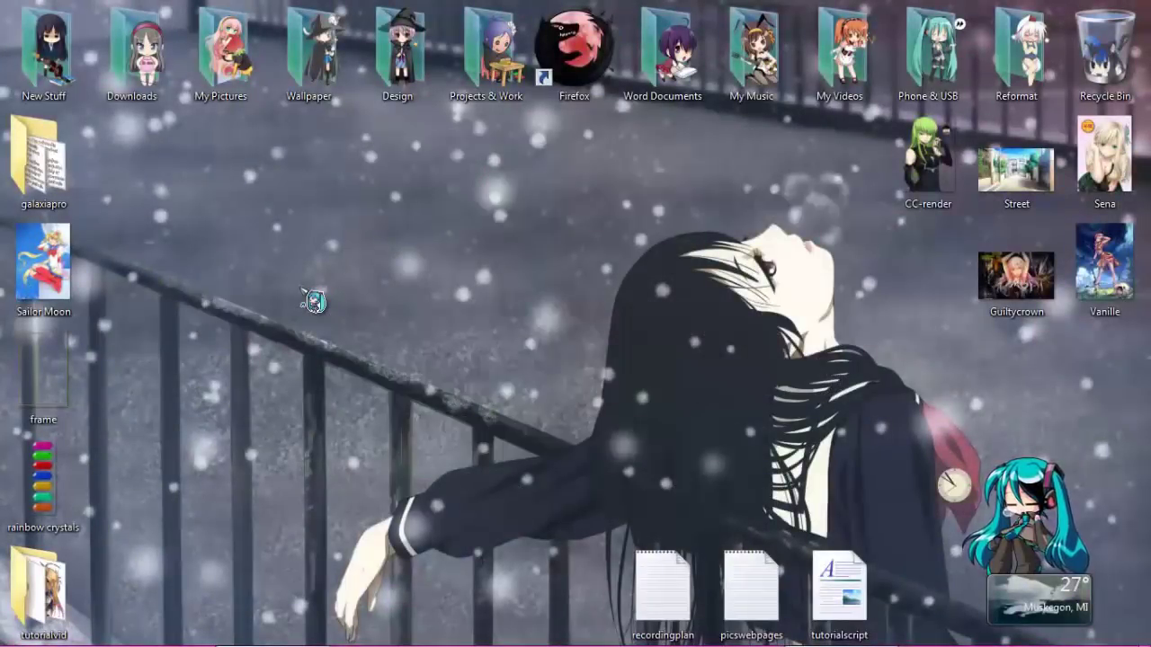
# Switch to Firefox and examine the illustrated About section on the open MyAnimeList profile
pyautogui.moveTo(557, 644)
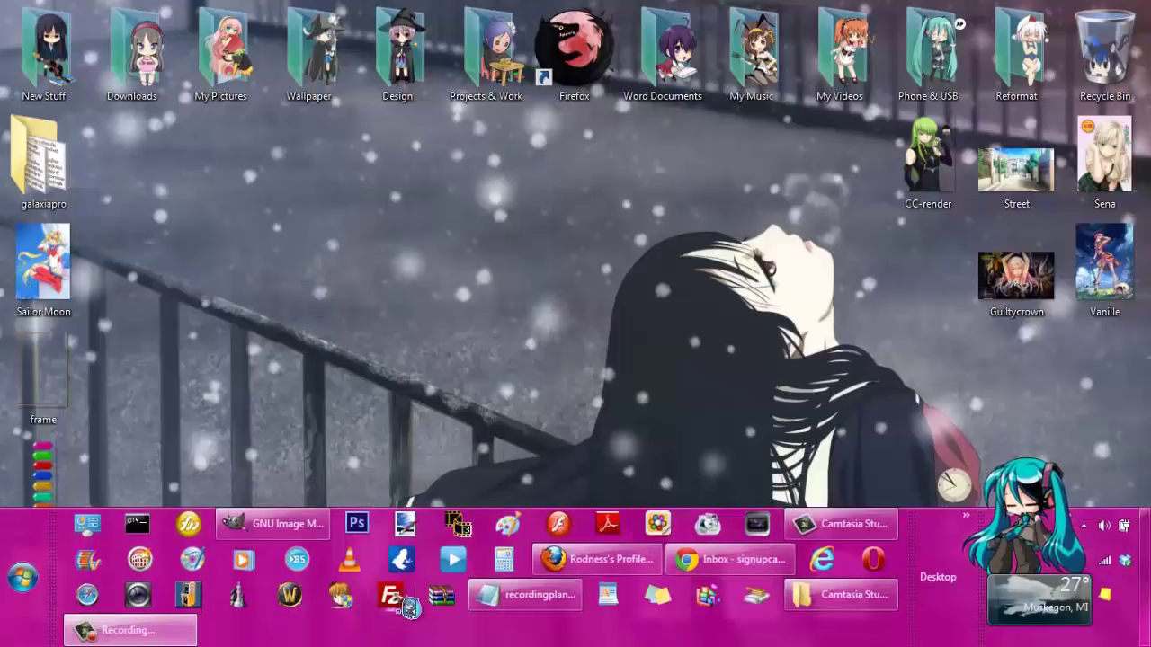
pyautogui.click(601, 557)
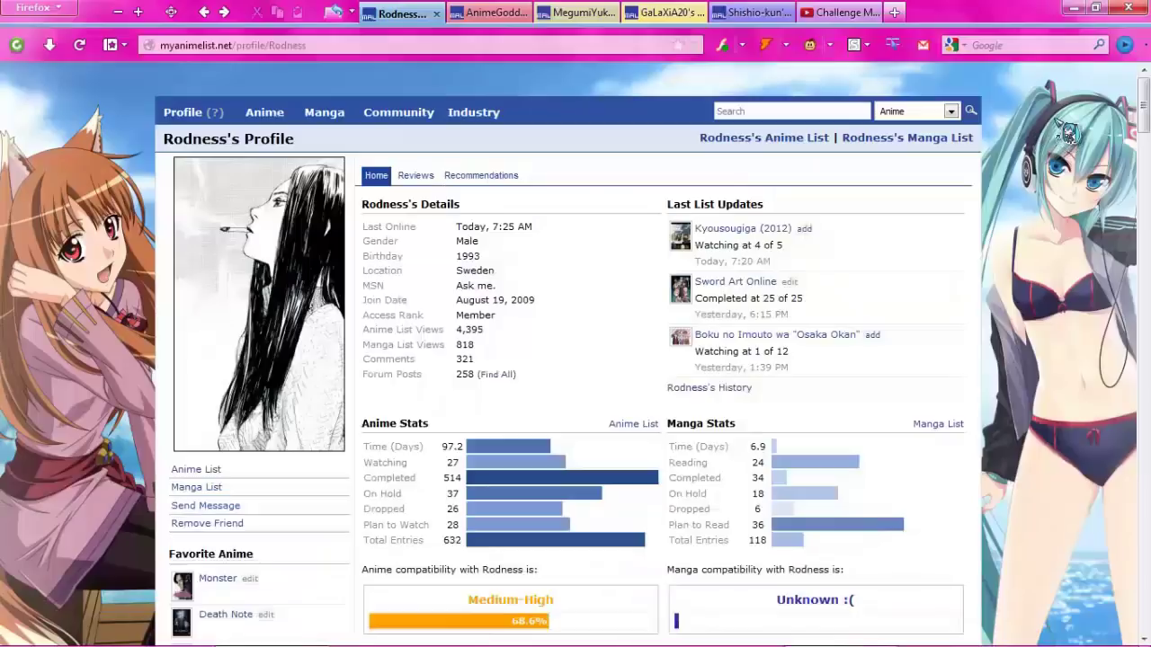
pyautogui.moveTo(1143, 86); pyautogui.dragTo(1144, 171)
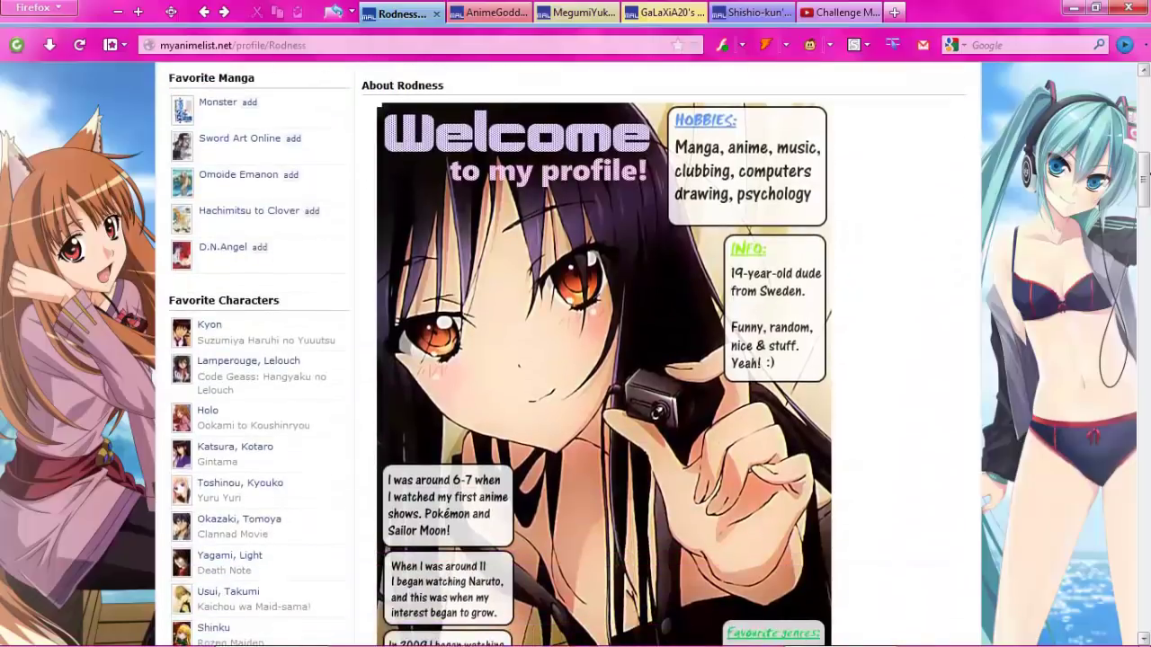
pyautogui.moveTo(1144, 171); pyautogui.dragTo(1144, 216)
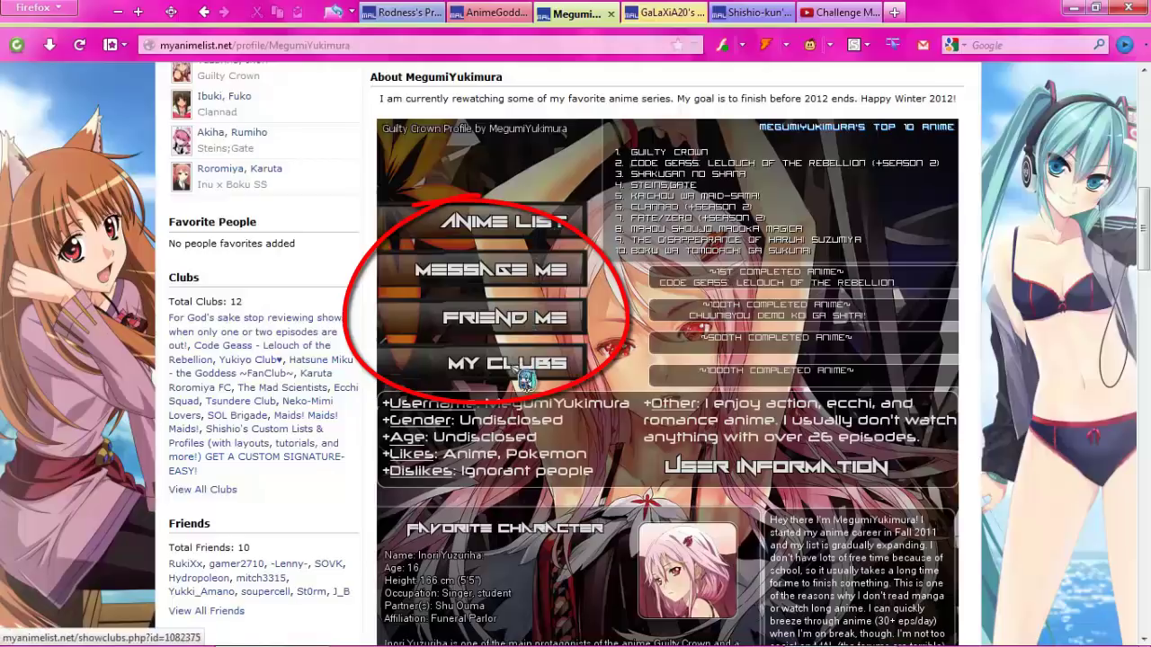
# Examine the clickable images in other MyAnimeList profile designs, opening the Seraphim character page and returning from it
pyautogui.click(526, 233)
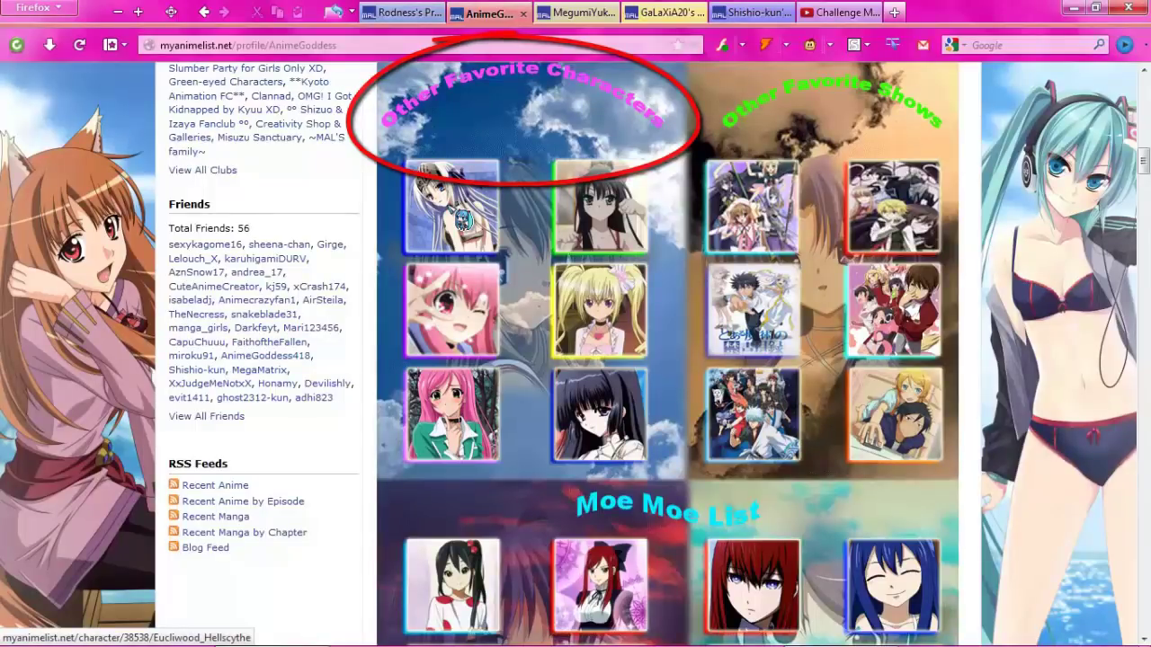
pyautogui.click(612, 213)
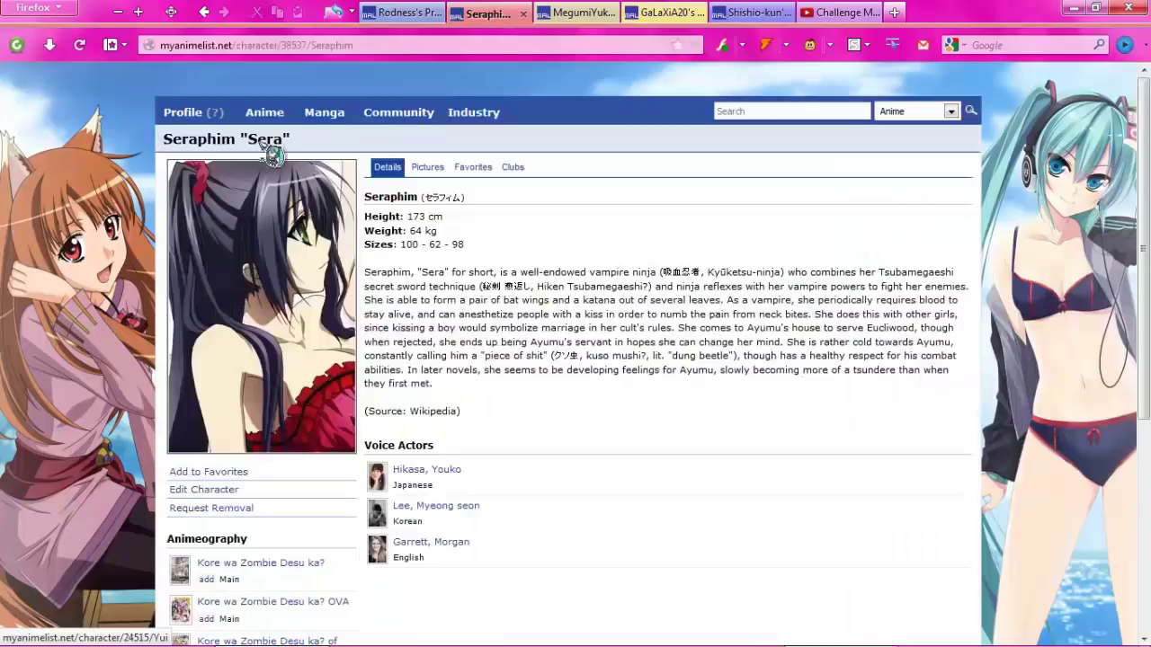
pyautogui.click(204, 12)
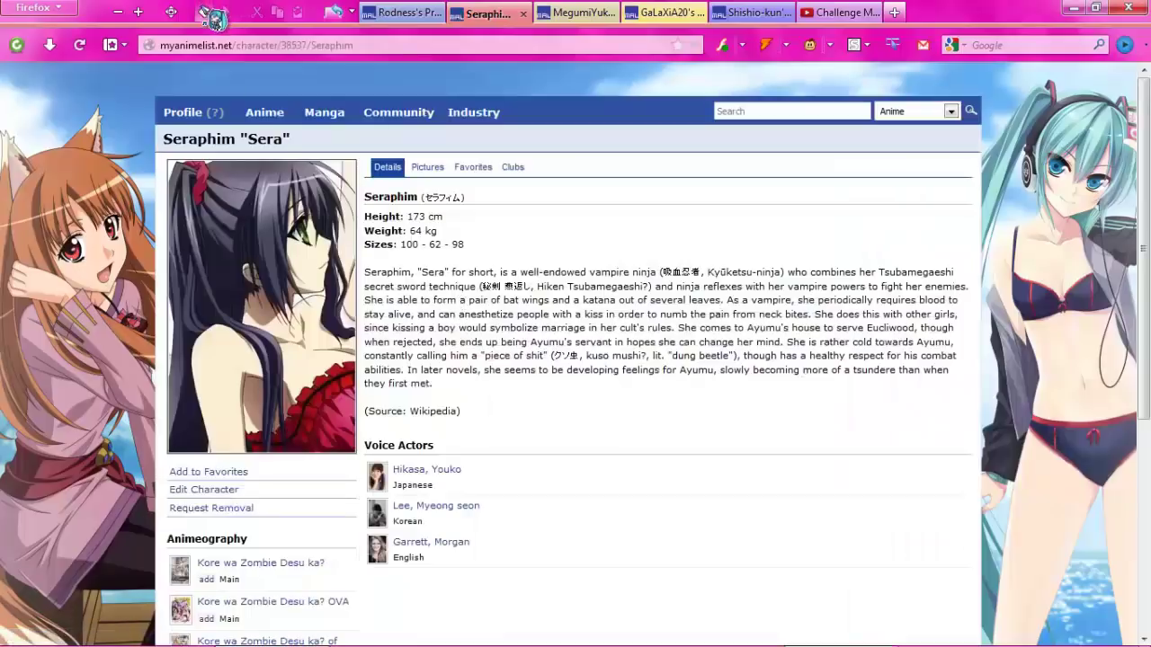
pyautogui.click(636, 326)
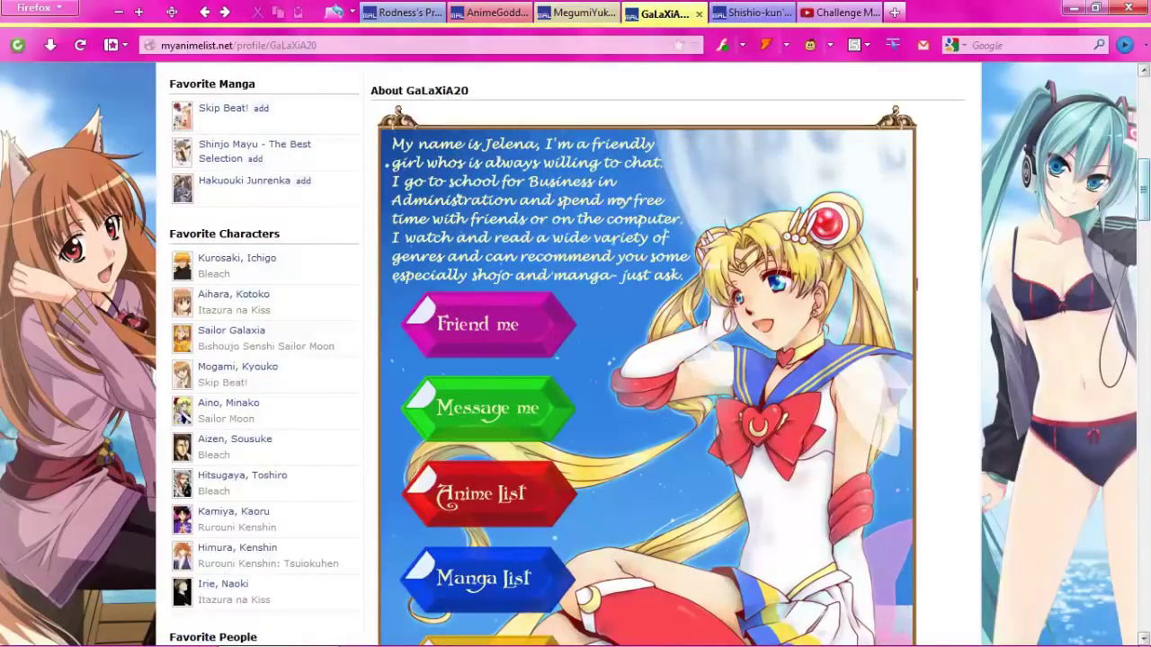
# Examine the Sailor Moon profile layout with its gem-shaped Friend me, Message me, Anime List and Manga List links
pyautogui.moveTo(1143, 188)
pyautogui.mouseDown()
pyautogui.moveTo(1144, 225)
pyautogui.moveTo(1144, 190)
pyautogui.mouseUp()
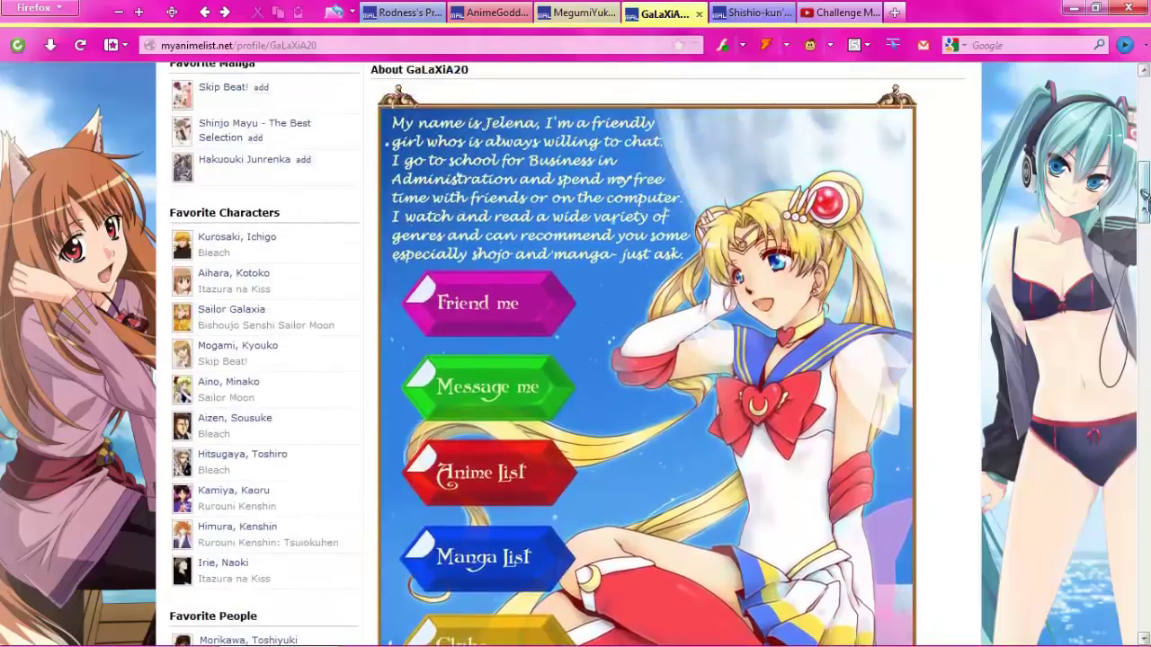
pyautogui.moveTo(1145, 200)
pyautogui.mouseDown()
pyautogui.moveTo(1145, 219)
pyautogui.moveTo(1144, 199)
pyautogui.mouseUp()
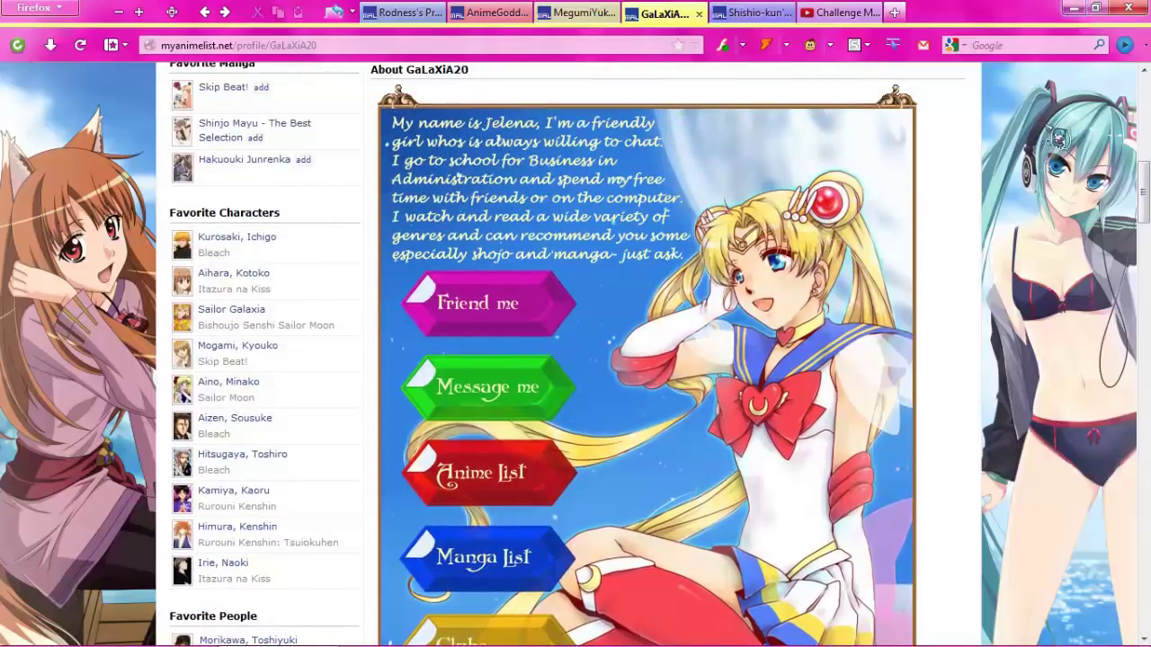
pyautogui.scroll(-1, 1147, 180)
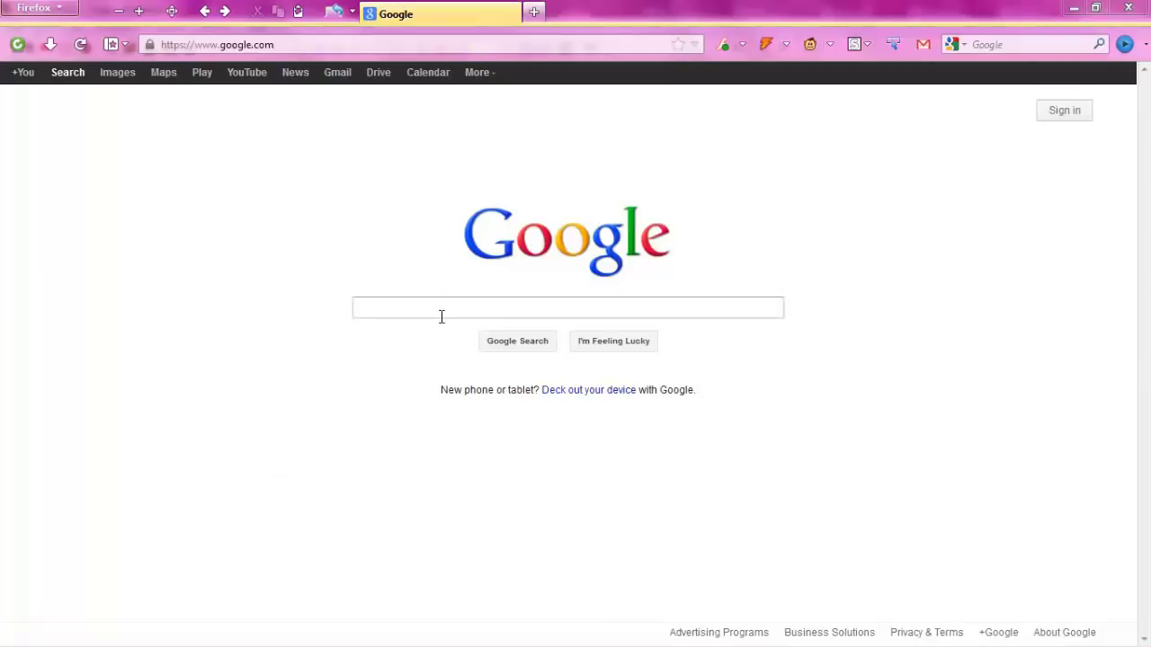
# Search Google for "gimp", open the official Downloads page and download GIMP 2.8.2 for Windows
pyautogui.click(442, 315)
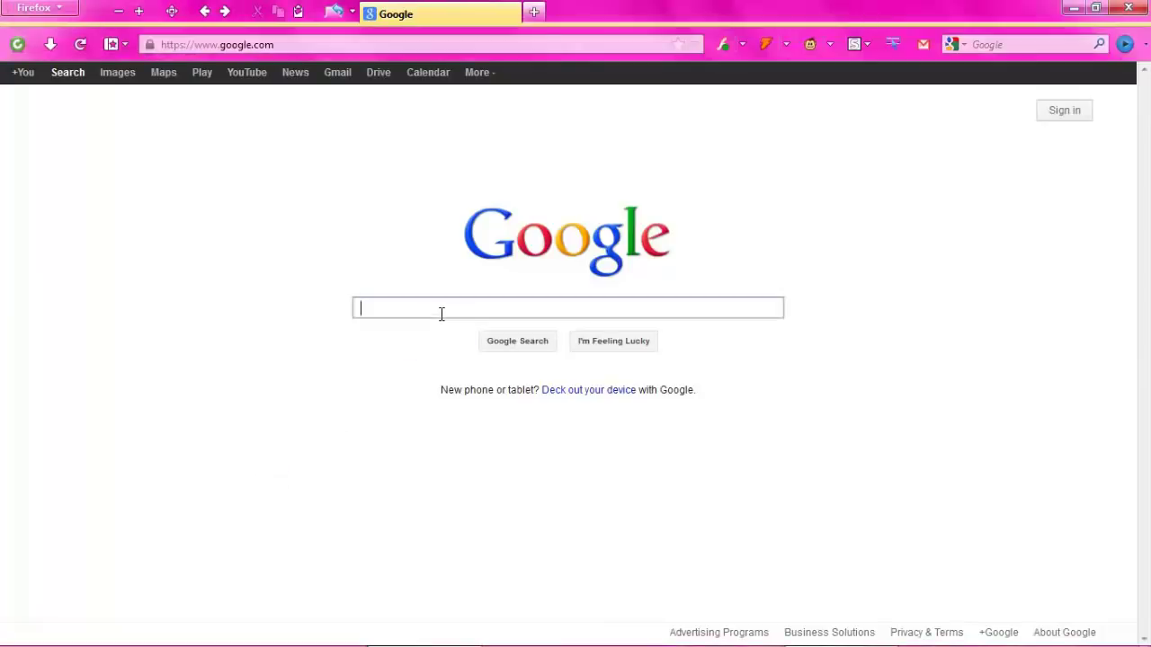
pyautogui.write('gimp')
pyautogui.press('Return')
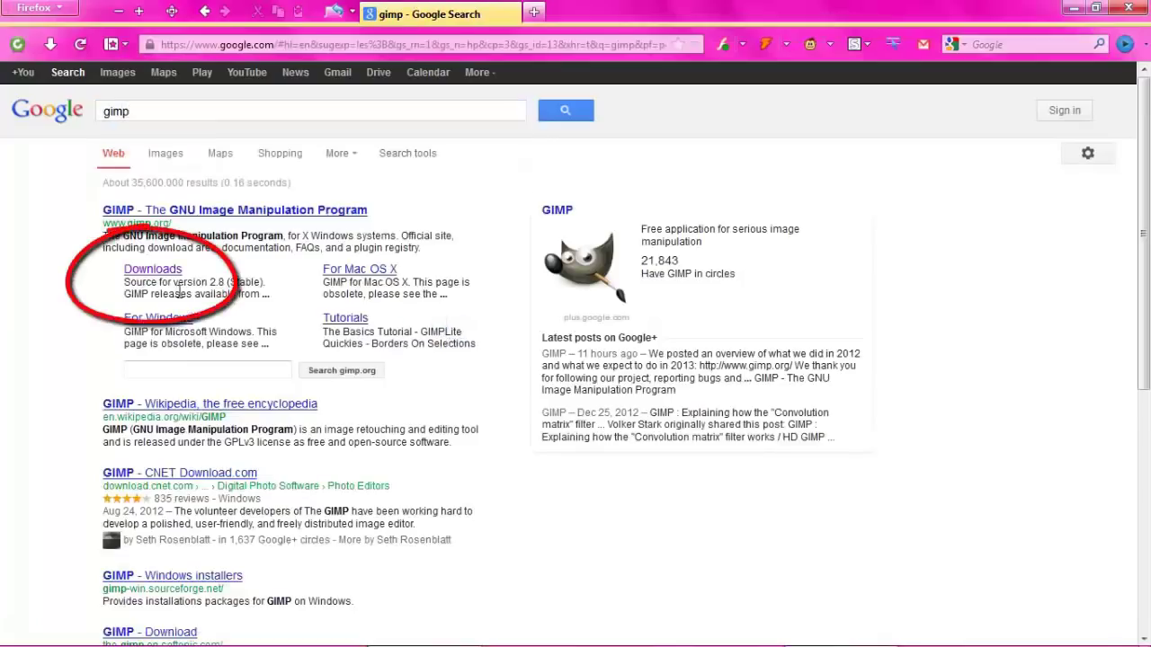
pyautogui.click(164, 270)
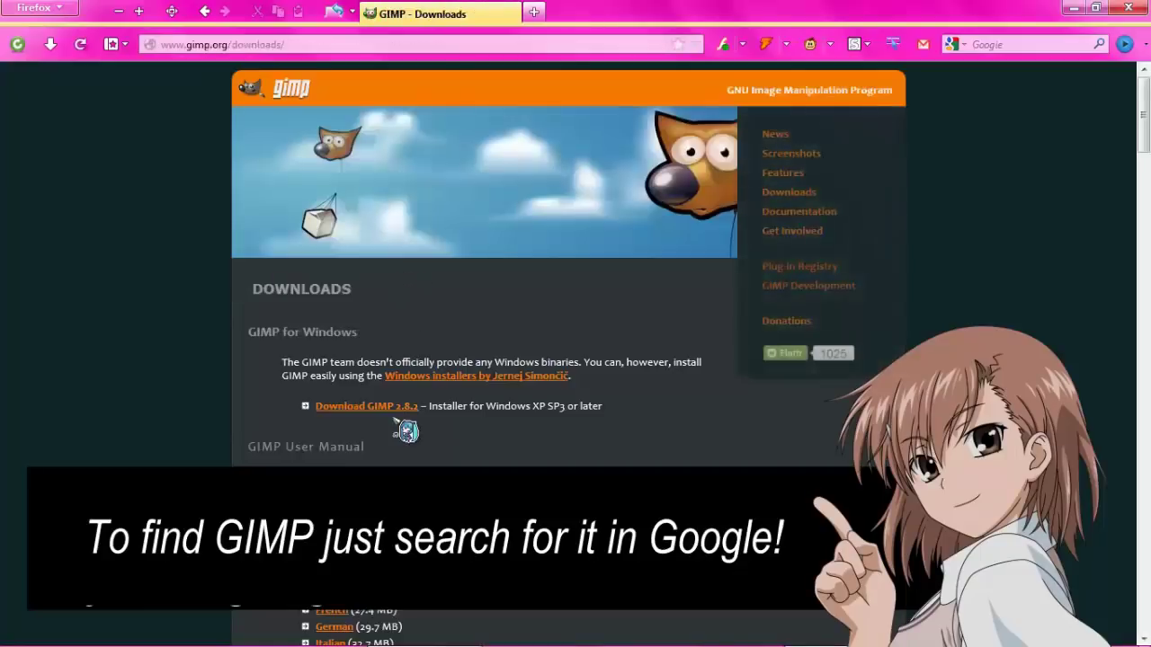
pyautogui.scroll(-4, 1145, 146)
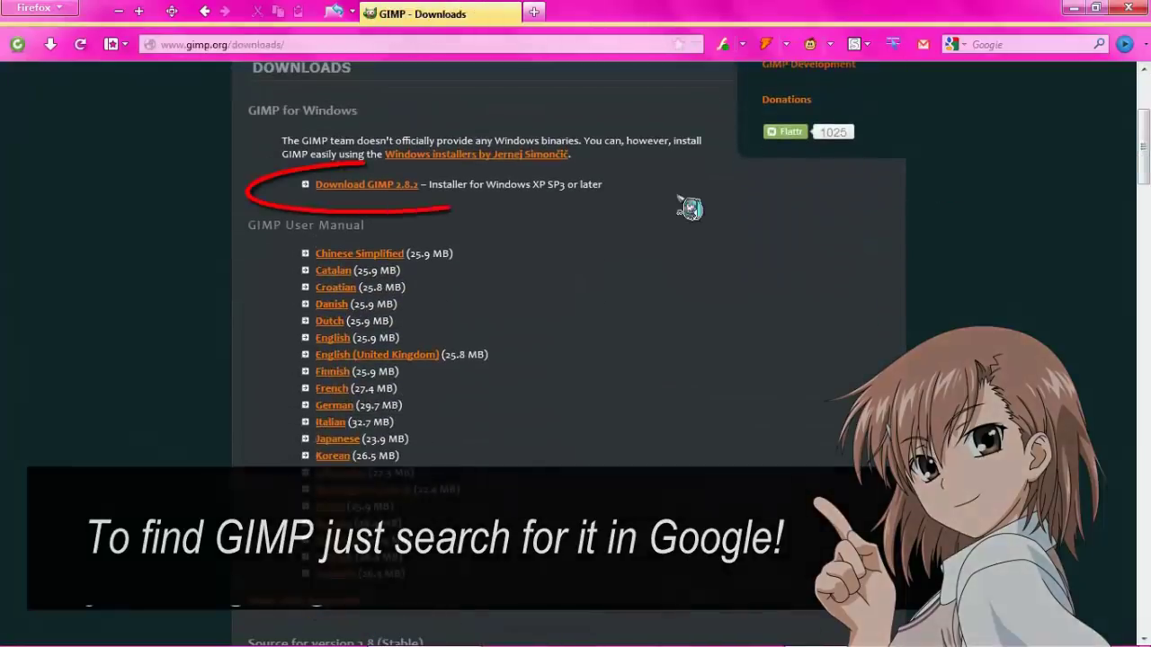
pyautogui.click(396, 188)
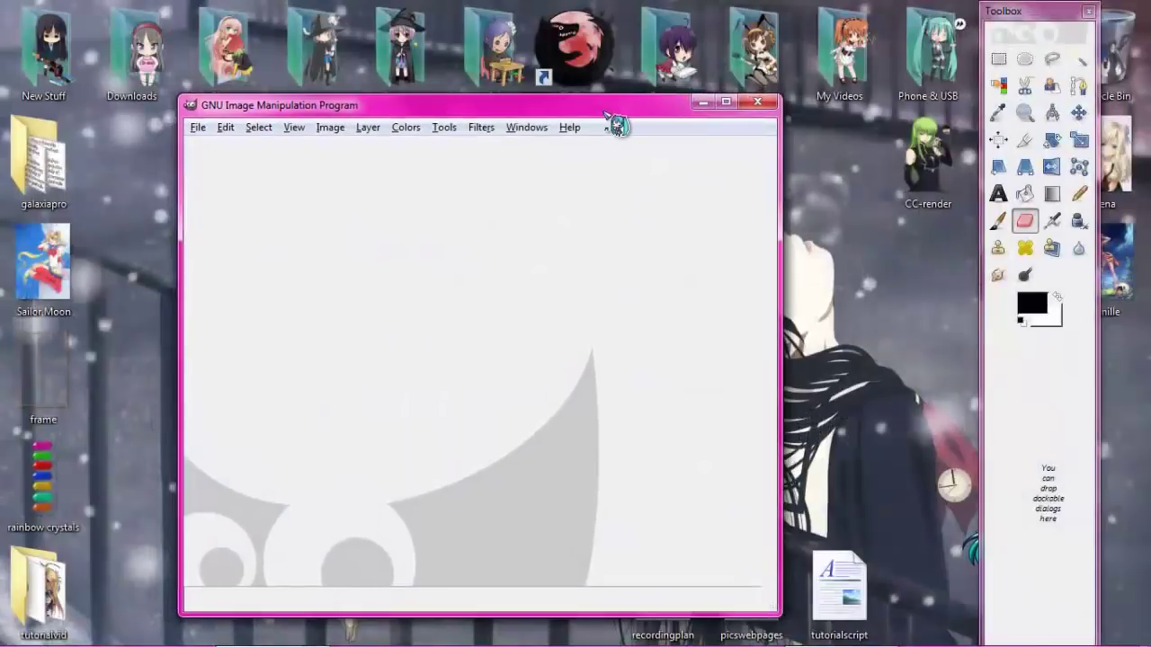
# Switch to GIMP and open the Sailor Moon image from the desktop in it
pyautogui.moveTo(606, 115); pyautogui.dragTo(607, 115)
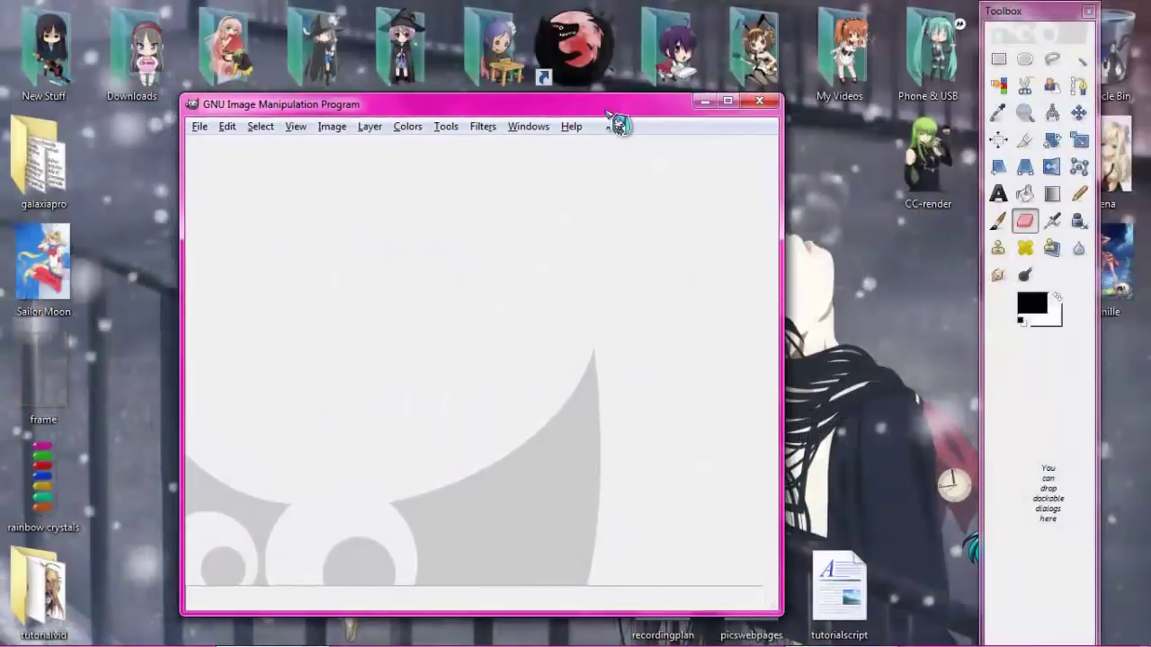
pyautogui.click(169, 196)
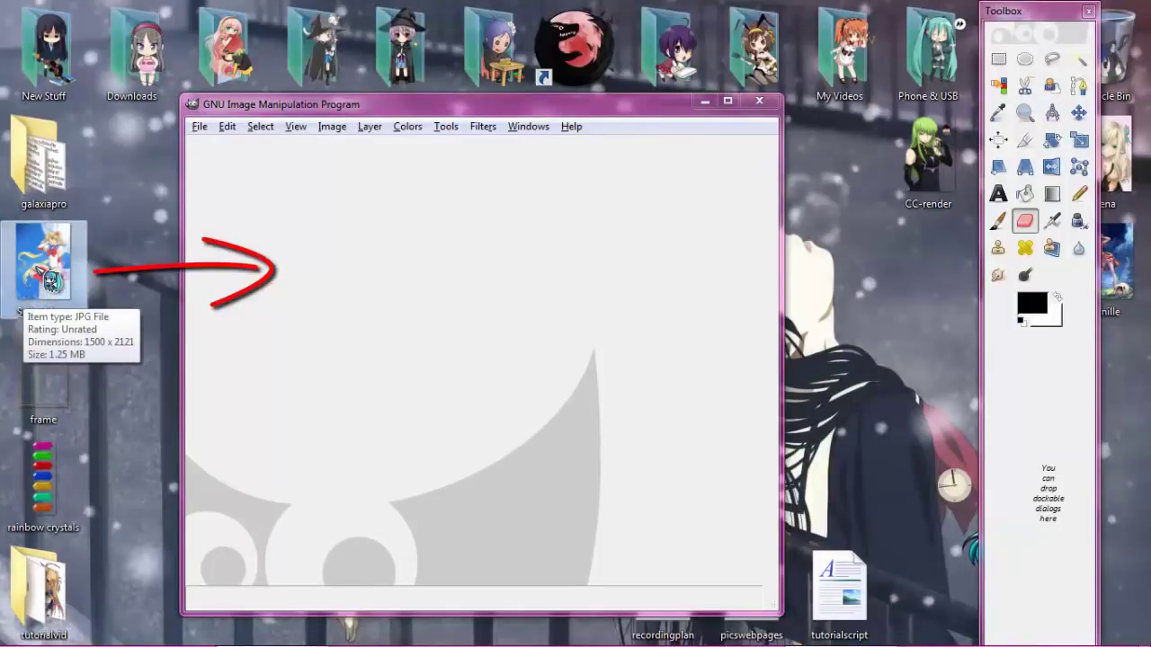
pyautogui.moveTo(51, 282); pyautogui.dragTo(347, 287)
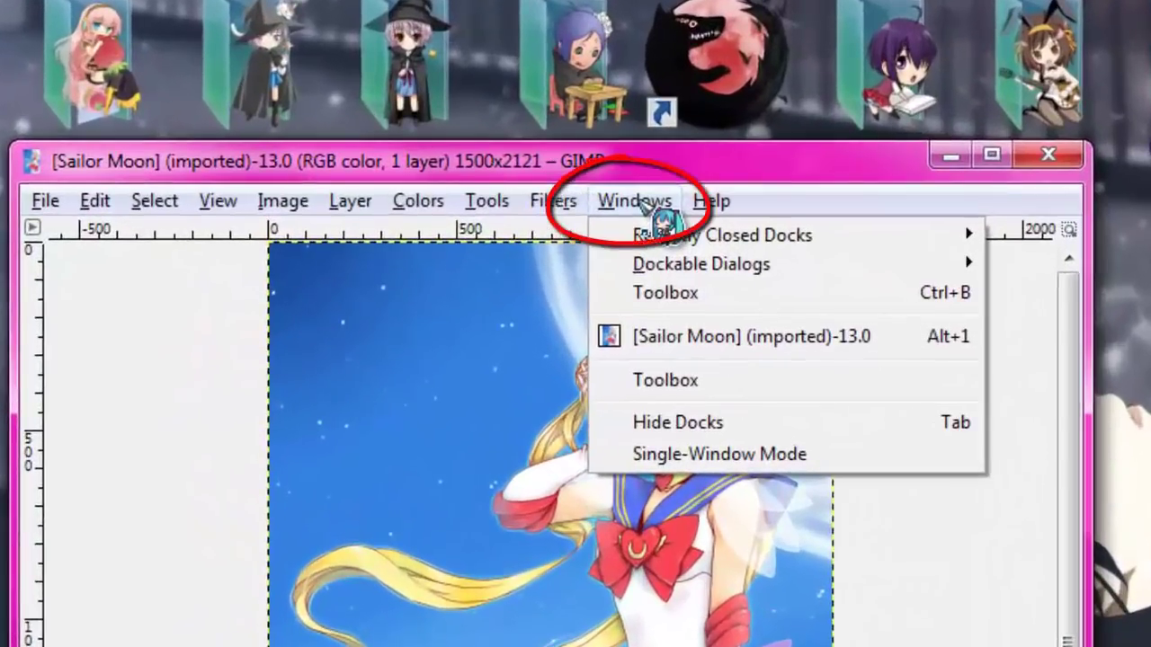
pyautogui.click(97, 203)
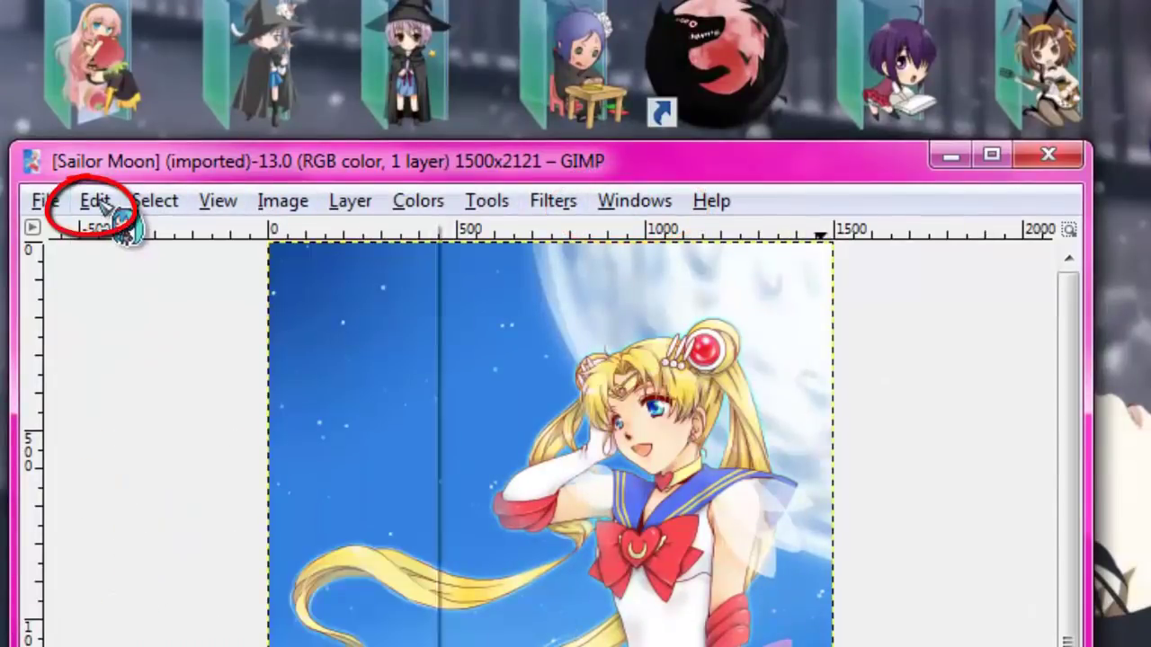
pyautogui.click(97, 201)
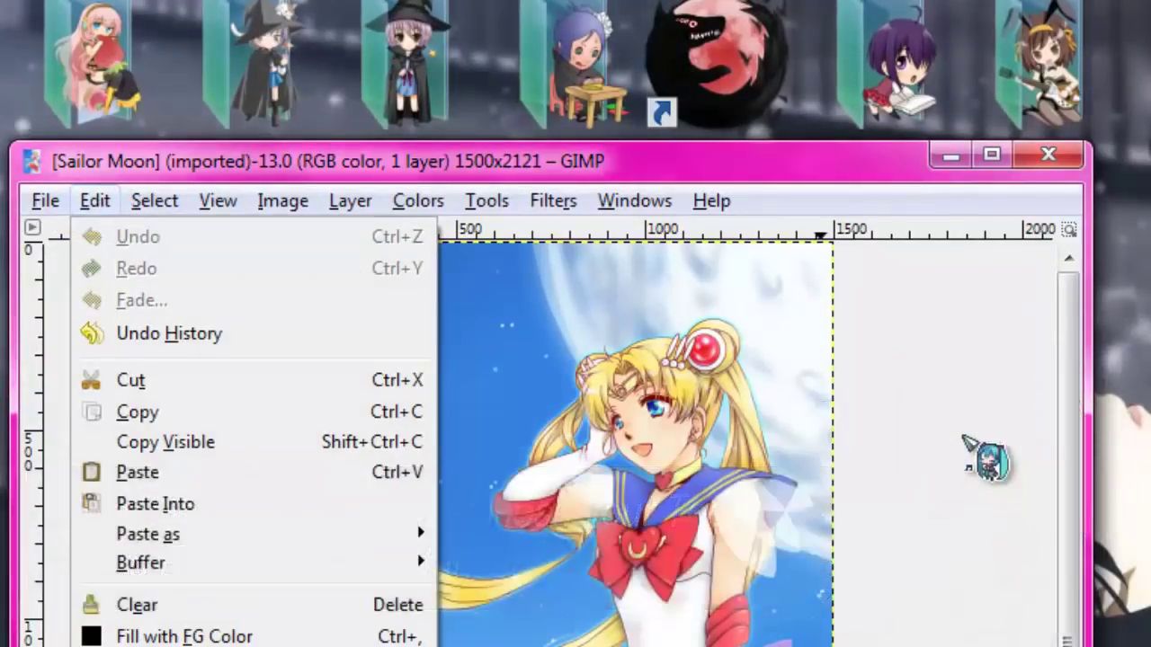
pyautogui.click(964, 434)
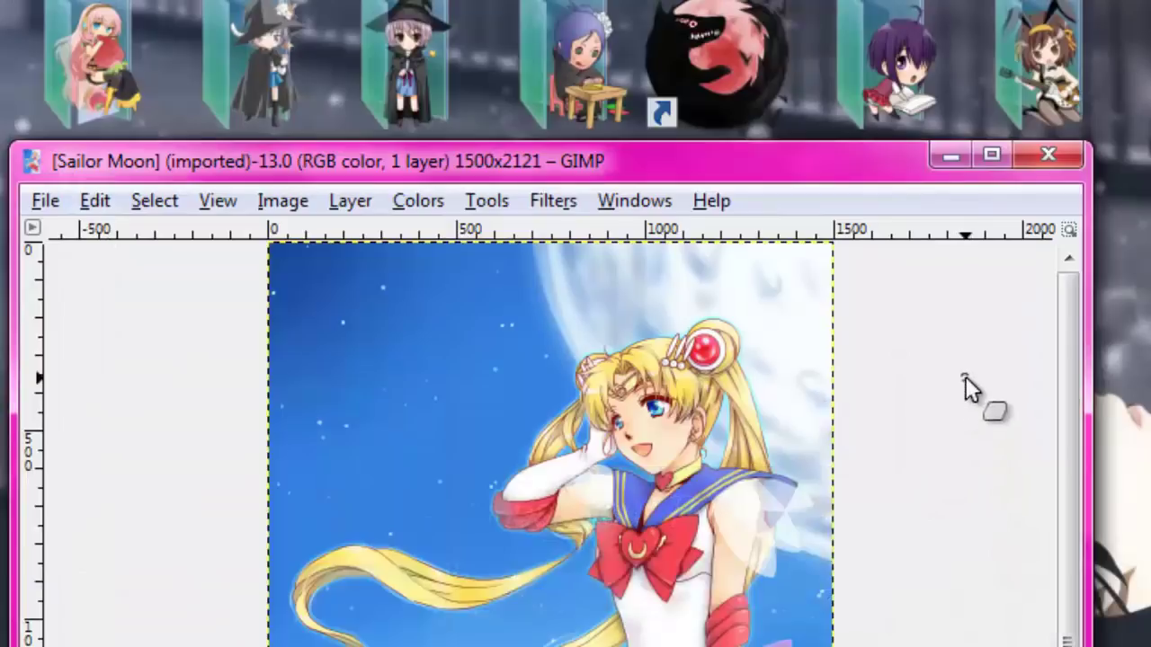
# Scale the Sailor Moon image to a width of 640 px, keeping its proportions
pyautogui.click(285, 201)
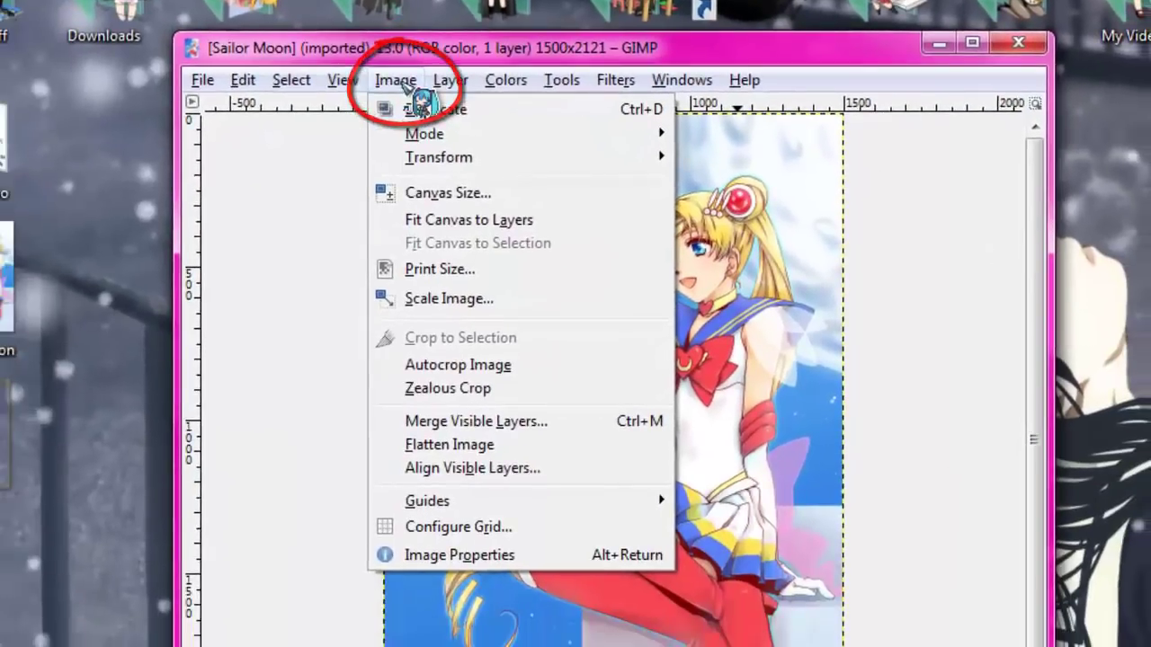
pyautogui.click(552, 300)
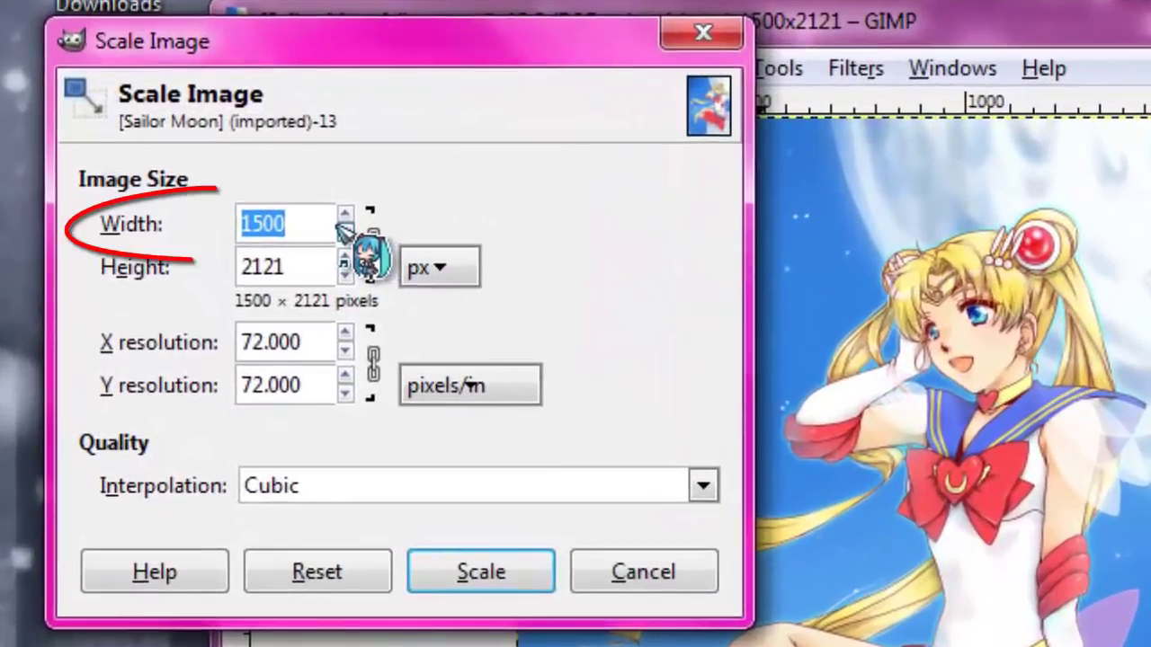
pyautogui.write('640')
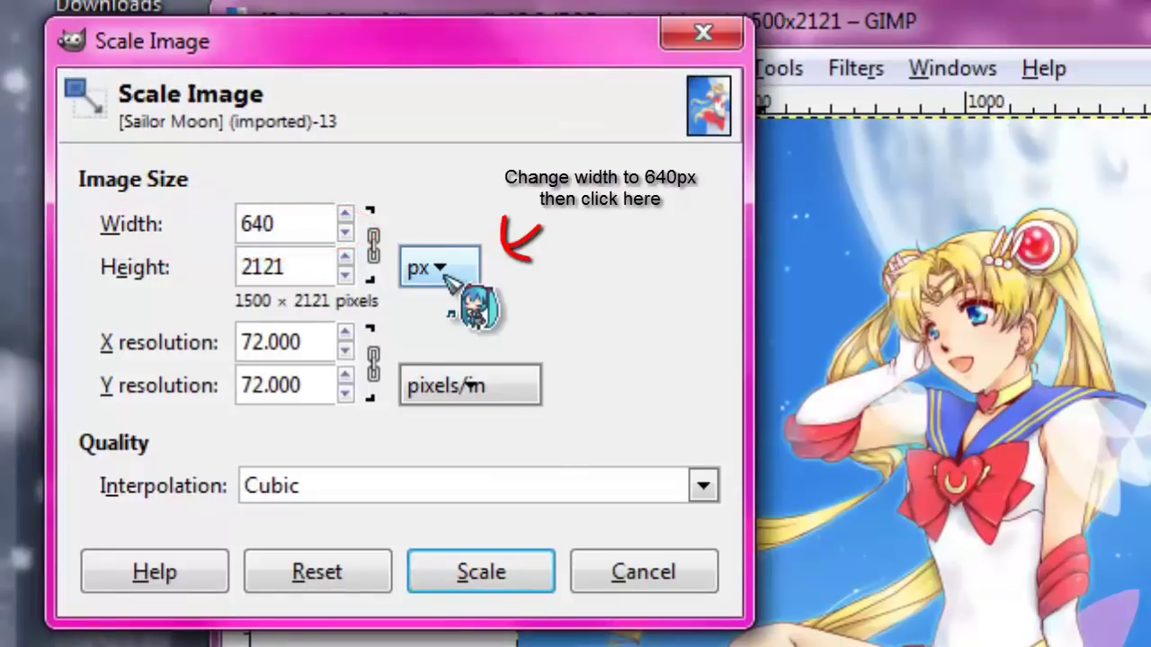
pyautogui.click(439, 268)
pyautogui.click(596, 231)
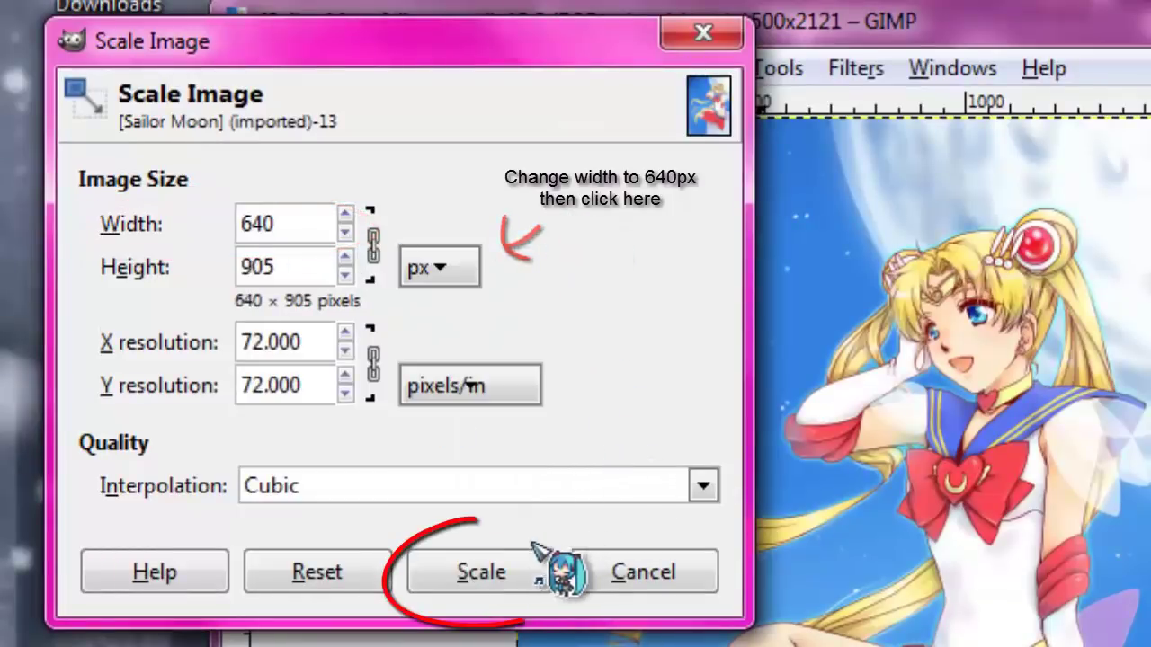
pyautogui.click(490, 576)
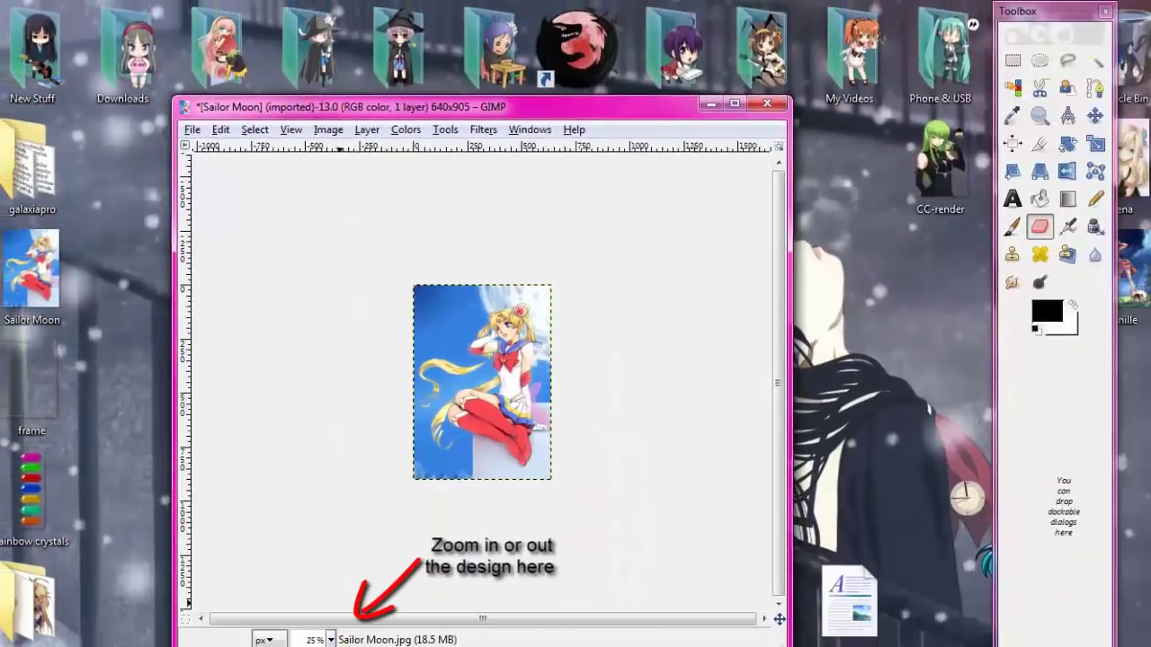
# View the resized Sailor Moon image at 100% zoom and inspect its upper part
pyautogui.click(331, 640)
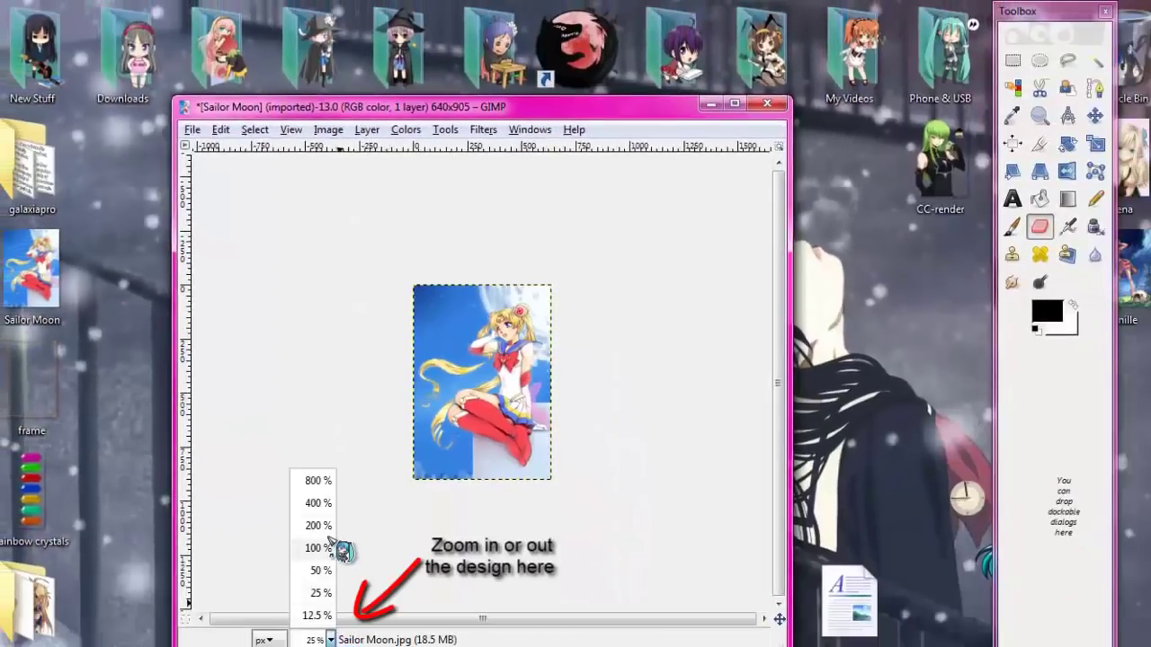
pyautogui.click(318, 548)
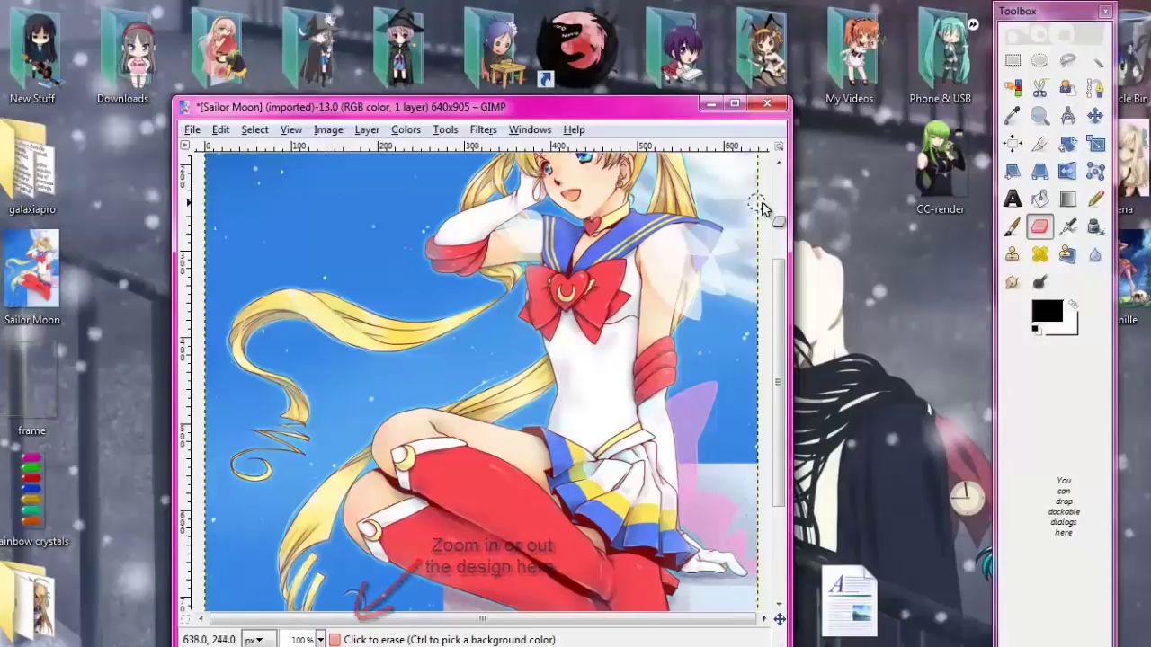
pyautogui.moveTo(782, 212); pyautogui.dragTo(758, 166)
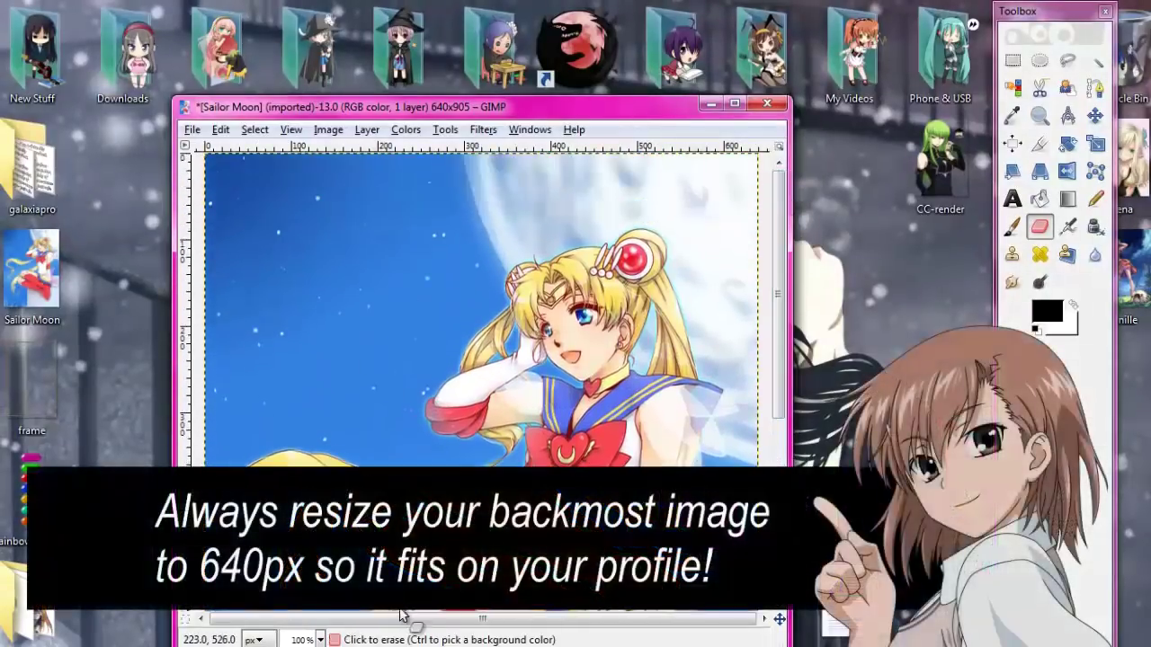
# Export the resized image to the Desktop as Sailor Moon640.png with the default PNG options
pyautogui.click(192, 131)
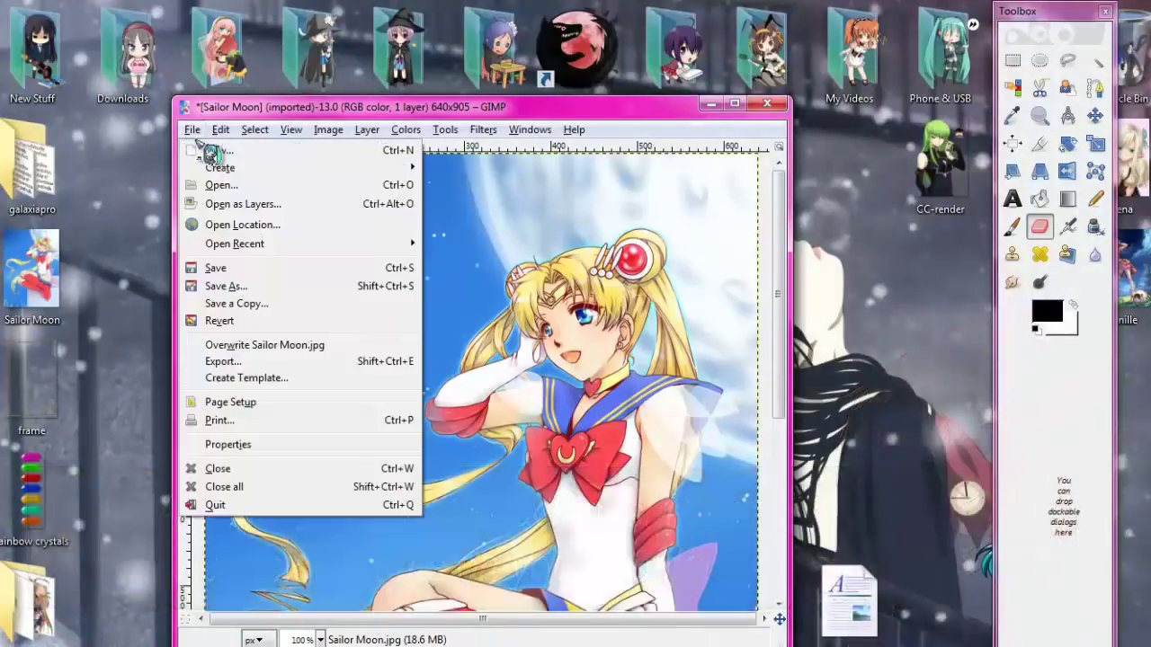
pyautogui.click(222, 362)
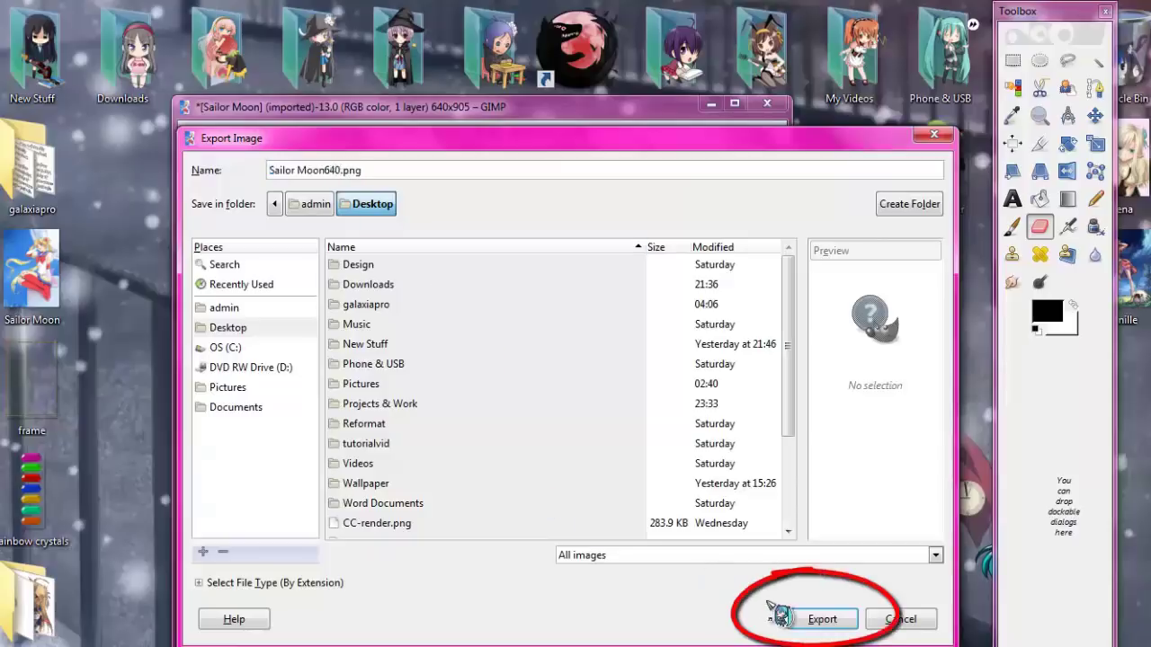
pyautogui.click(824, 620)
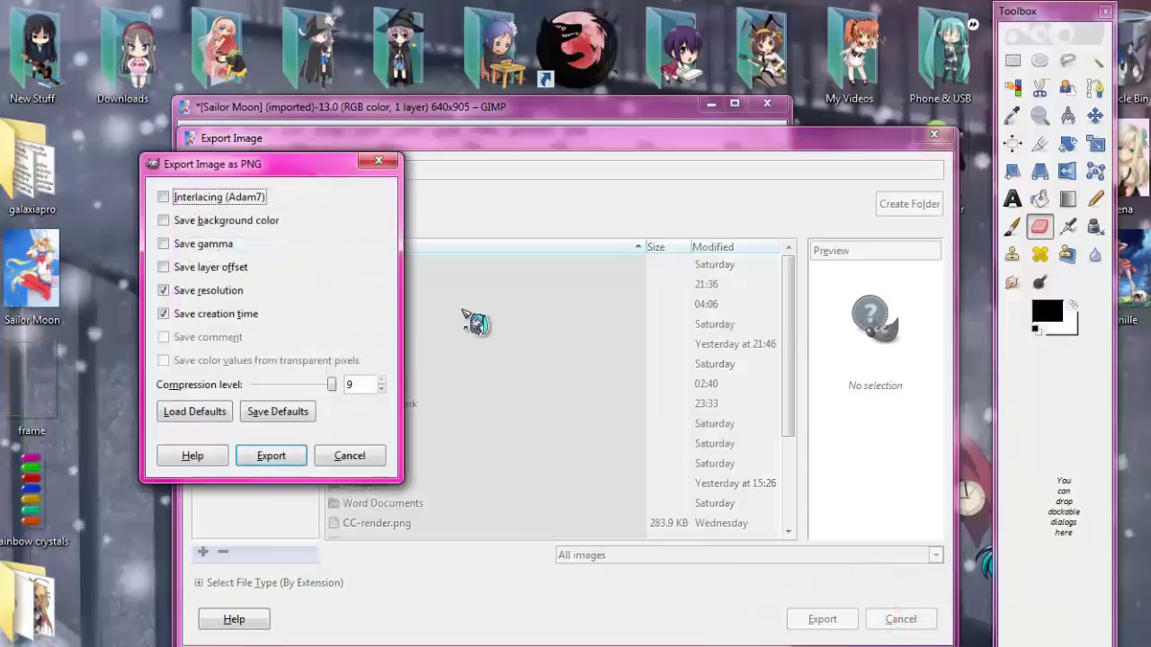
pyautogui.click(270, 456)
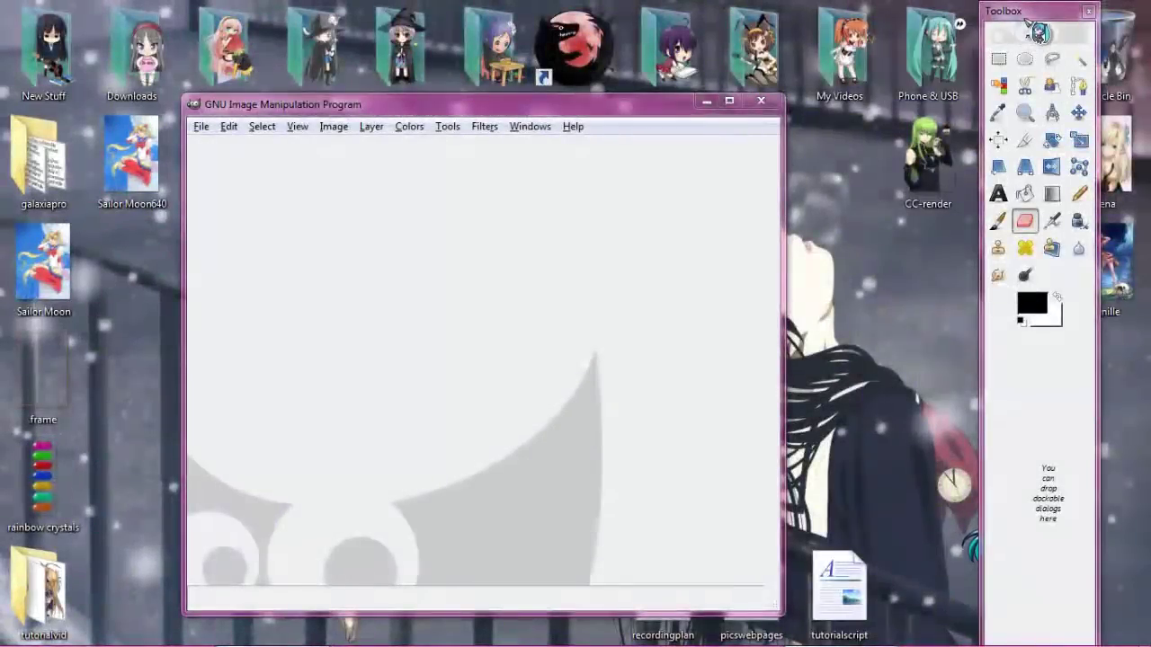
# Rearrange the empty GIMP image window and the Toolbox side by side to uncover the picture files on the desktop
pyautogui.moveTo(1033, 25); pyautogui.dragTo(853, 25)
pyautogui.moveTo(572, 113); pyautogui.dragTo(517, 134)
pyautogui.moveTo(854, 13); pyautogui.dragTo(808, 12)
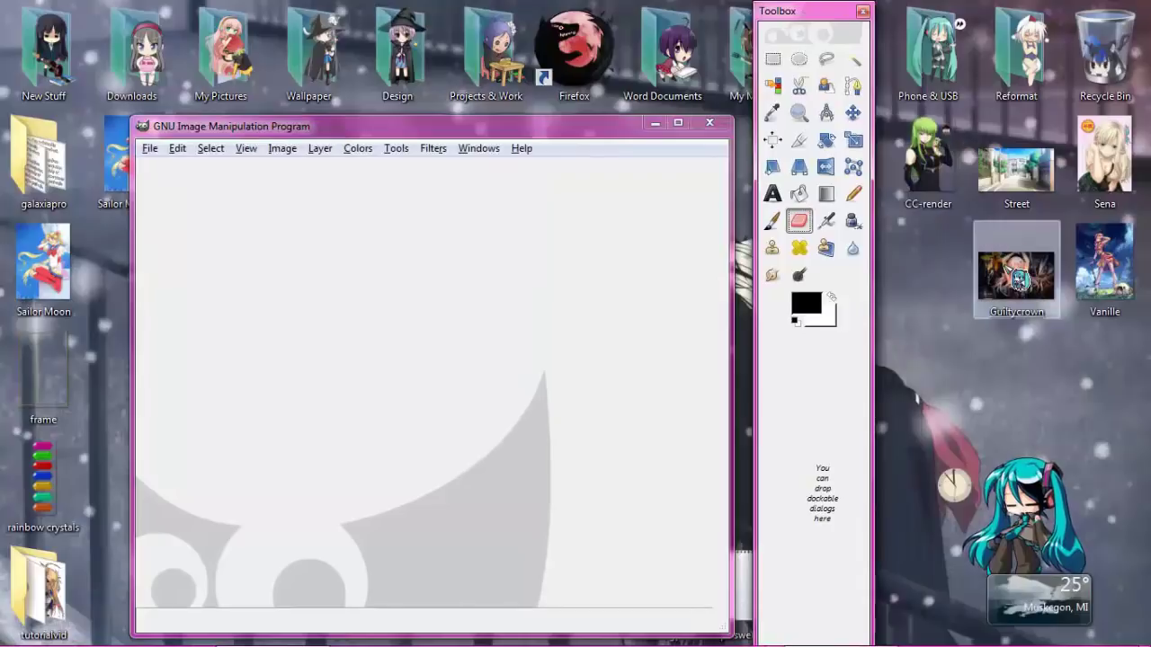
# Open the Guiltycrown picture from the desktop and arrange the image window and Toolbox side by side
pyautogui.moveTo(1016, 274); pyautogui.dragTo(450, 308)
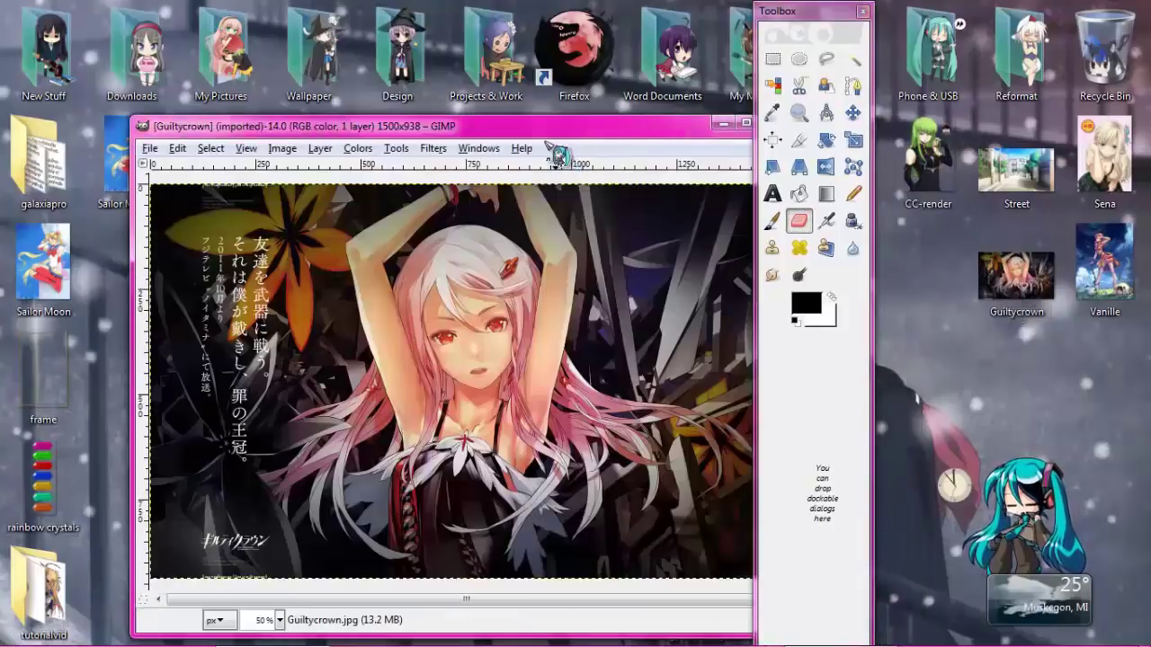
pyautogui.moveTo(536, 125); pyautogui.dragTo(536, 98)
pyautogui.moveTo(814, 11); pyautogui.dragTo(933, 11)
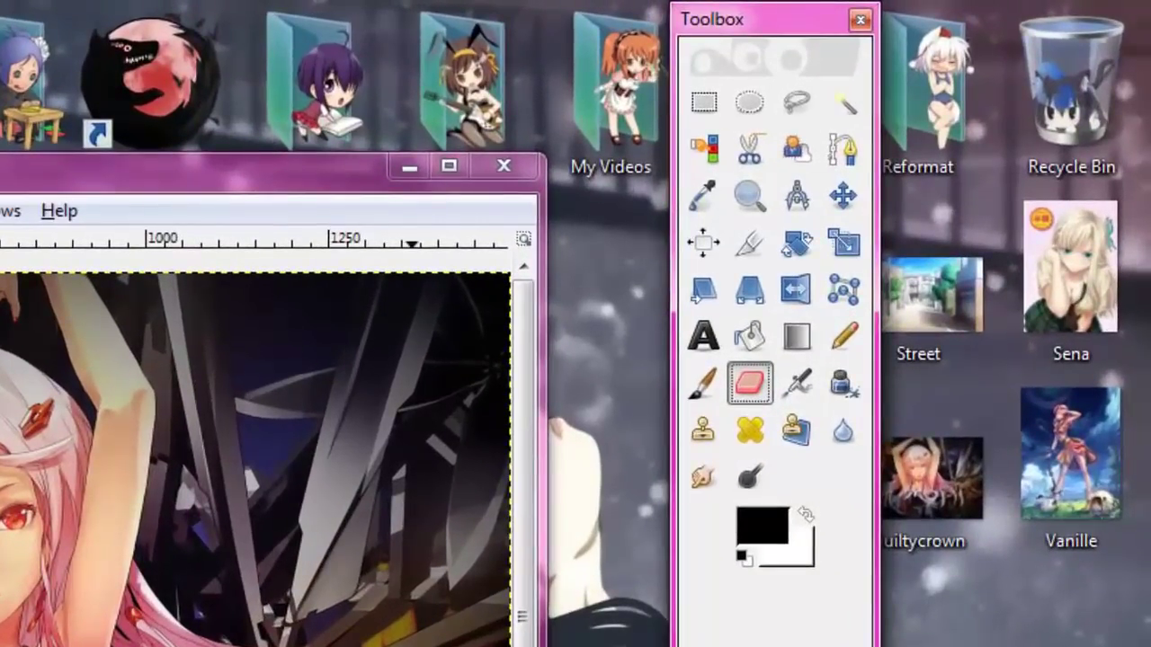
# Crop the Guiltycrown image to a 742 × 936 px area around the pink-haired character, cutting away the vertical text
pyautogui.click(761, 256)
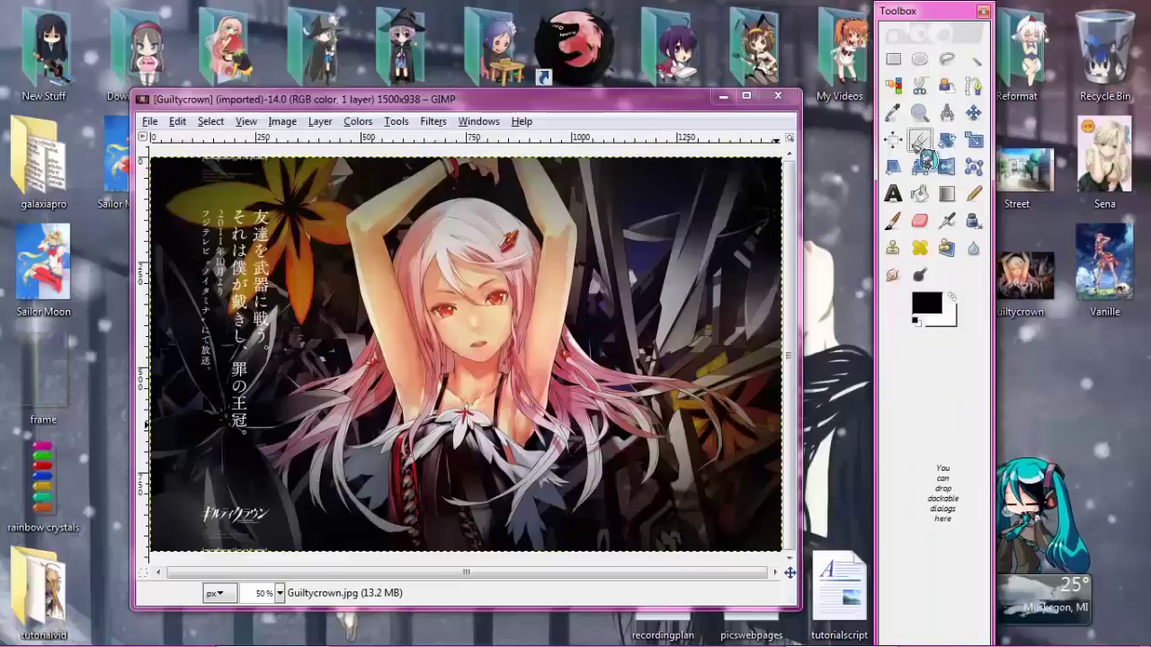
pyautogui.doubleClick(761, 256)
pyautogui.moveTo(287, 159); pyautogui.dragTo(593, 615)
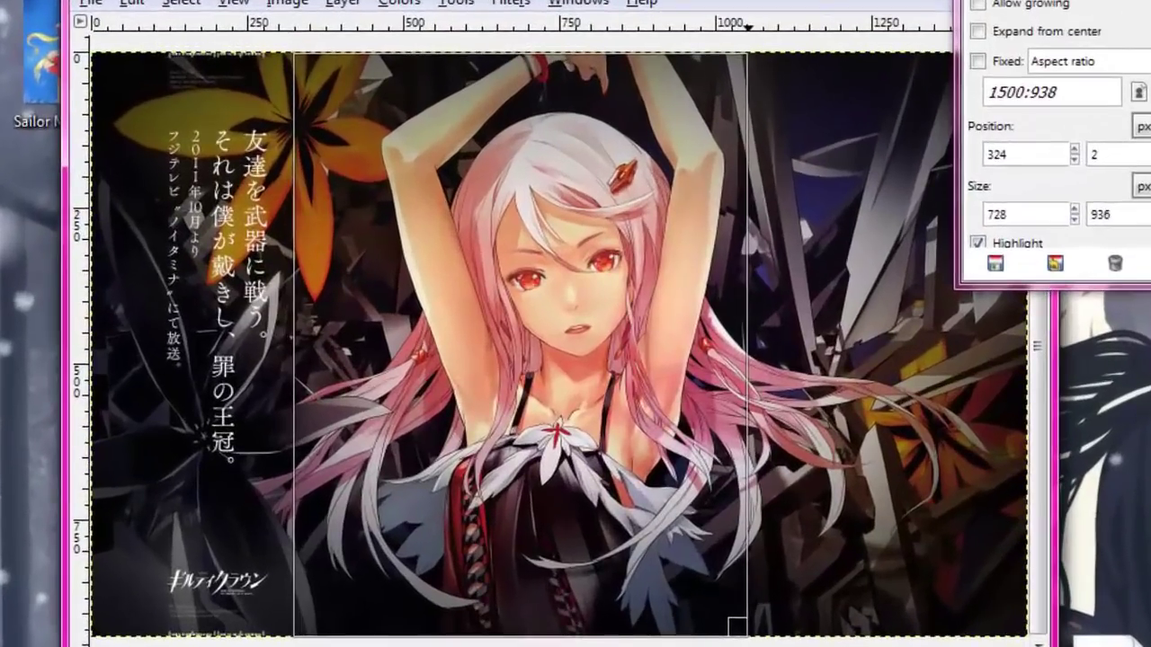
pyautogui.moveTo(737, 627)
pyautogui.mouseDown()
pyautogui.moveTo(559, 373)
pyautogui.moveTo(550, 310)
pyautogui.moveTo(585, 301)
pyautogui.moveTo(783, 638)
pyautogui.moveTo(755, 637)
pyautogui.mouseUp()
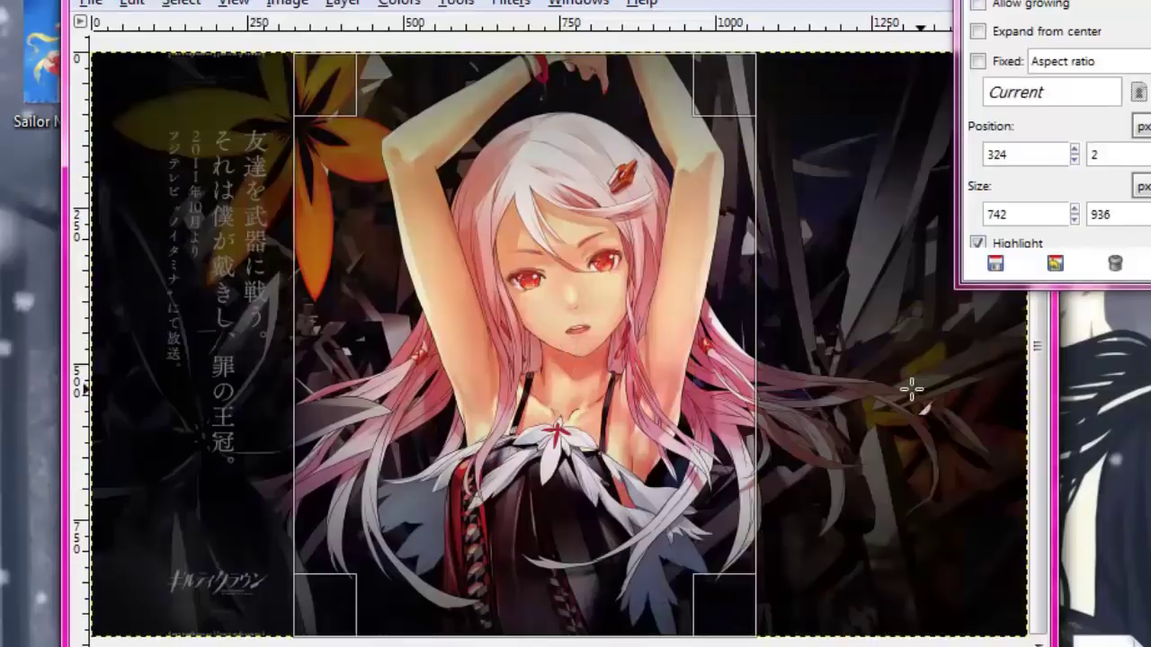
pyautogui.click(537, 342)
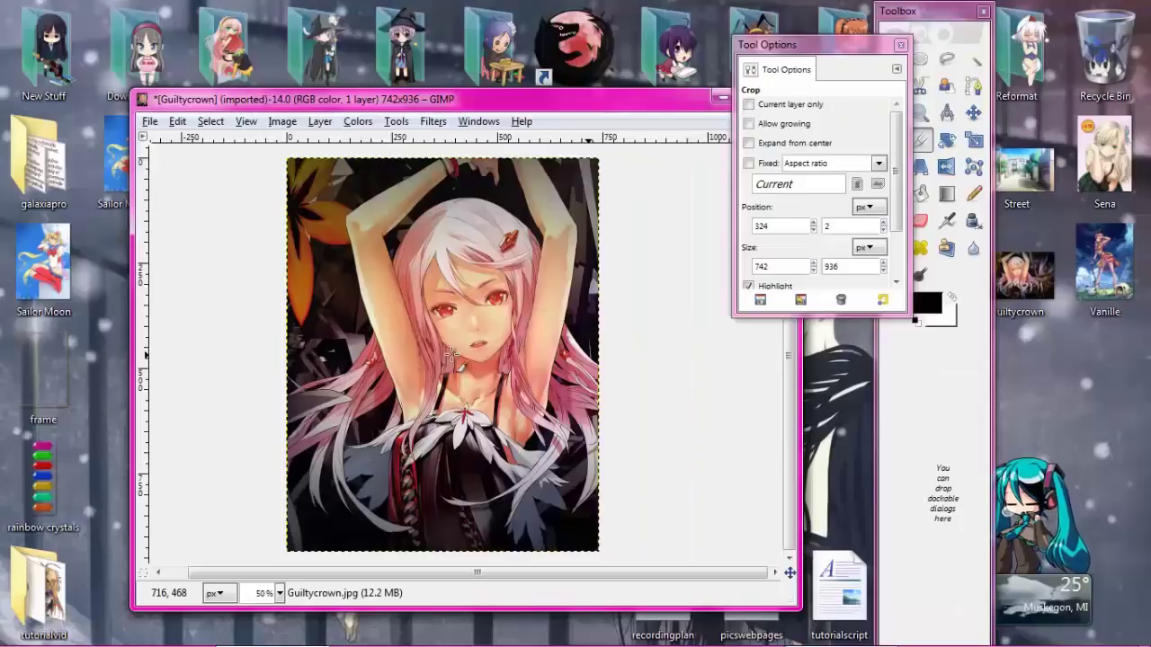
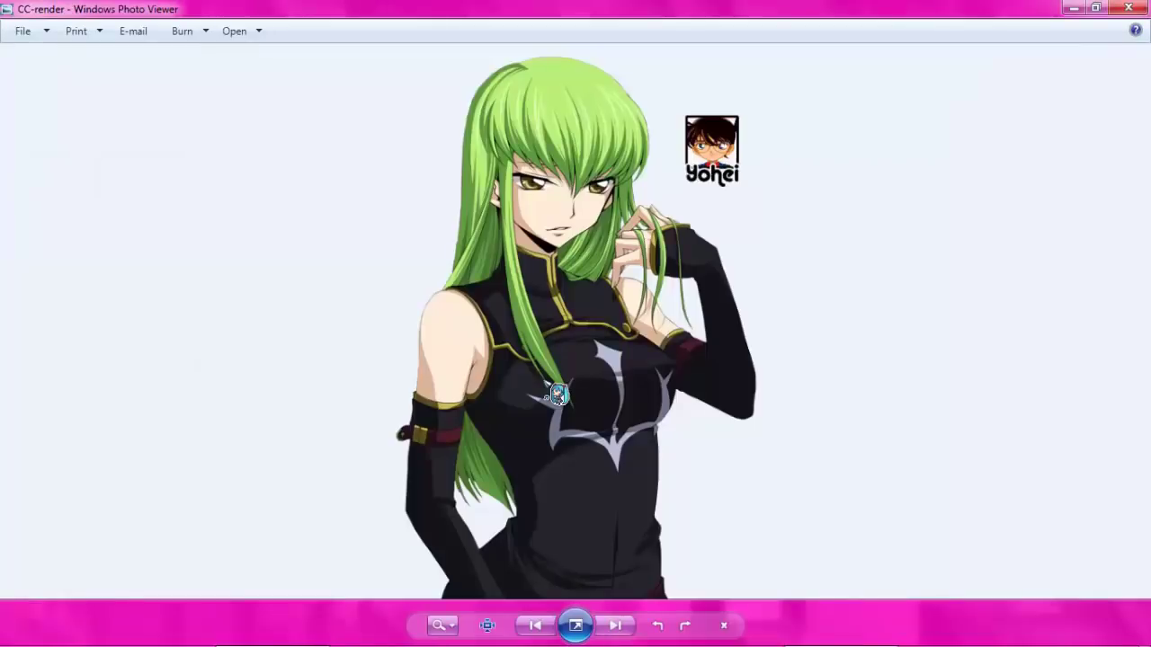
# Preview the Street picture, open it in GIMP, and place the Toolbox beside the image window
pyautogui.press('Right')
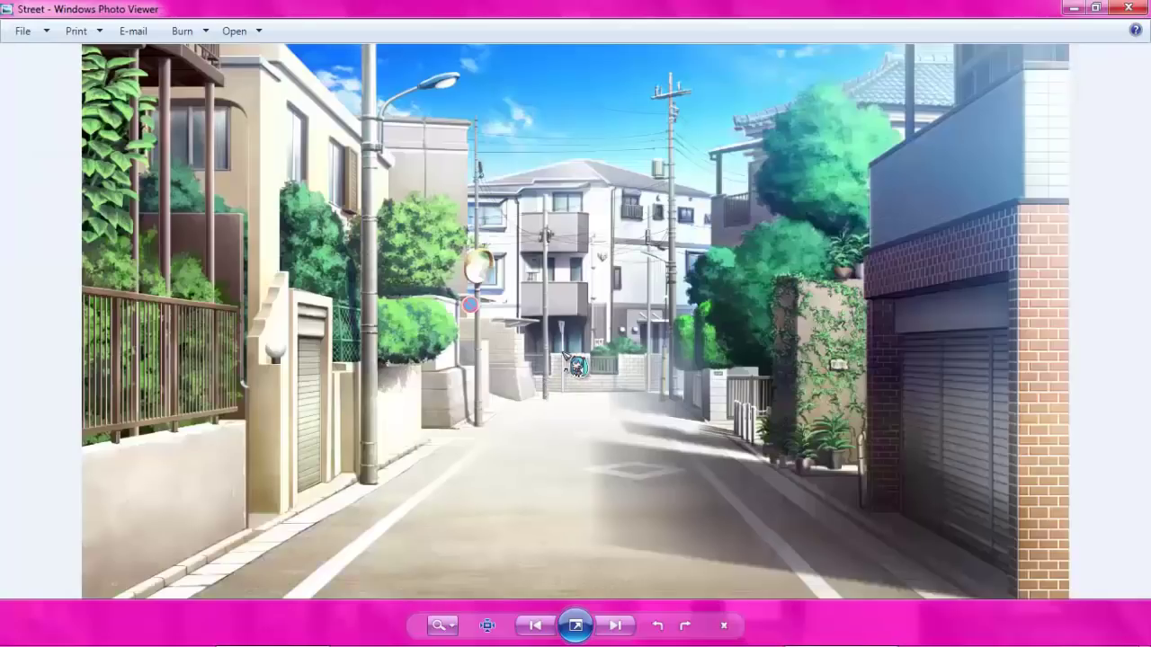
pyautogui.click(1114, 8)
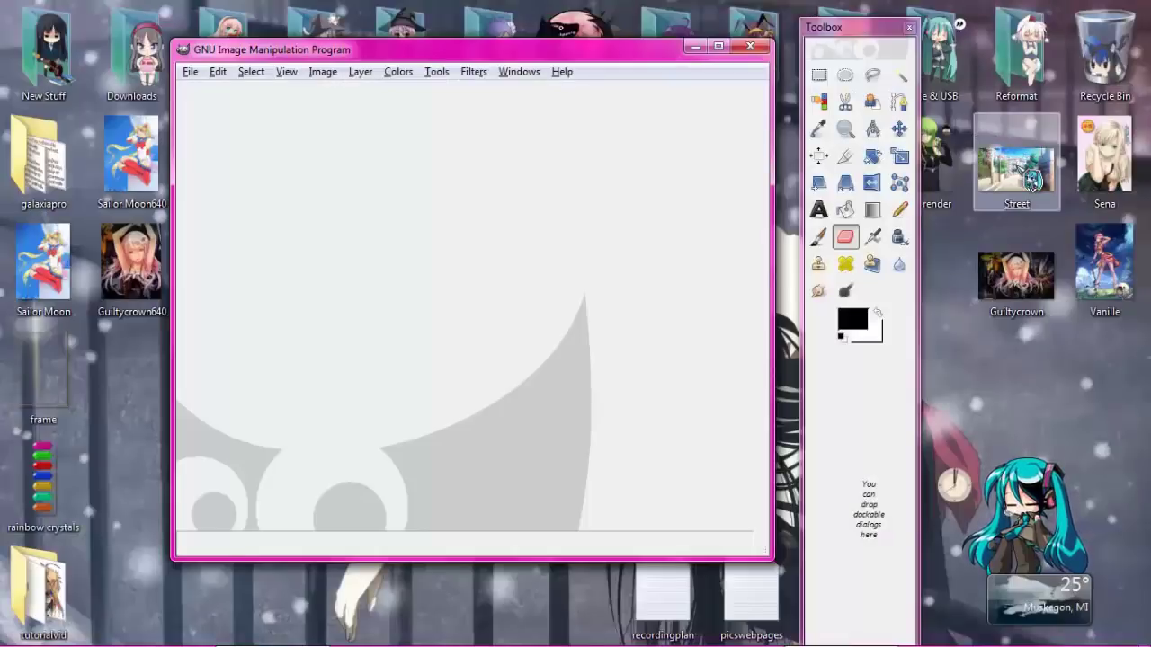
pyautogui.moveTo(1032, 180); pyautogui.dragTo(349, 312)
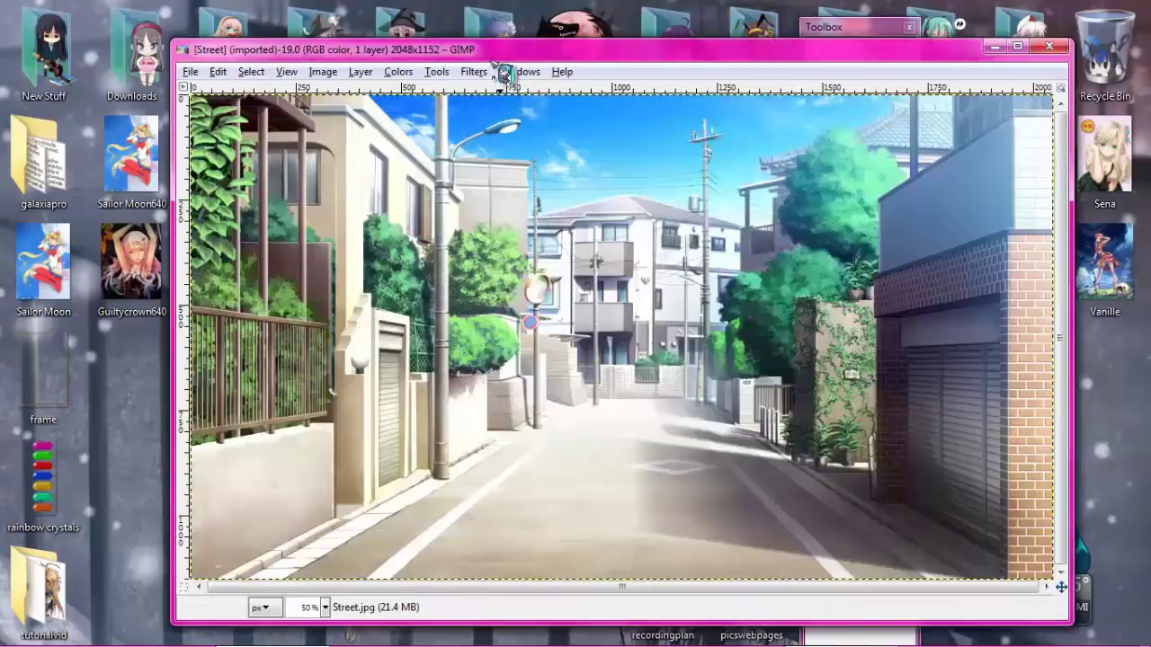
pyautogui.moveTo(488, 55); pyautogui.dragTo(321, 56)
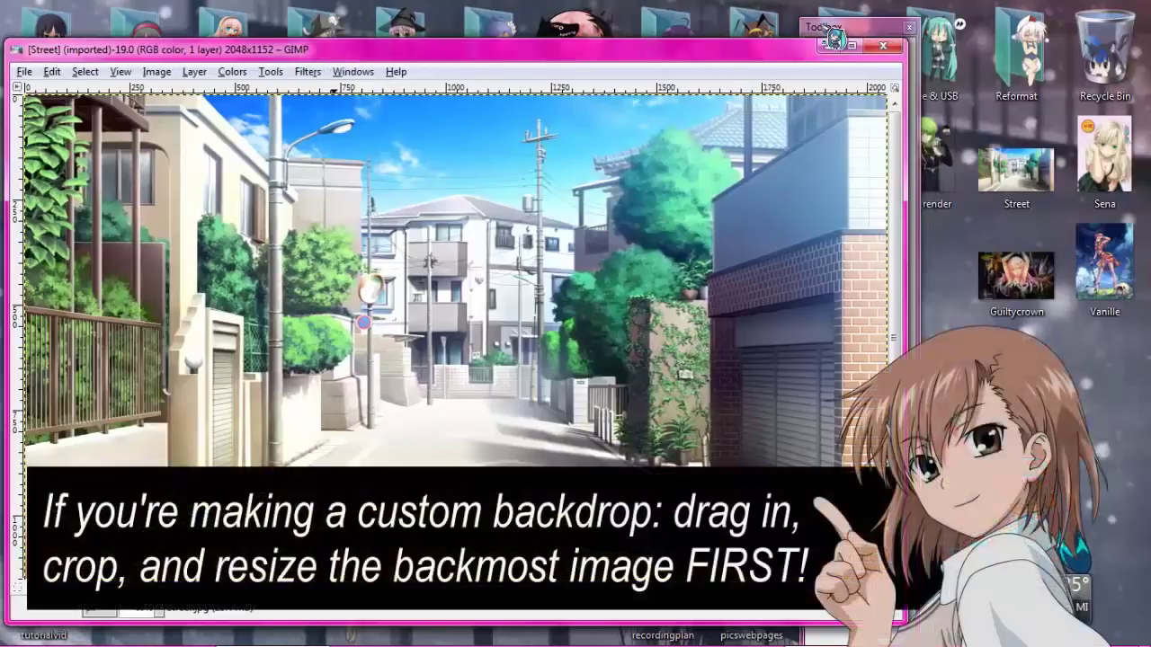
pyautogui.moveTo(841, 29); pyautogui.dragTo(966, 29)
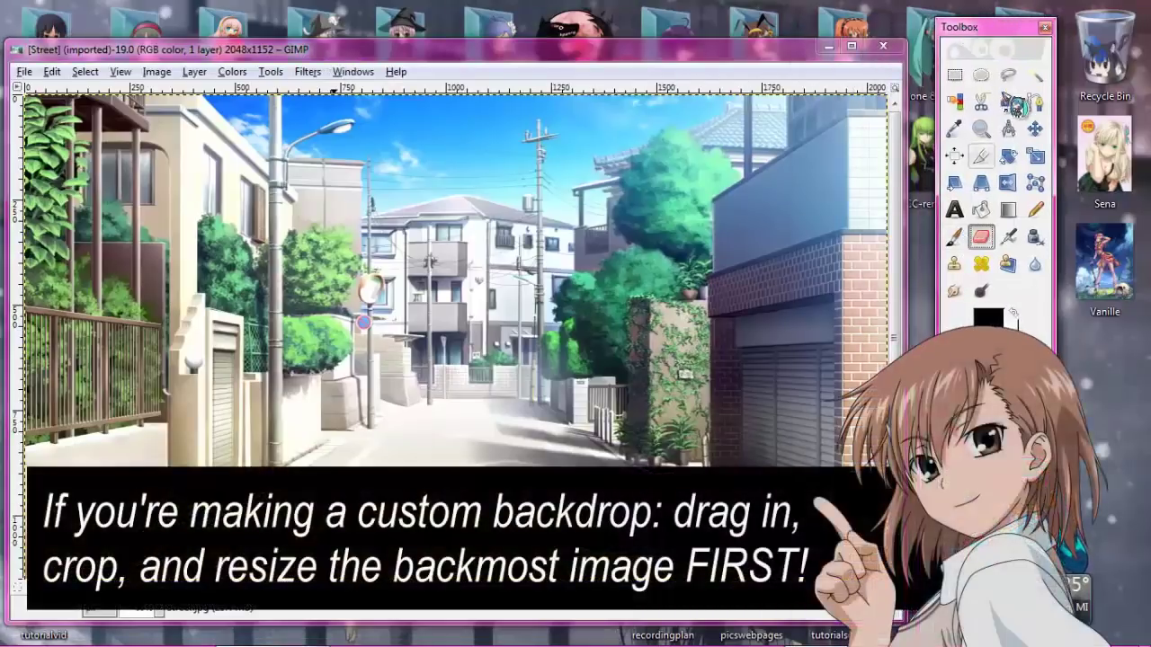
# Crop the Street image to about 688 × 816 px, keeping the lower-left part with the fence and gate
pyautogui.click(980, 157)
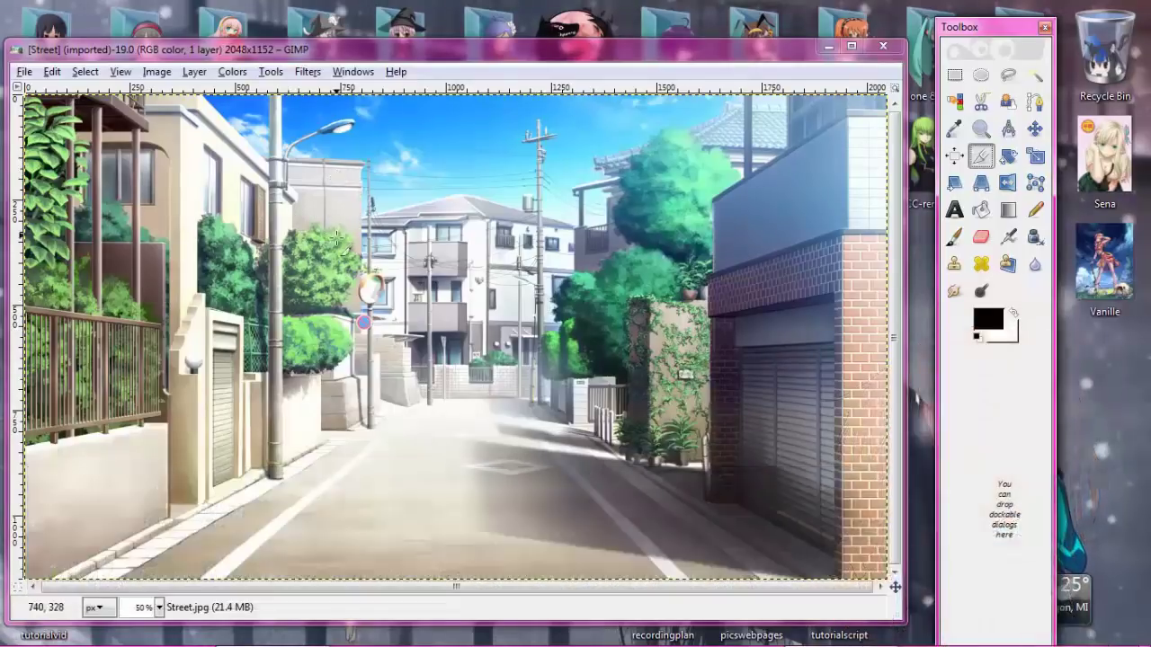
pyautogui.moveTo(337, 236); pyautogui.dragTo(47, 623)
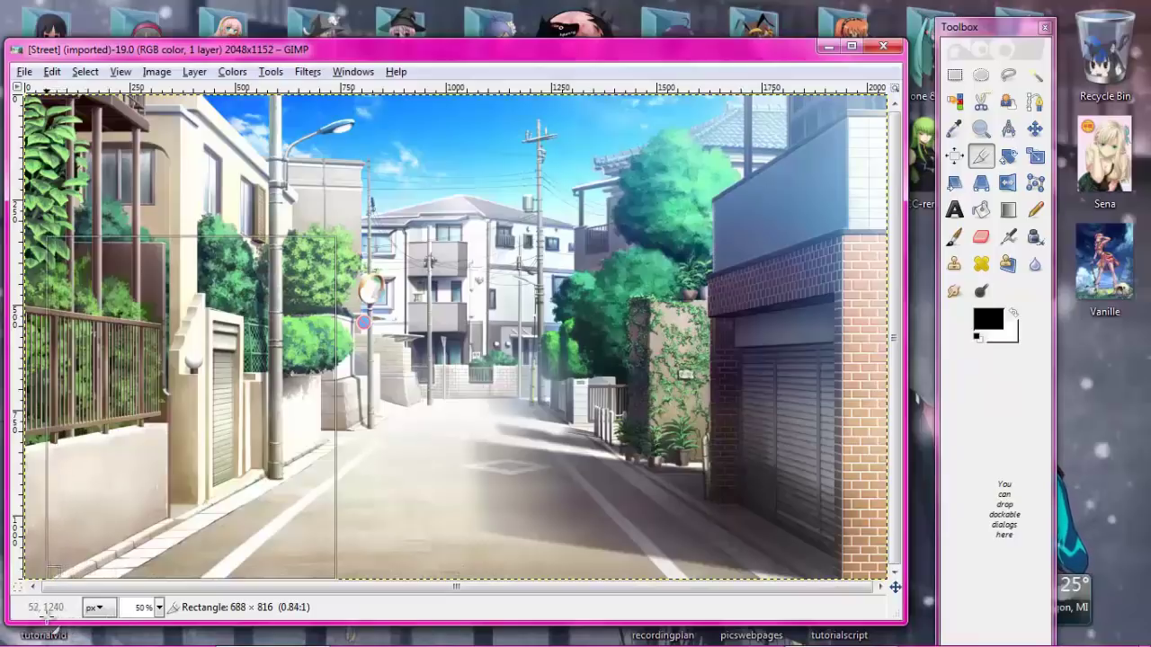
pyautogui.moveTo(47, 620); pyautogui.dragTo(47, 620)
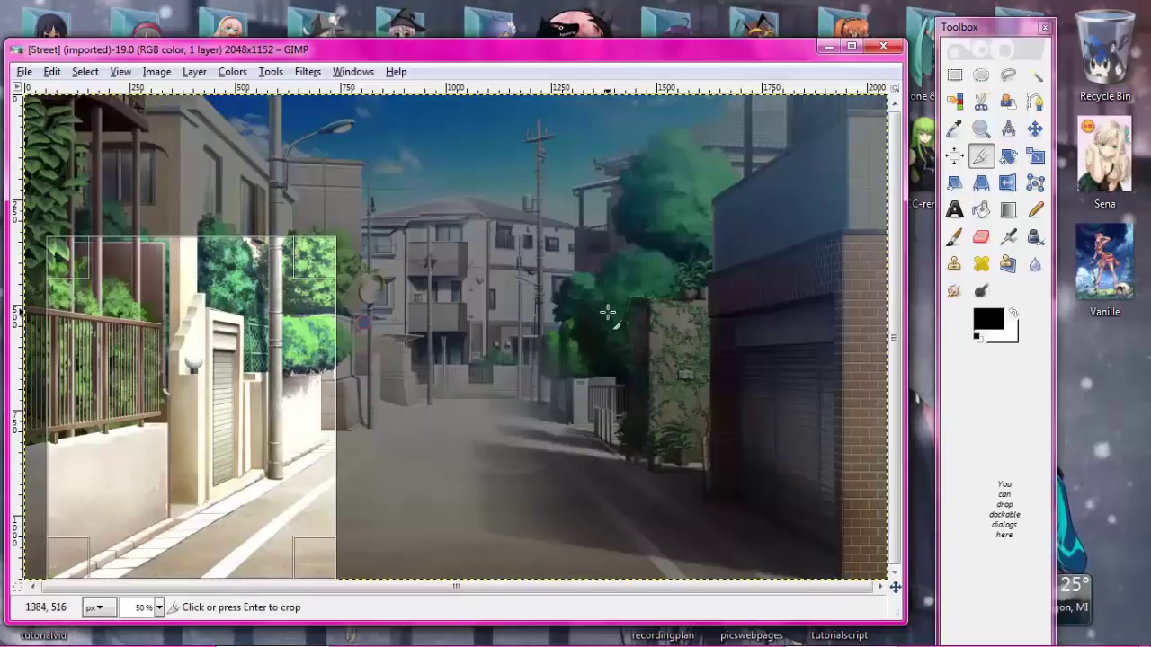
pyautogui.click(257, 349)
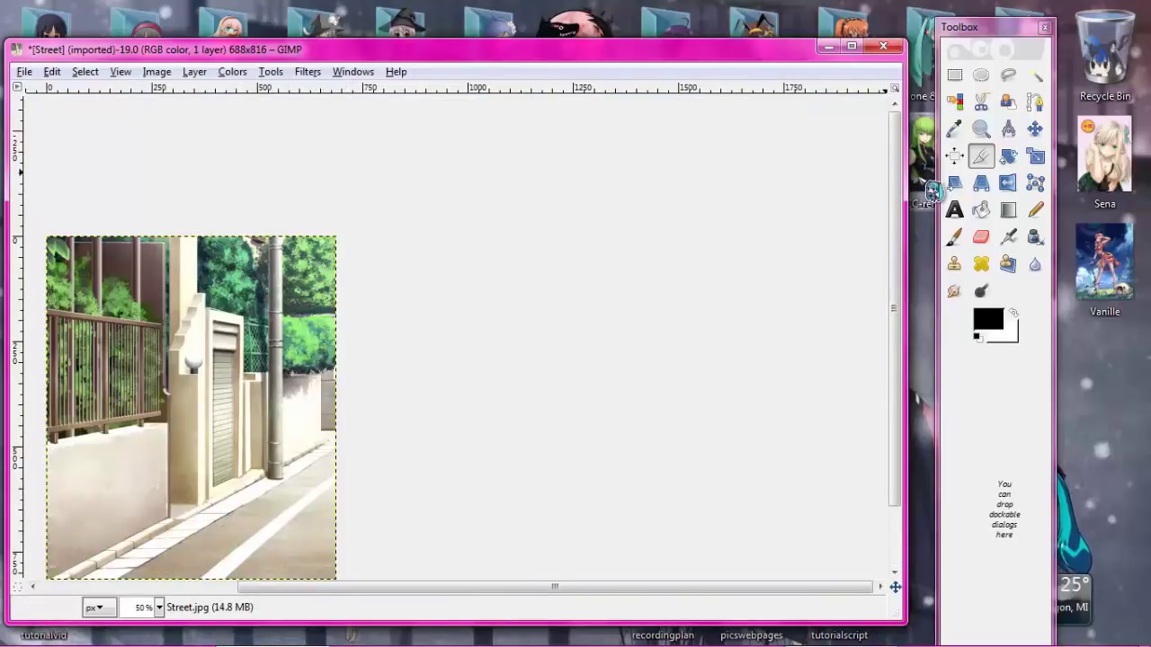
# Add CC-render.png as a layer over the street and move it to the lower-left edge of the backdrop
pyautogui.moveTo(933, 189); pyautogui.dragTo(175, 406)
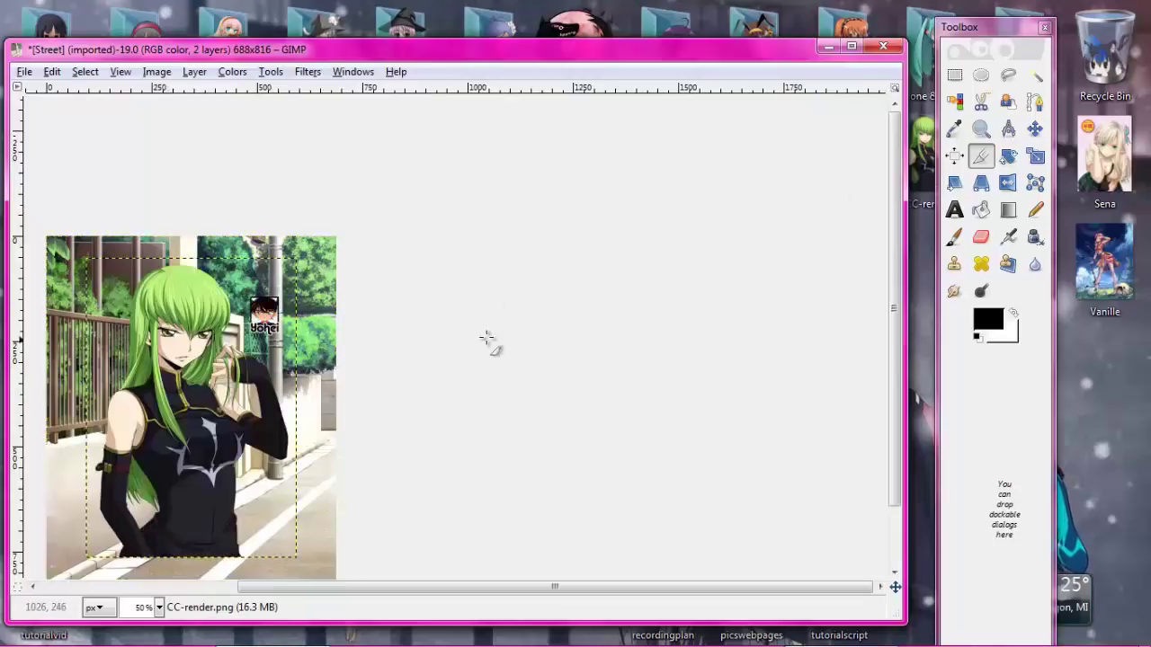
pyautogui.click(1036, 131)
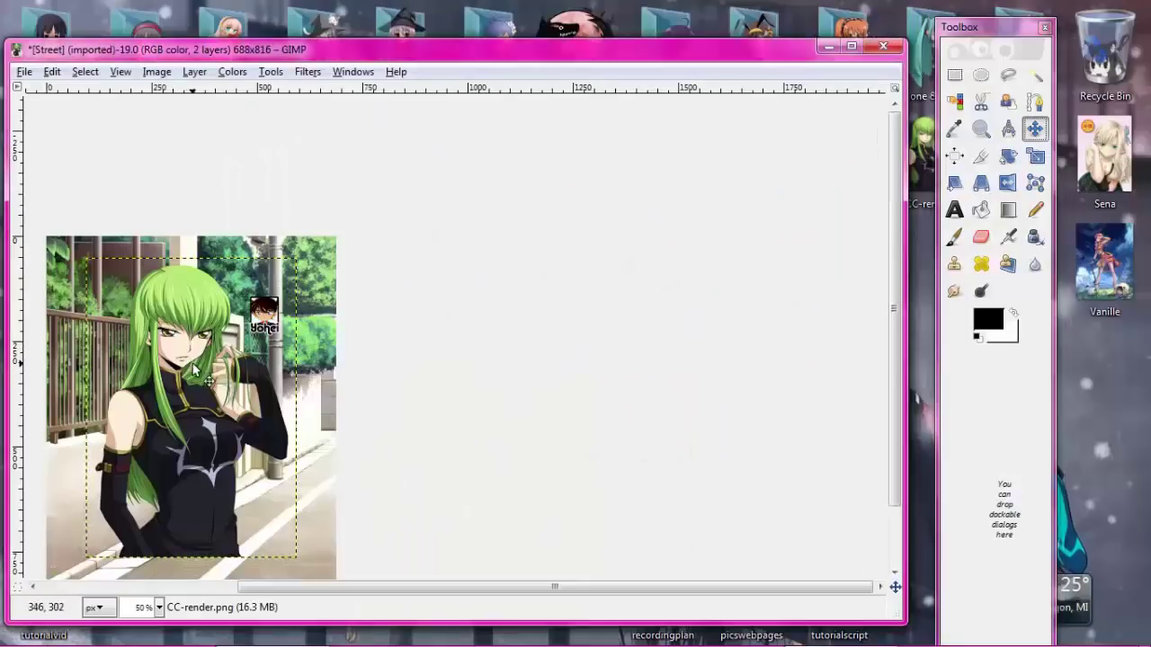
pyautogui.moveTo(195, 369); pyautogui.dragTo(202, 400)
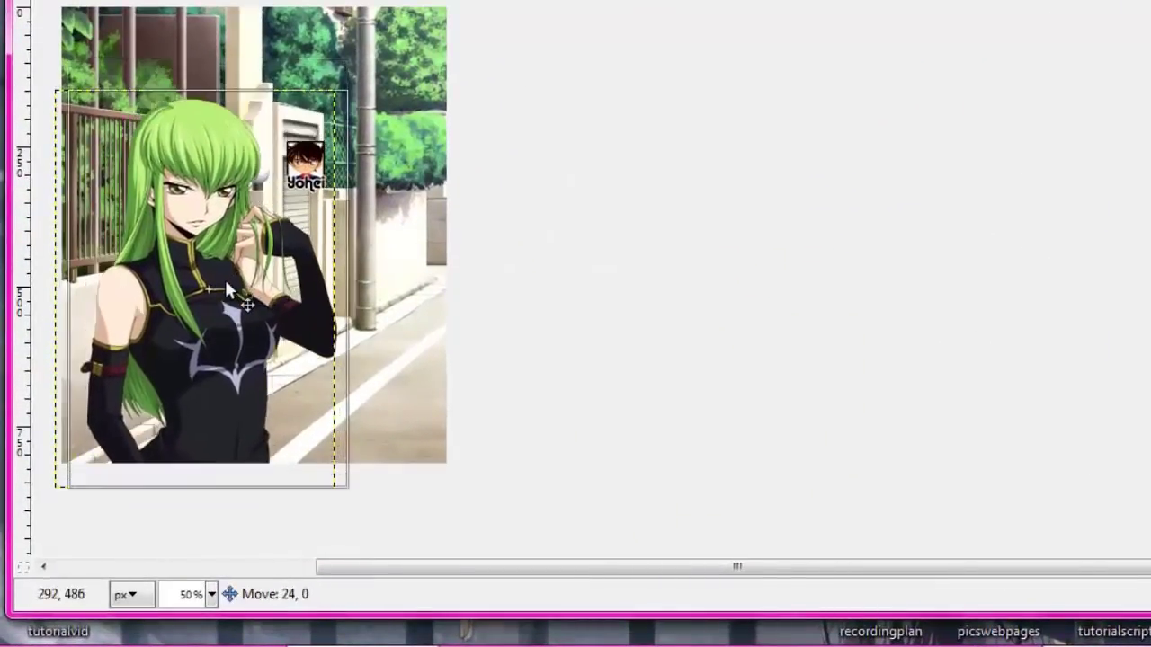
pyautogui.moveTo(225, 284); pyautogui.dragTo(216, 260)
# Erase the Yohei watermark beside the character on the CC-render layer, working at 100% zoom
pyautogui.click(211, 594)
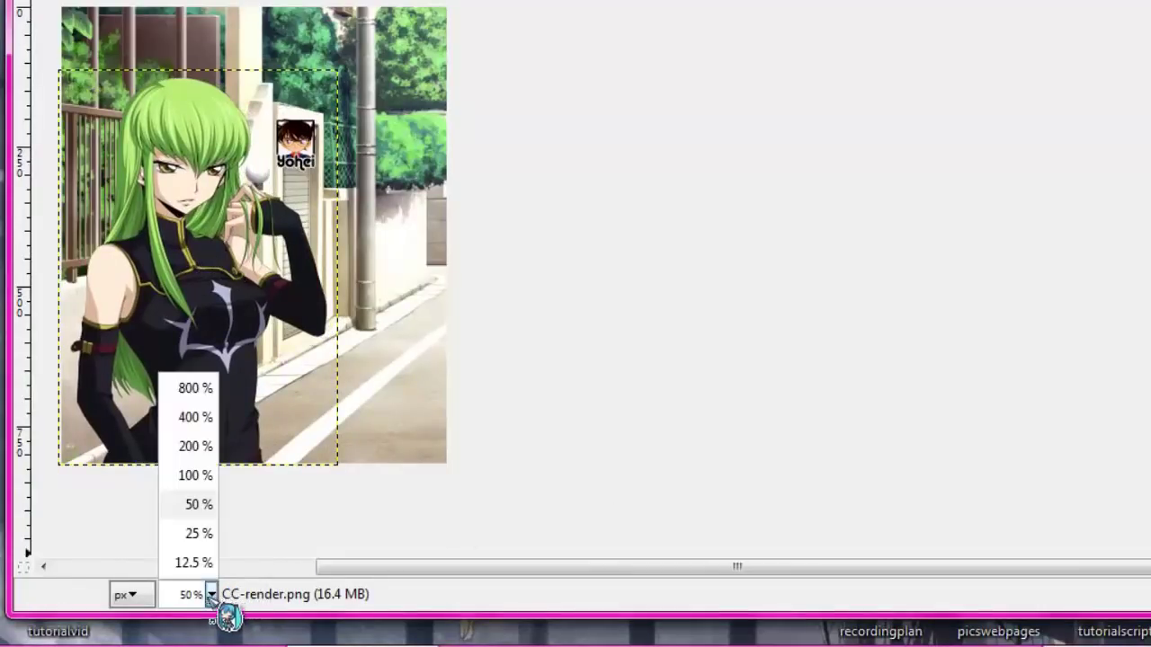
pyautogui.click(205, 476)
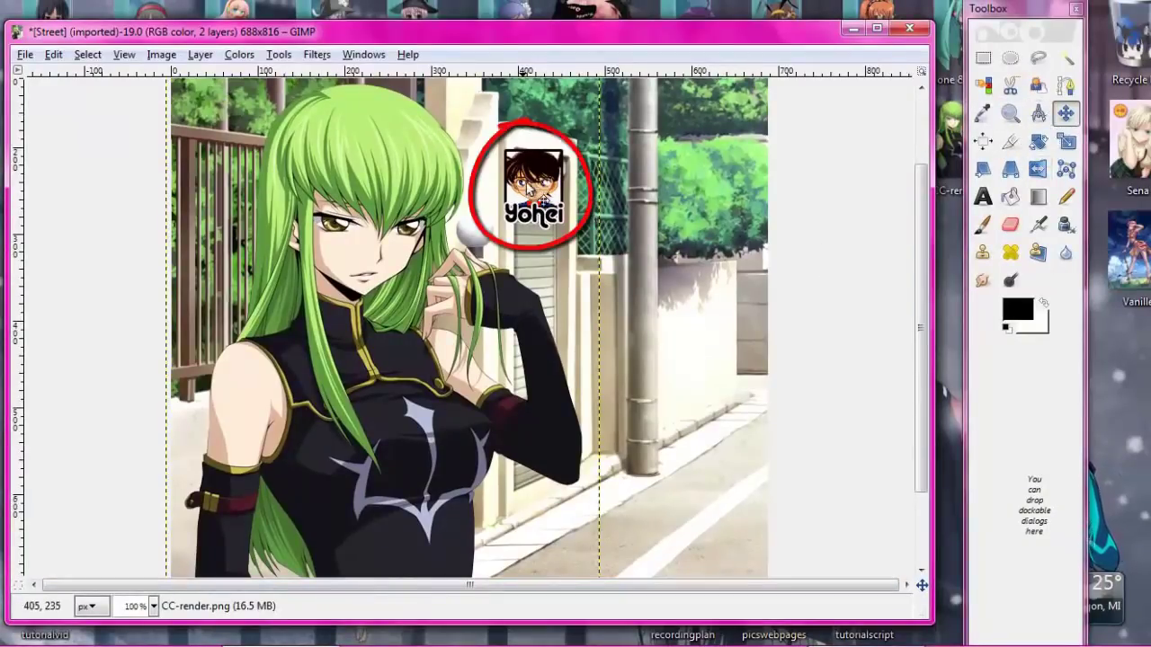
pyautogui.click(1010, 226)
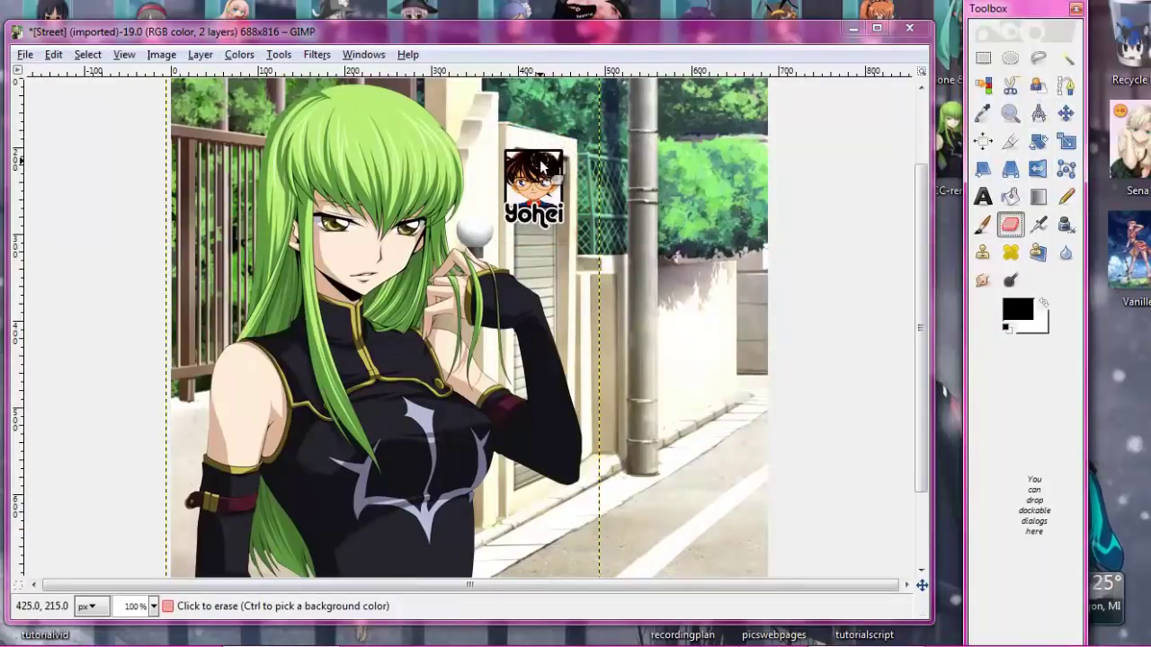
pyautogui.moveTo(542, 164)
pyautogui.mouseDown()
pyautogui.moveTo(504, 148)
pyautogui.moveTo(568, 150)
pyautogui.moveTo(558, 235)
pyautogui.moveTo(557, 156)
pyautogui.moveTo(560, 228)
pyautogui.moveTo(563, 178)
pyautogui.moveTo(562, 207)
pyautogui.moveTo(548, 177)
pyautogui.moveTo(548, 204)
pyautogui.moveTo(533, 154)
pyautogui.mouseUp()
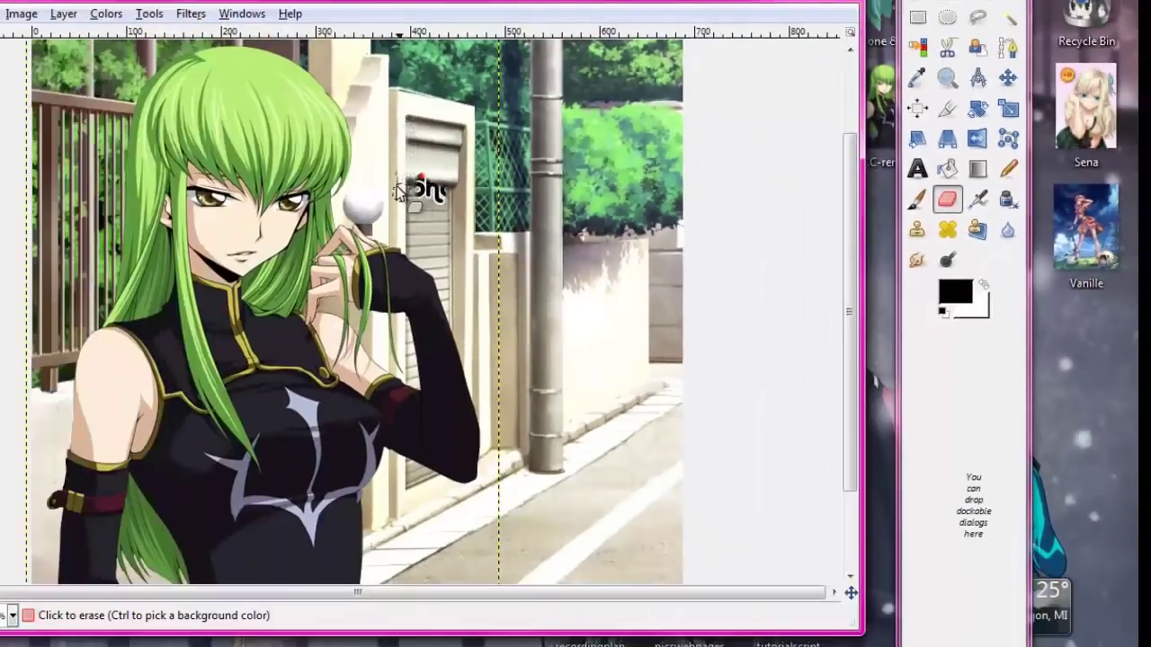
pyautogui.moveTo(399, 193)
pyautogui.mouseDown()
pyautogui.moveTo(430, 193)
pyautogui.moveTo(423, 182)
pyautogui.mouseUp()
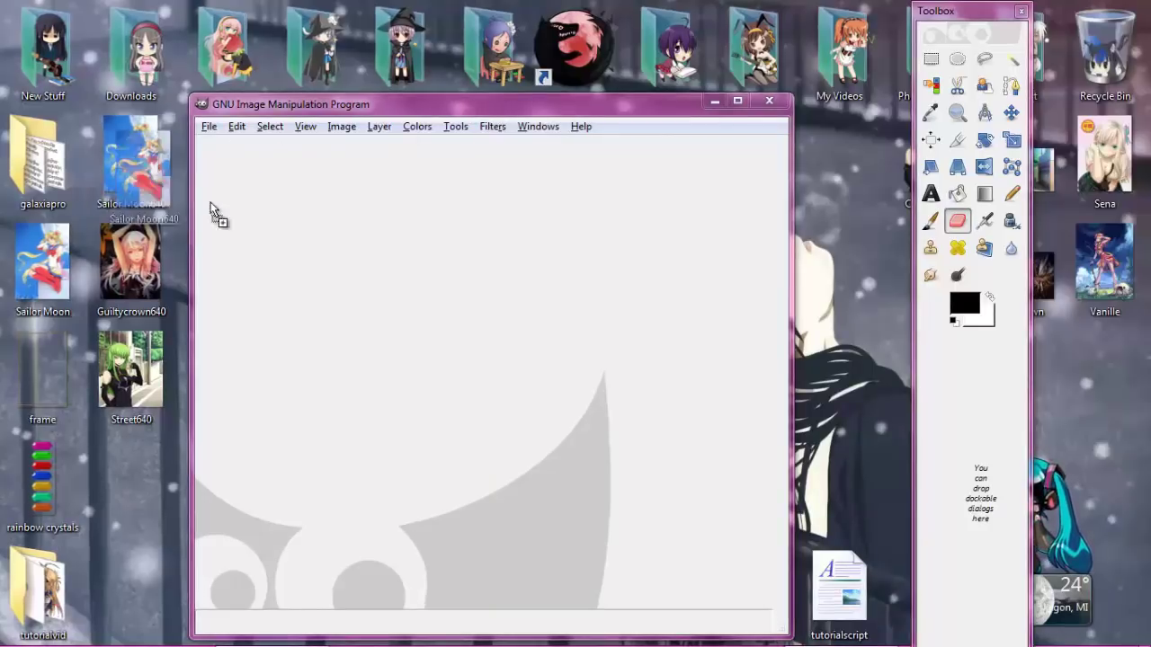
# Open Sailor Moon640 from the desktop and show it at 100% zoom
pyautogui.moveTo(449, 343); pyautogui.dragTo(450, 345)
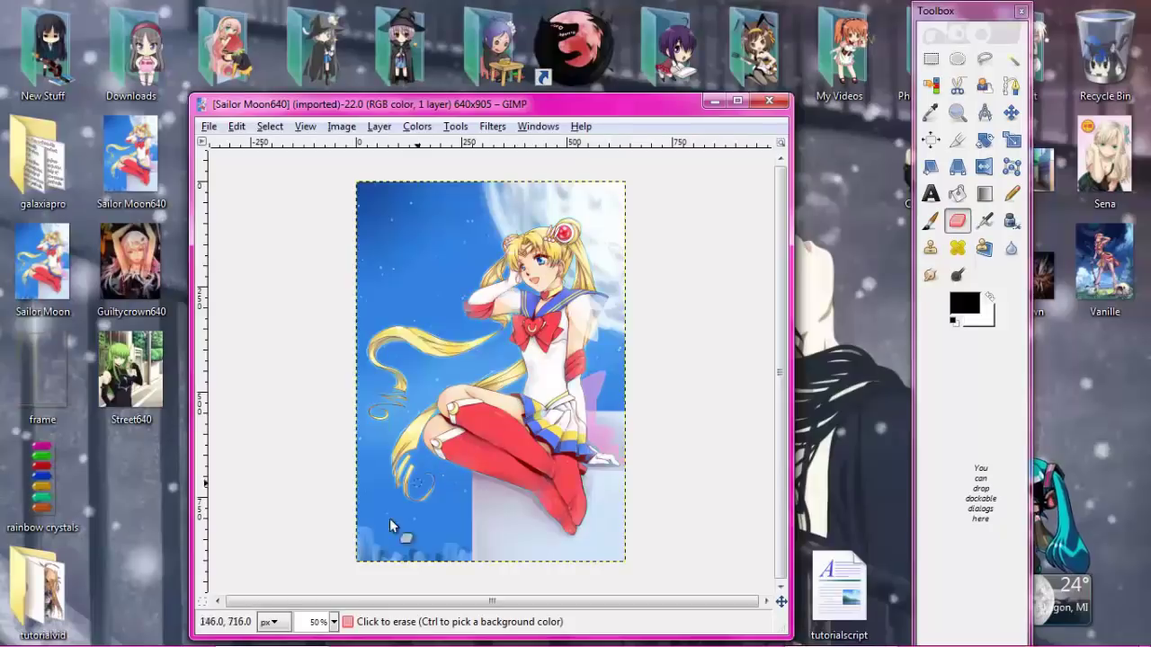
pyautogui.click(335, 621)
pyautogui.click(324, 530)
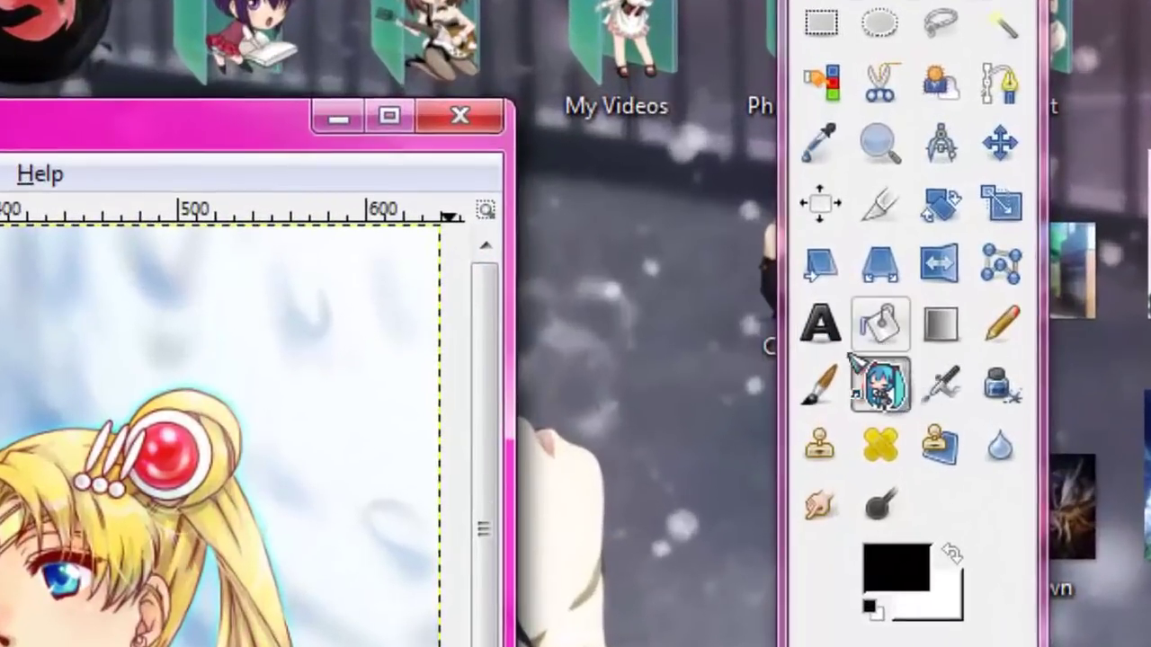
# Set the Text tool's font size to 32 px in its options, keeping the Sans font
pyautogui.click(820, 324)
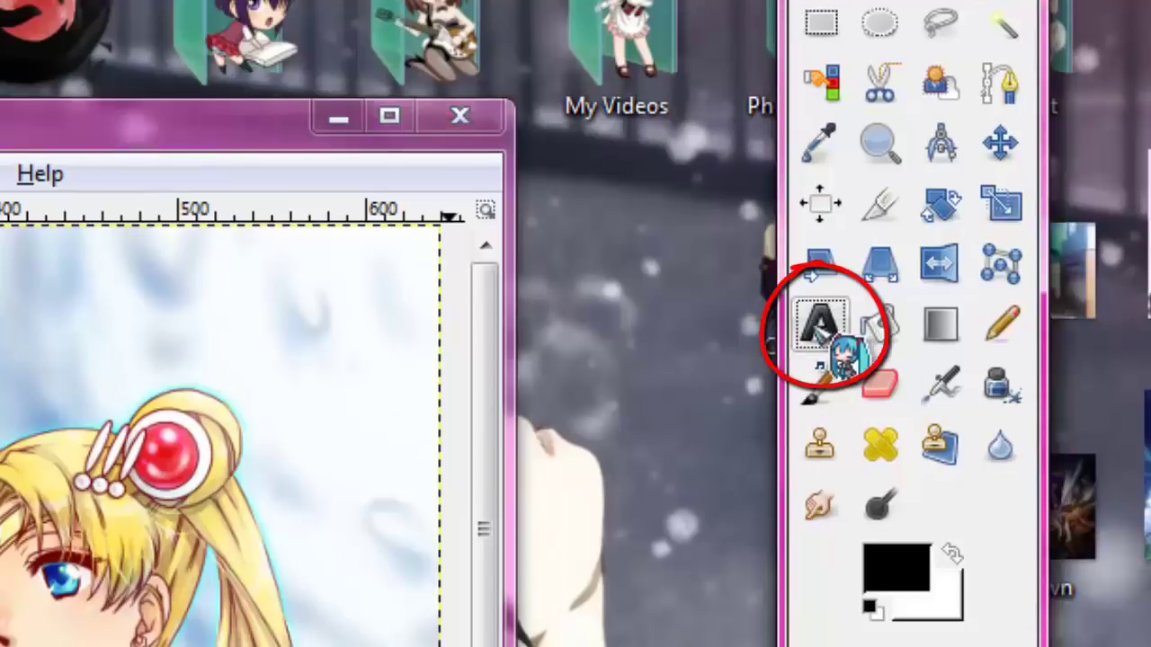
pyautogui.doubleClick(818, 324)
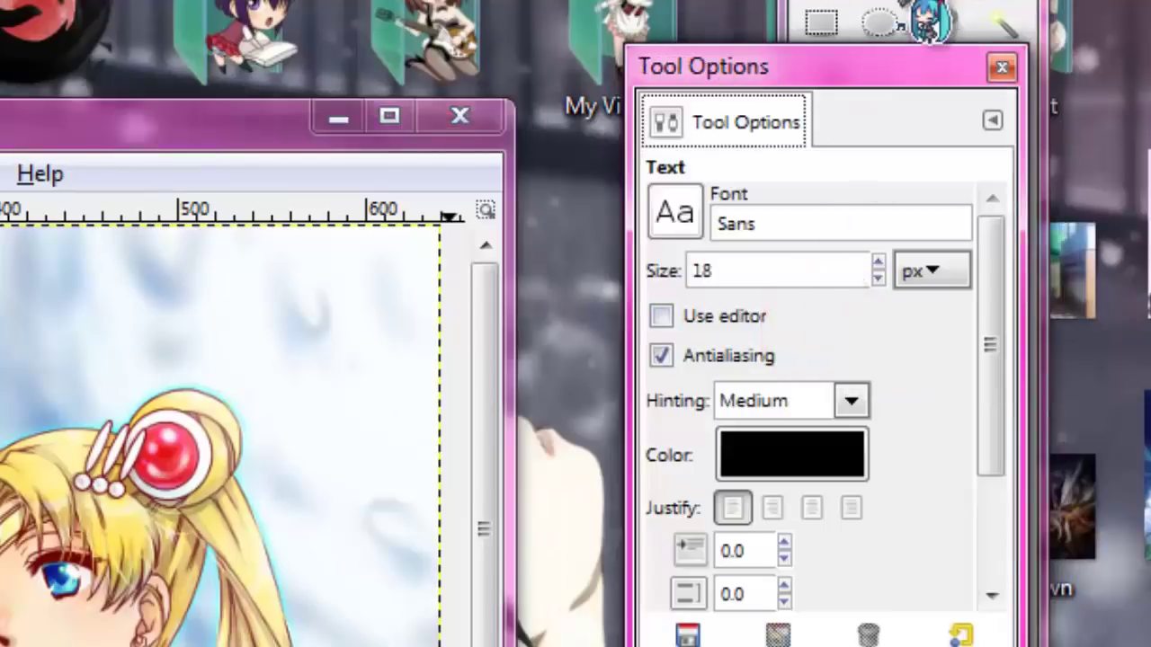
pyautogui.moveTo(895, 88); pyautogui.dragTo(796, 526)
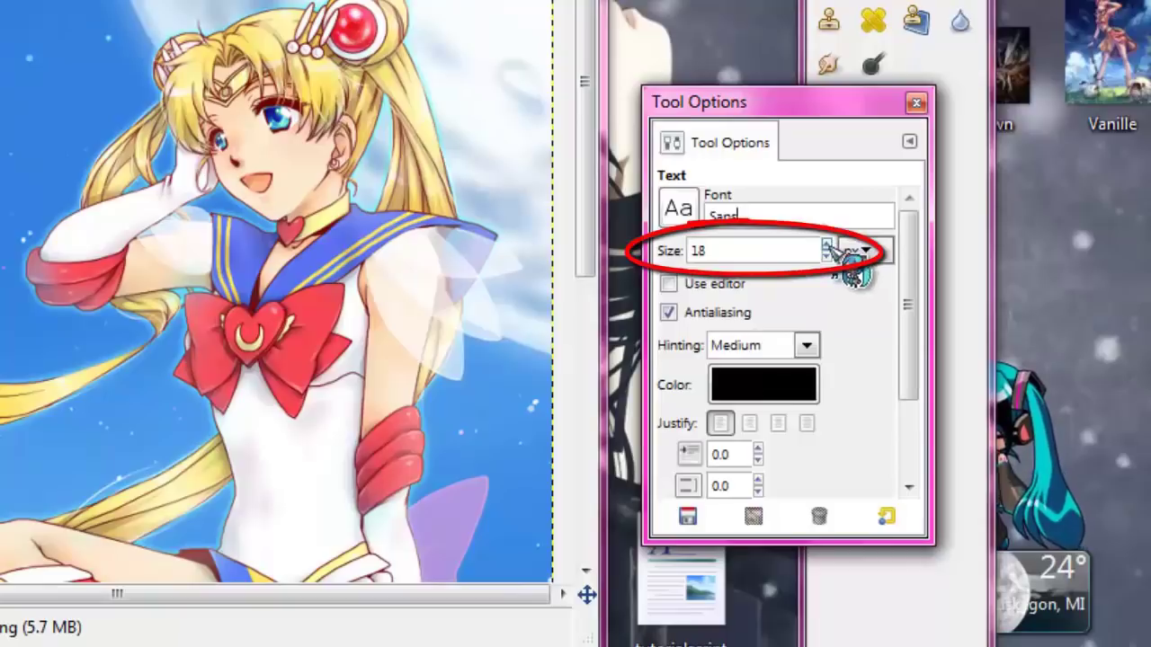
pyautogui.click(827, 247)
pyautogui.click(828, 246)
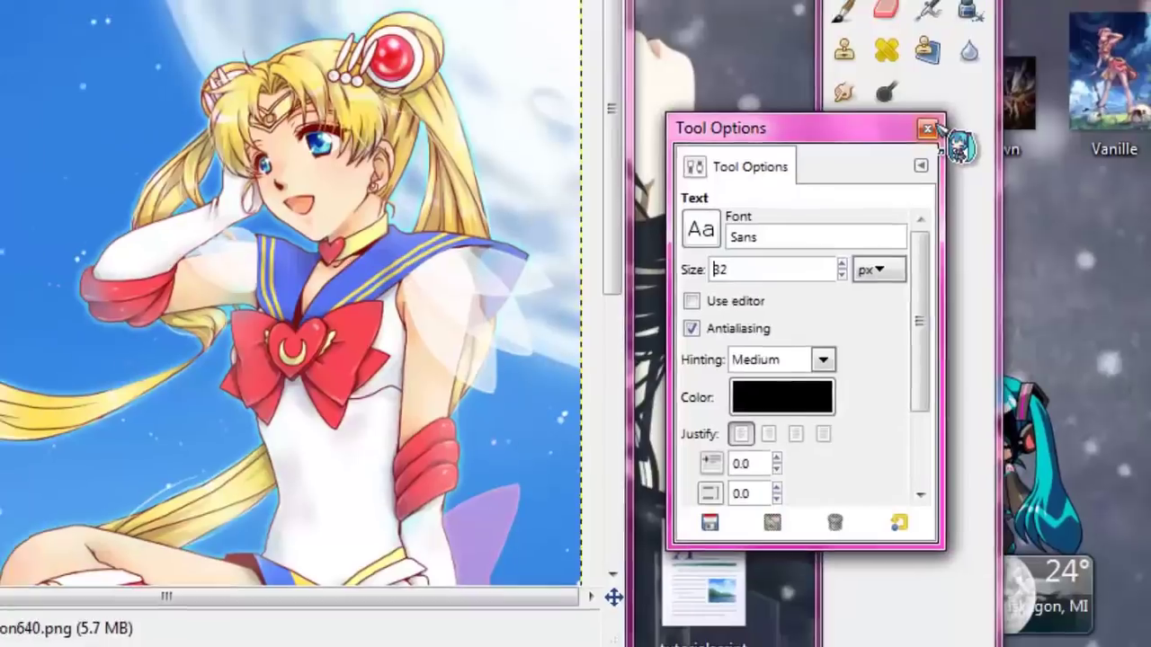
pyautogui.click(915, 102)
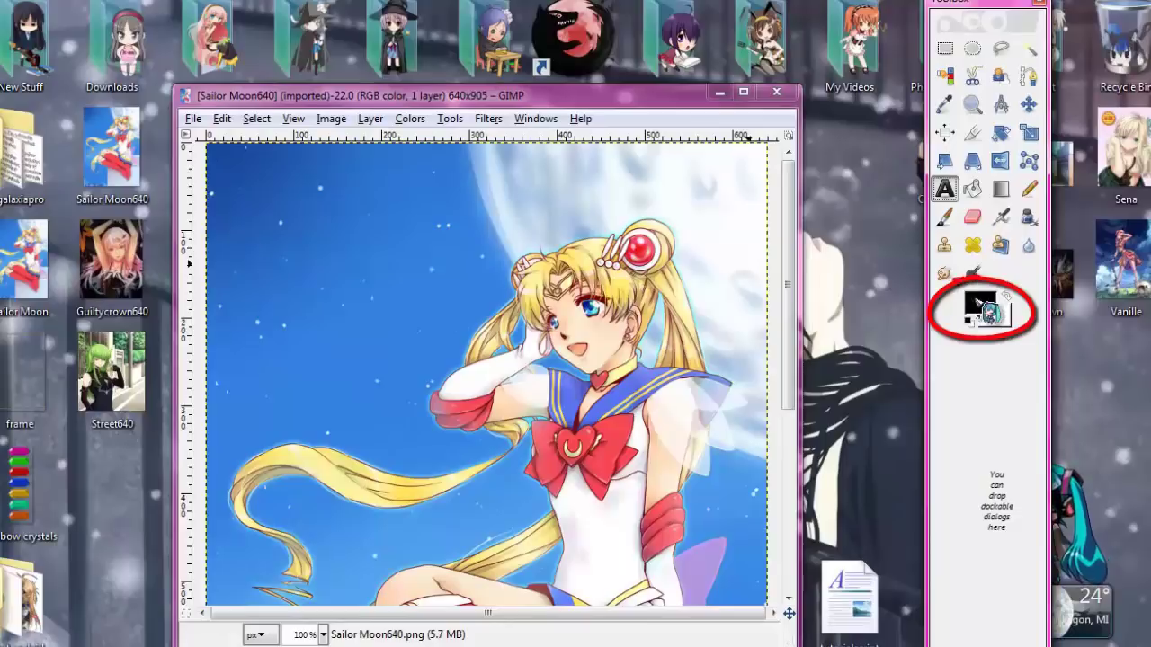
# Set the foreground color to near-white f6e8e8 and start a text box near the upper-left corner of the Sailor Moon image
pyautogui.click(980, 304)
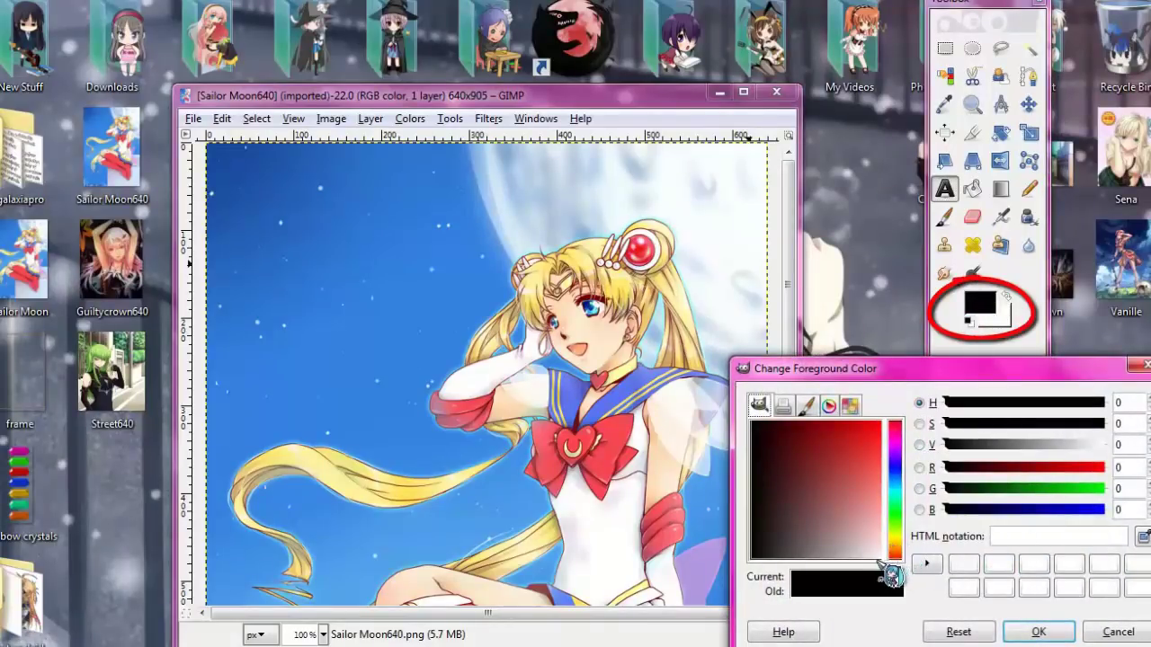
pyautogui.click(881, 557)
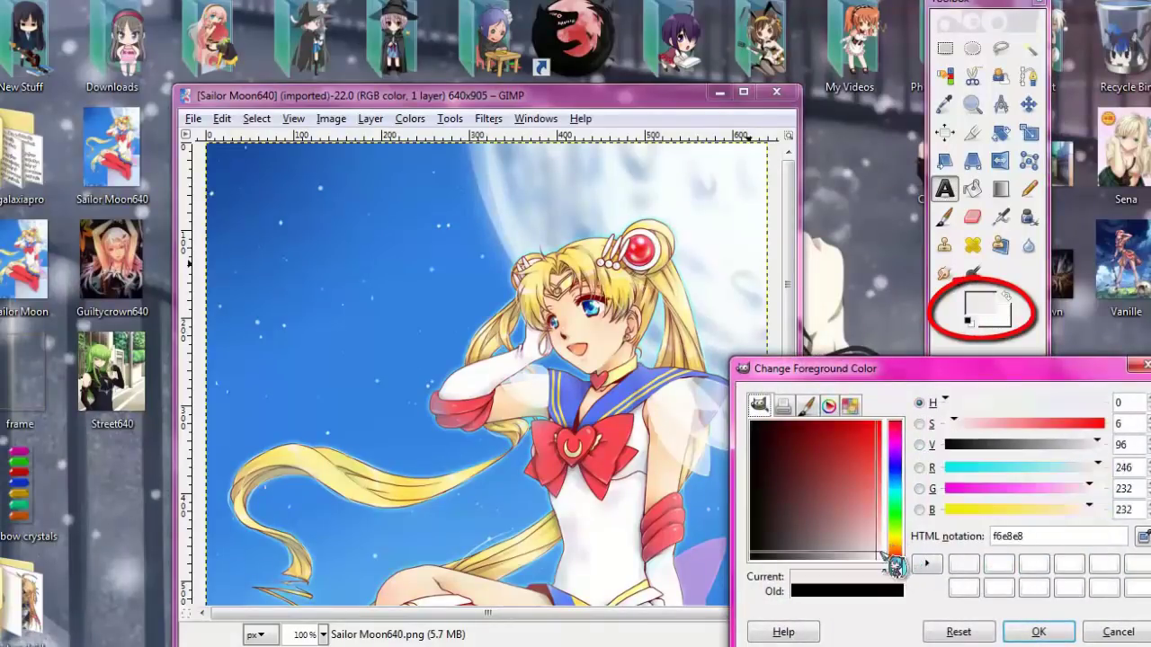
pyautogui.click(1036, 631)
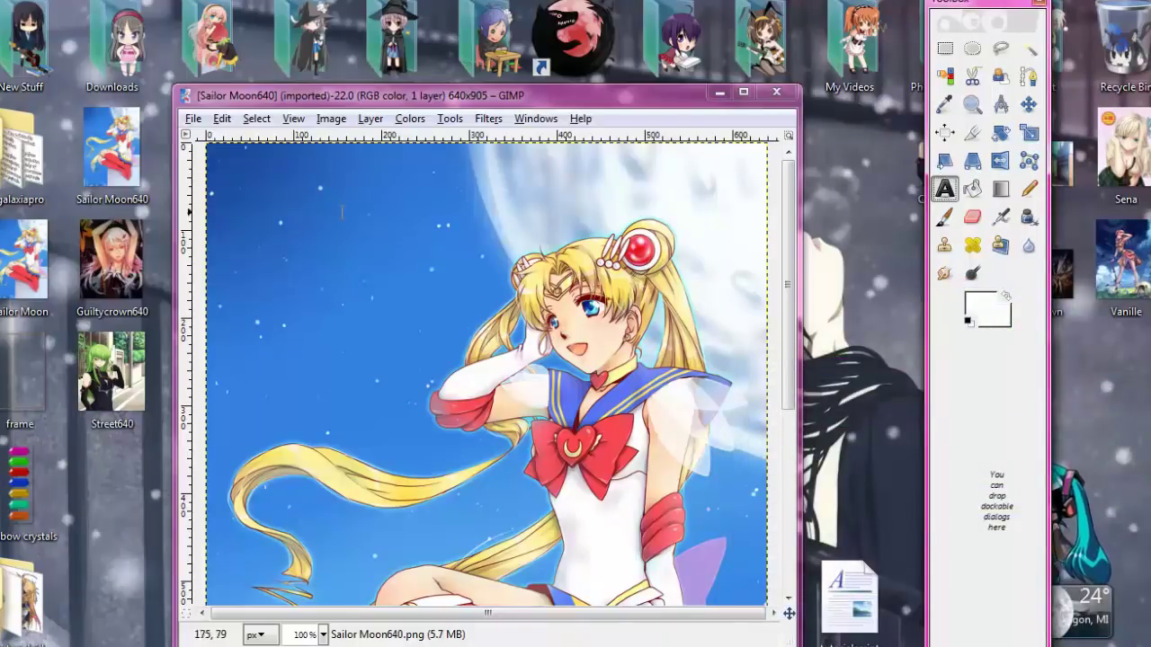
pyautogui.click(232, 168)
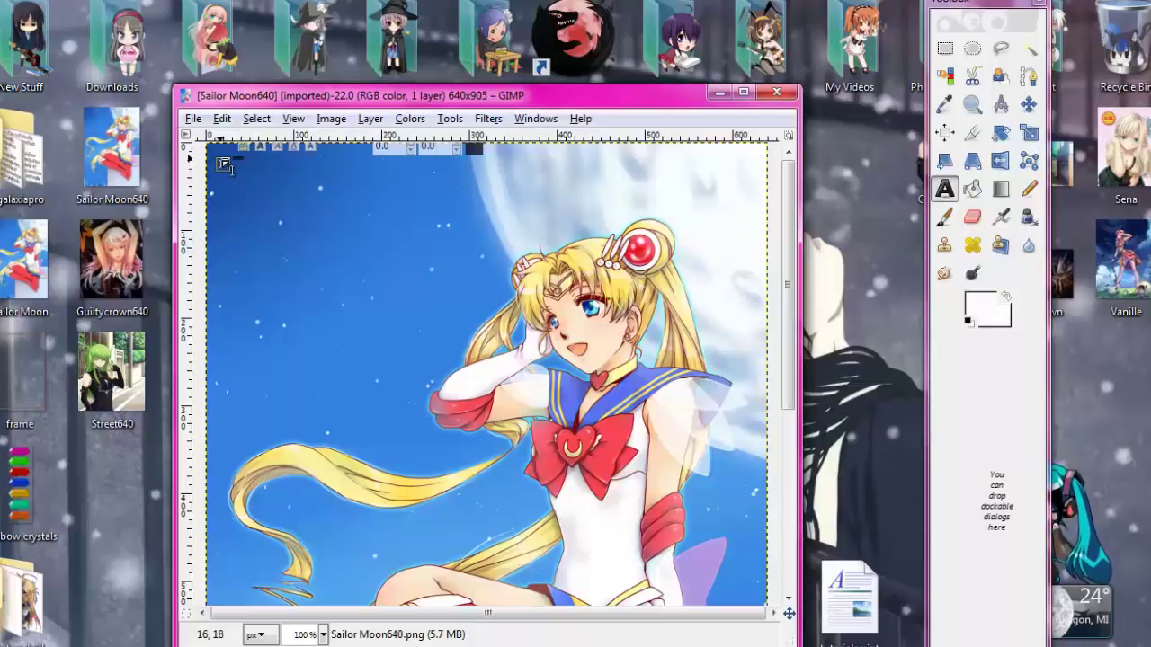
# Create a text box about 303 × 148 px in the image's upper-left area and enter "Hi my name is" in 32 px Sans
pyautogui.moveTo(230, 171); pyautogui.dragTo(494, 295)
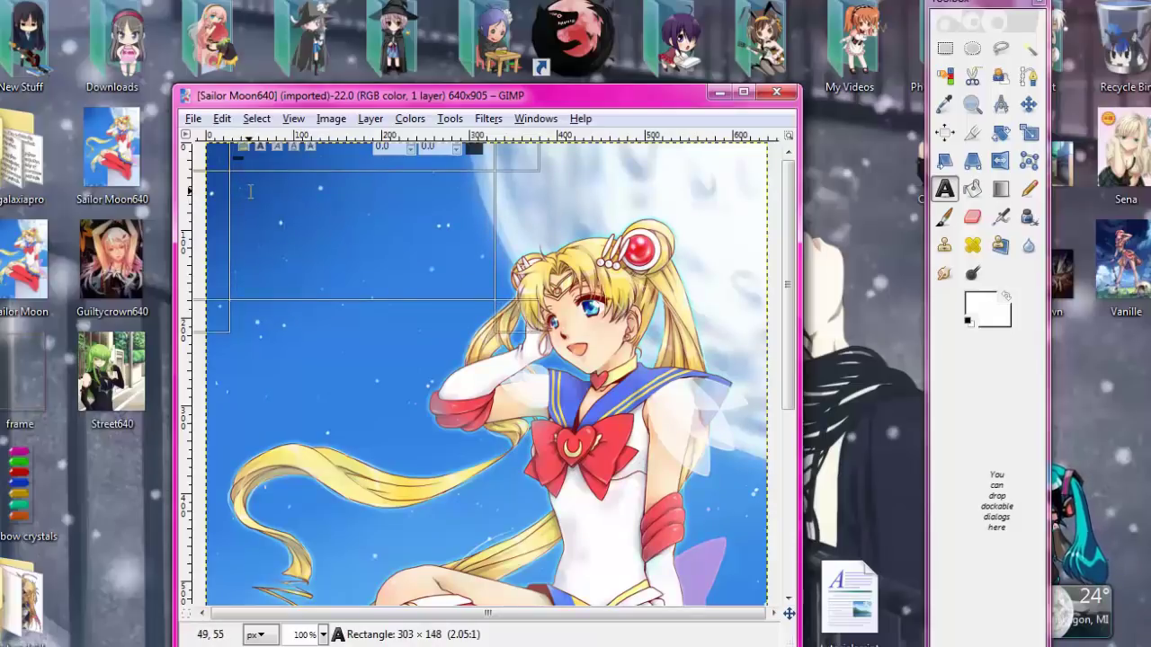
pyautogui.write('Hi my name is')
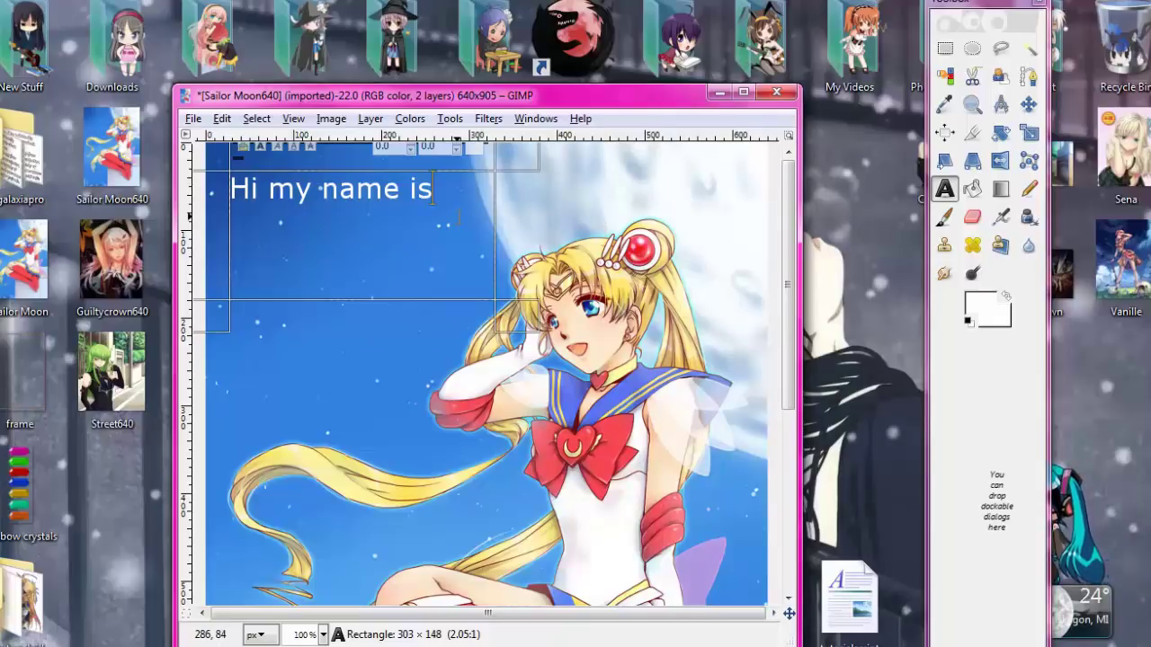
pyautogui.click(946, 196)
pyautogui.doubleClick(946, 200)
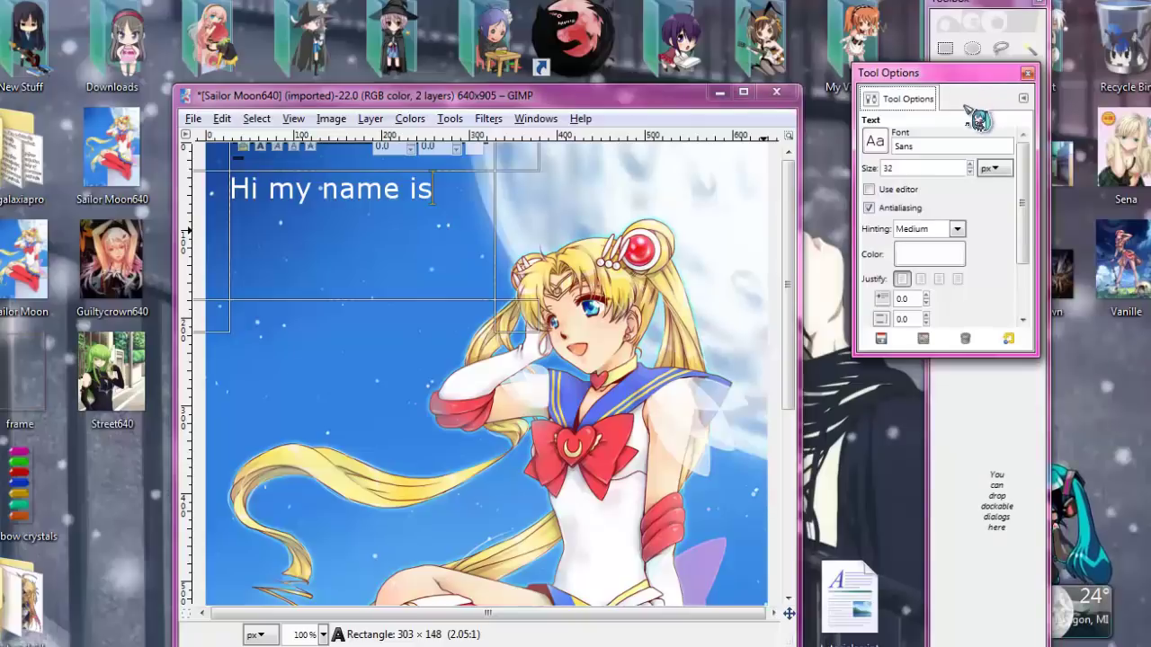
pyautogui.click(1028, 74)
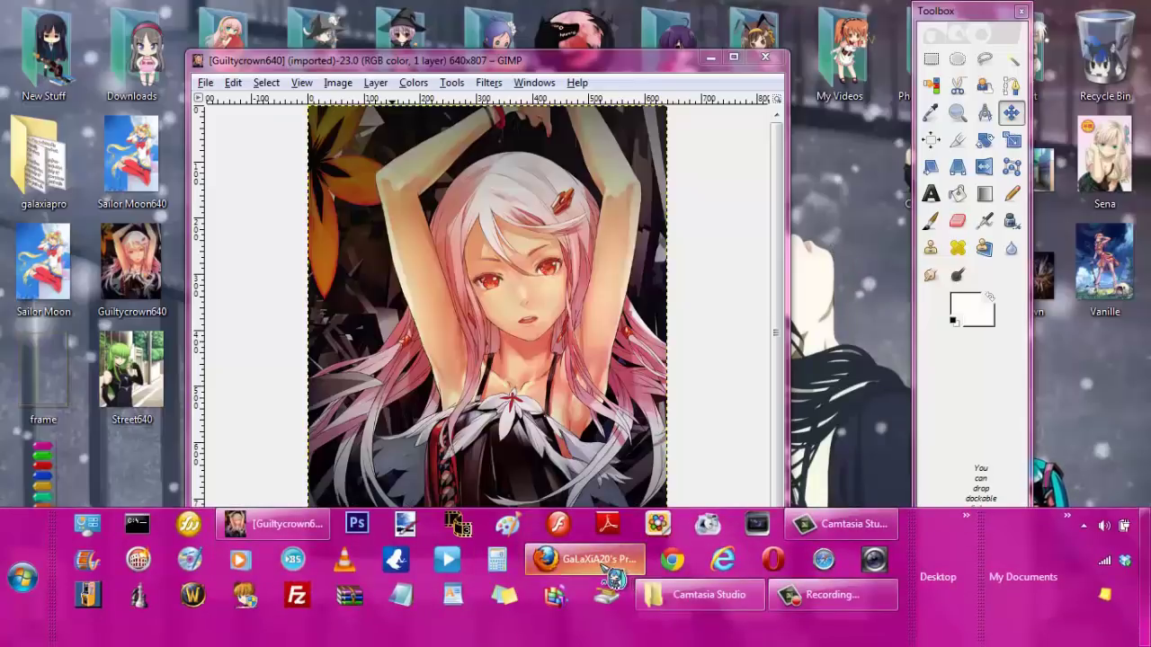
# Switch to Firefox, search the web for "cooltext" and open the Cool Text logo and graphics generator site
pyautogui.moveTo(614, 578)
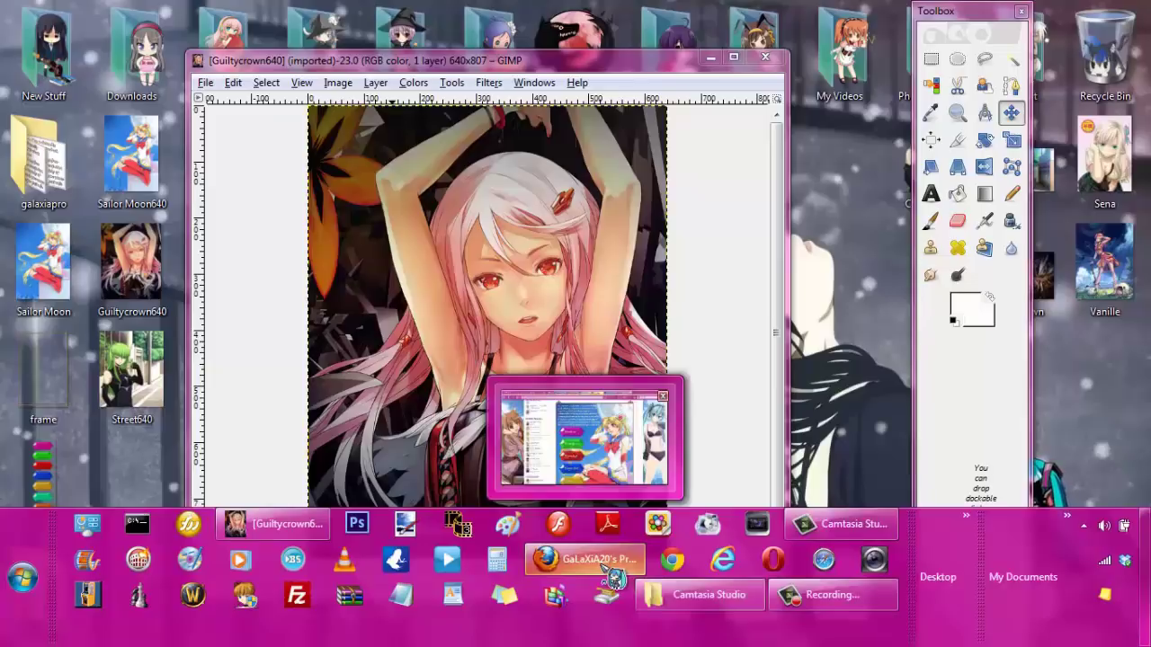
pyautogui.click(614, 578)
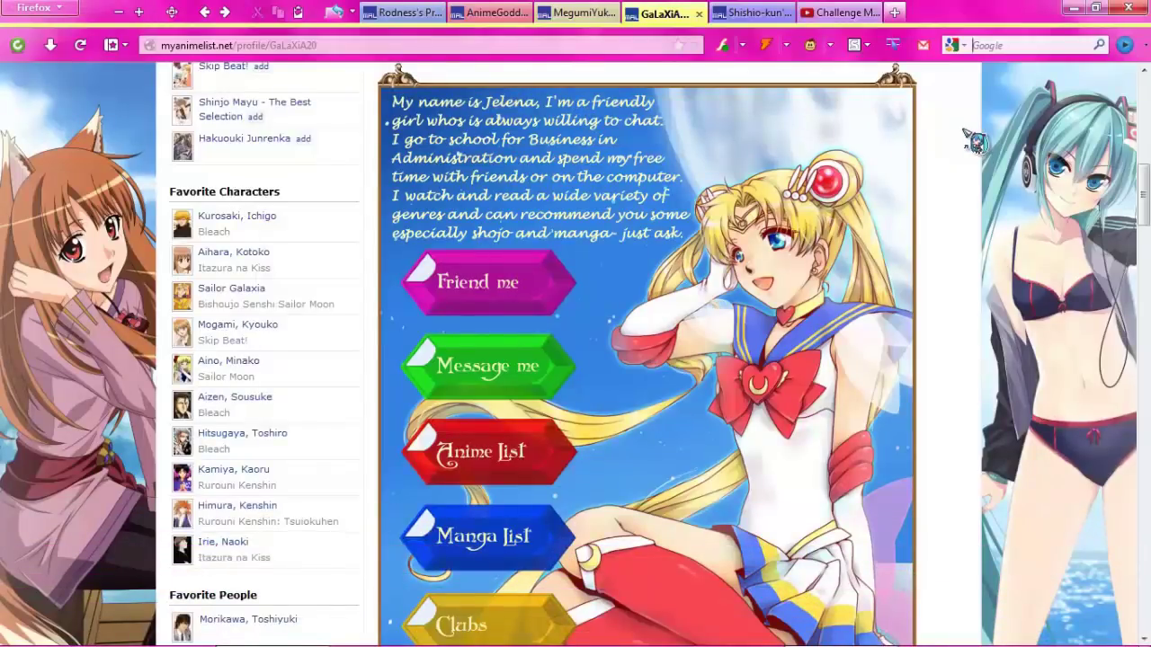
pyautogui.write('c')
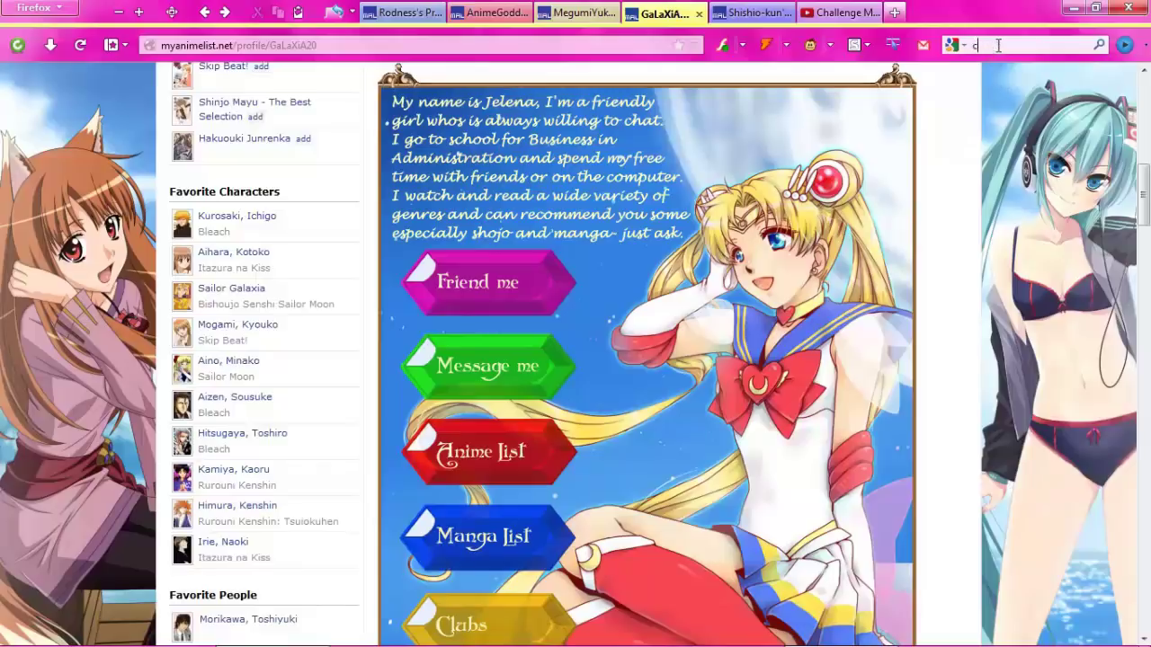
pyautogui.write('ooltext')
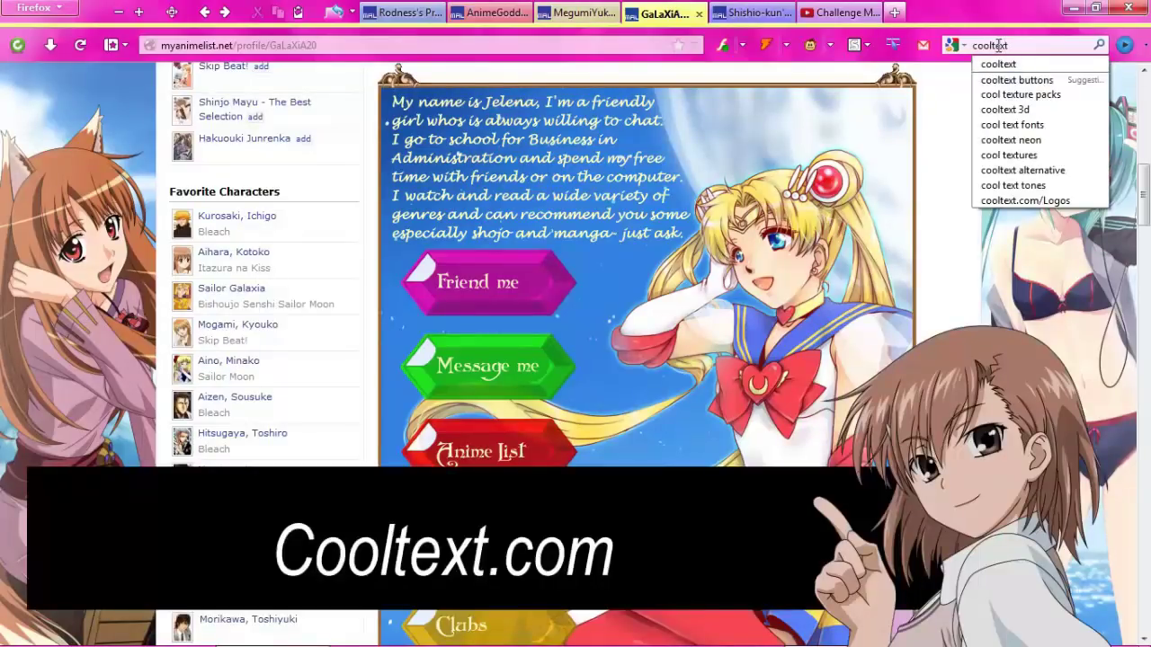
pyautogui.press('Return')
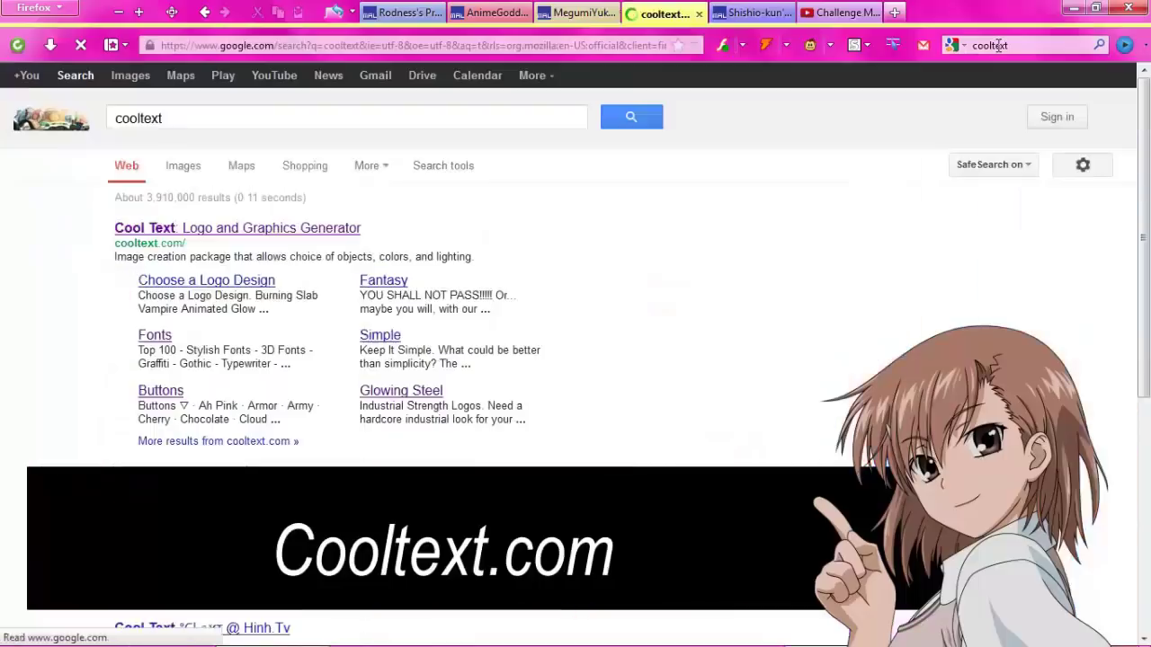
pyautogui.click(317, 245)
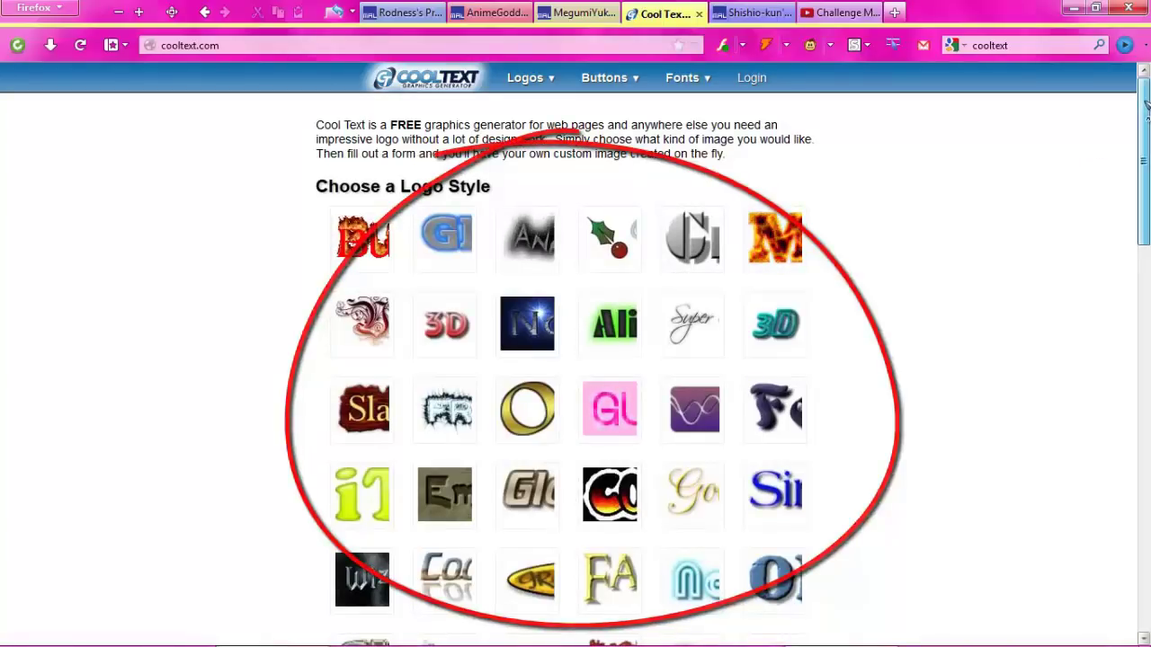
# Choose the Neon logo style and set its text to "Welcome!" in the Futured font at text size 60
pyautogui.scroll(-1, 1145, 112)
pyautogui.moveTo(1145, 131); pyautogui.dragTo(1146, 162)
pyautogui.click(704, 487)
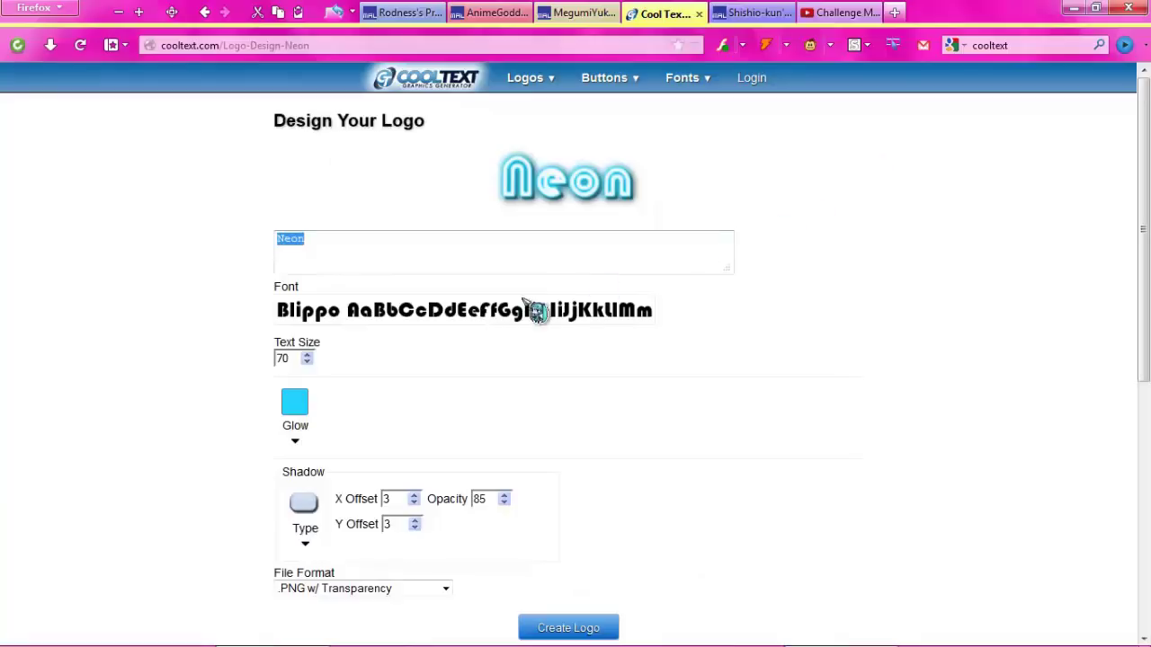
pyautogui.write('Welcome!')
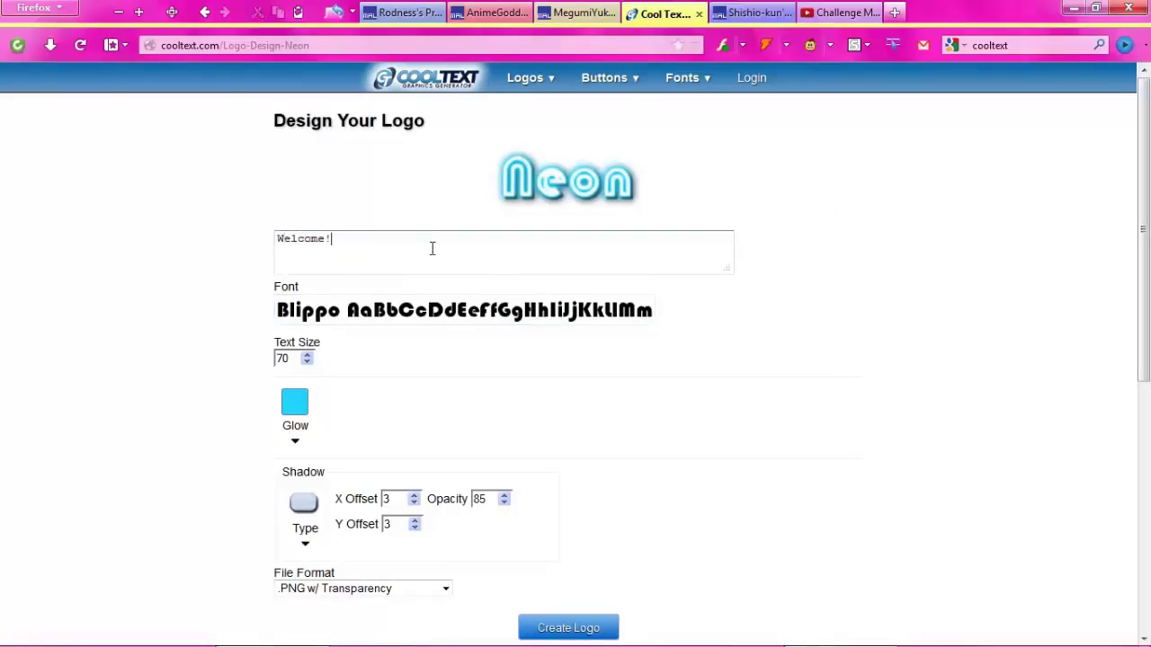
pyautogui.click(917, 277)
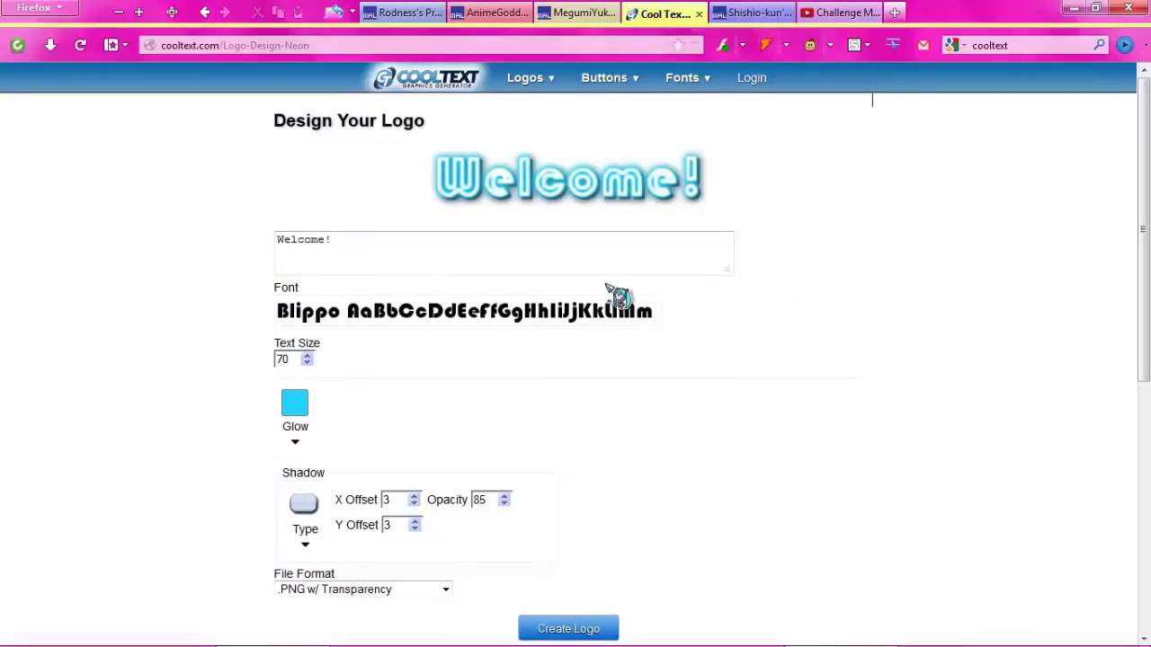
pyautogui.click(306, 363)
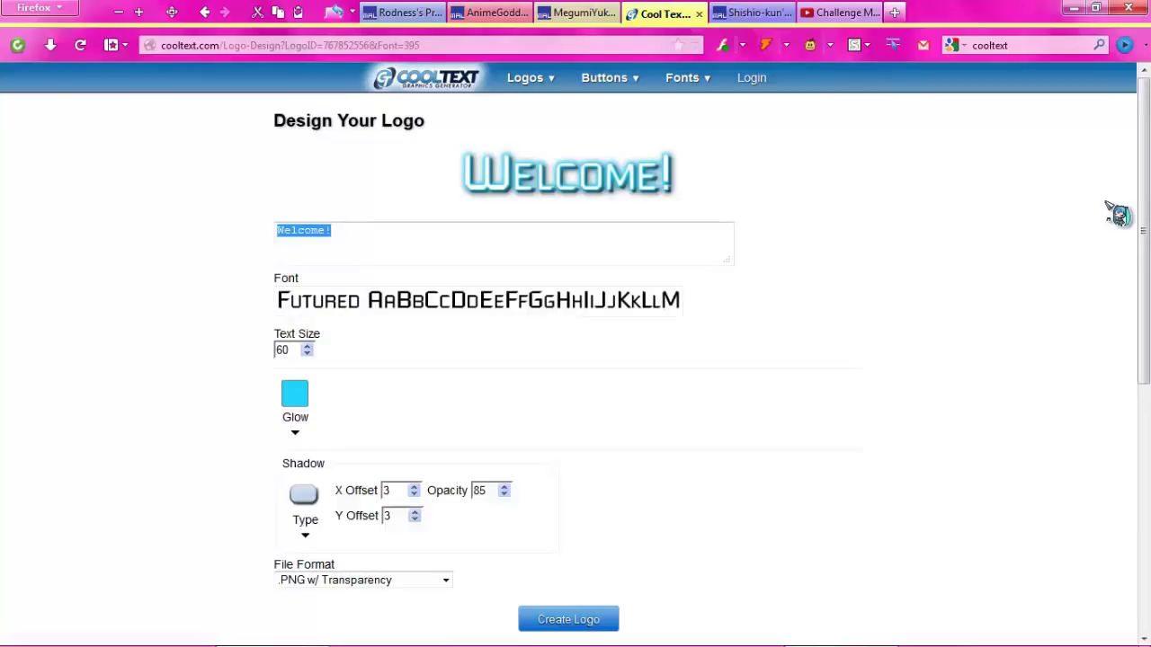
# Generate the Welcome! logo as a transparent PNG and save the resulting image to the desktop
pyautogui.moveTo(1144, 158); pyautogui.dragTo(1143, 395)
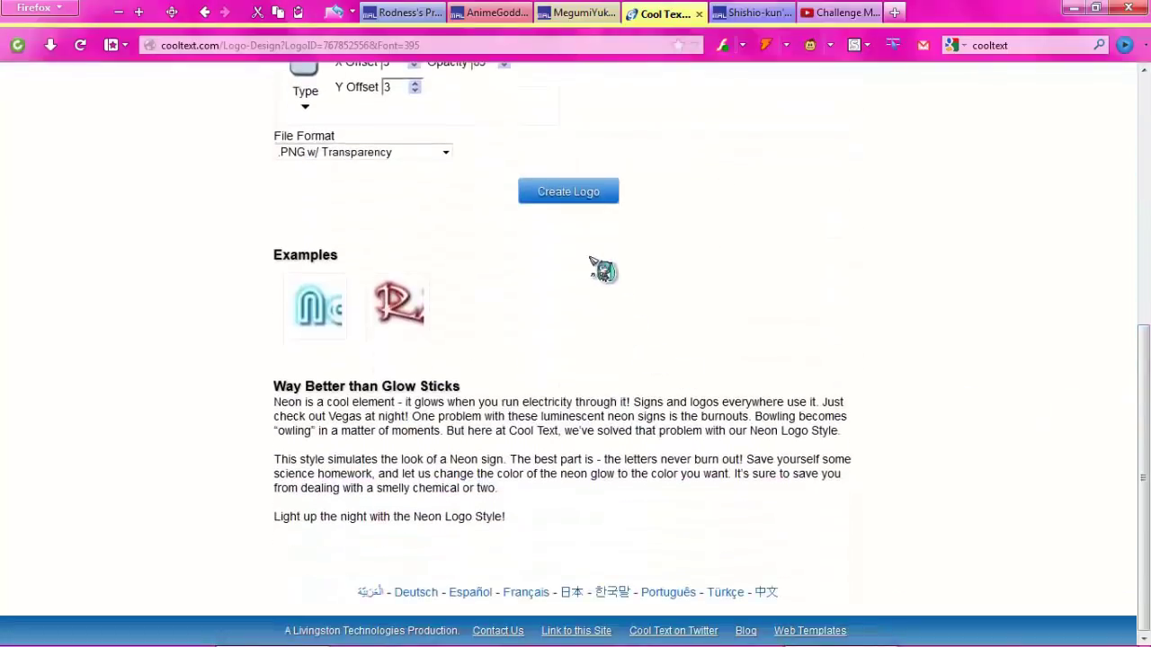
pyautogui.click(573, 194)
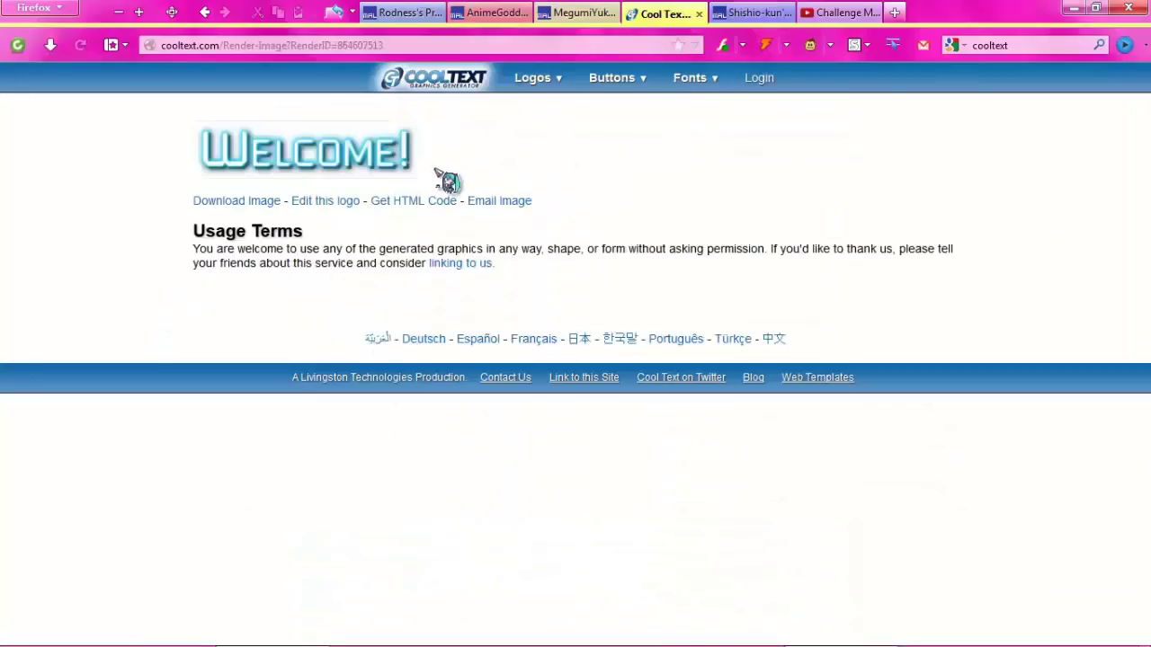
pyautogui.click(304, 149)
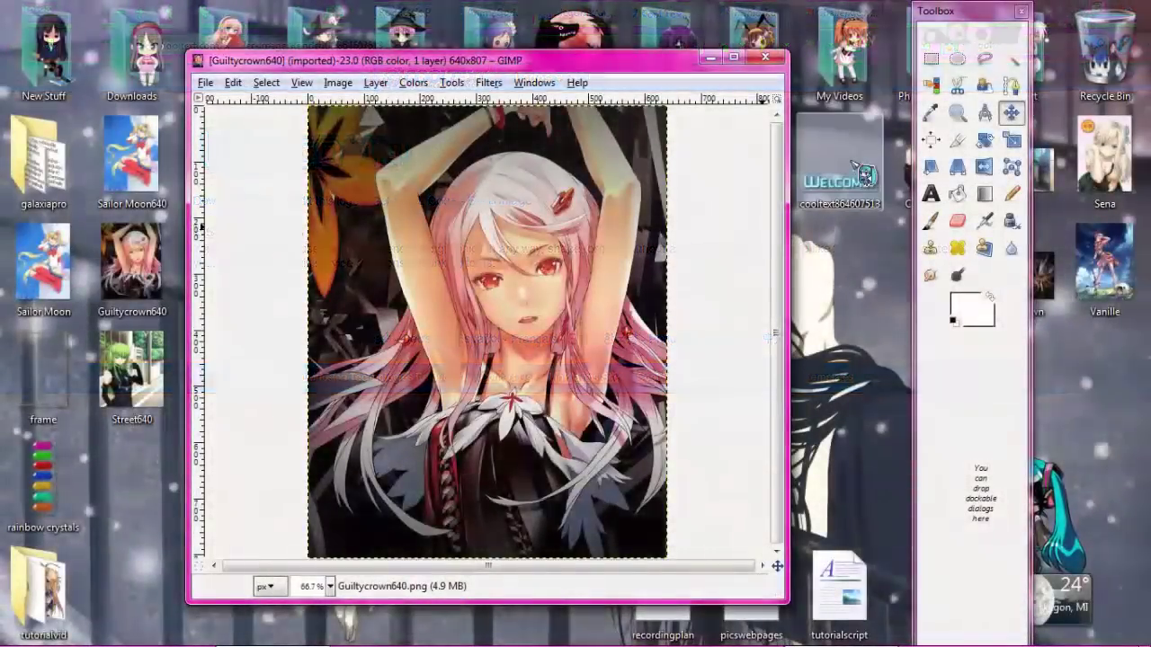
# Add the Welcome! logo from the desktop to the Guiltycrown640 image in GIMP as a layer and move it to the upper-left area
pyautogui.moveTo(855, 164); pyautogui.dragTo(408, 244)
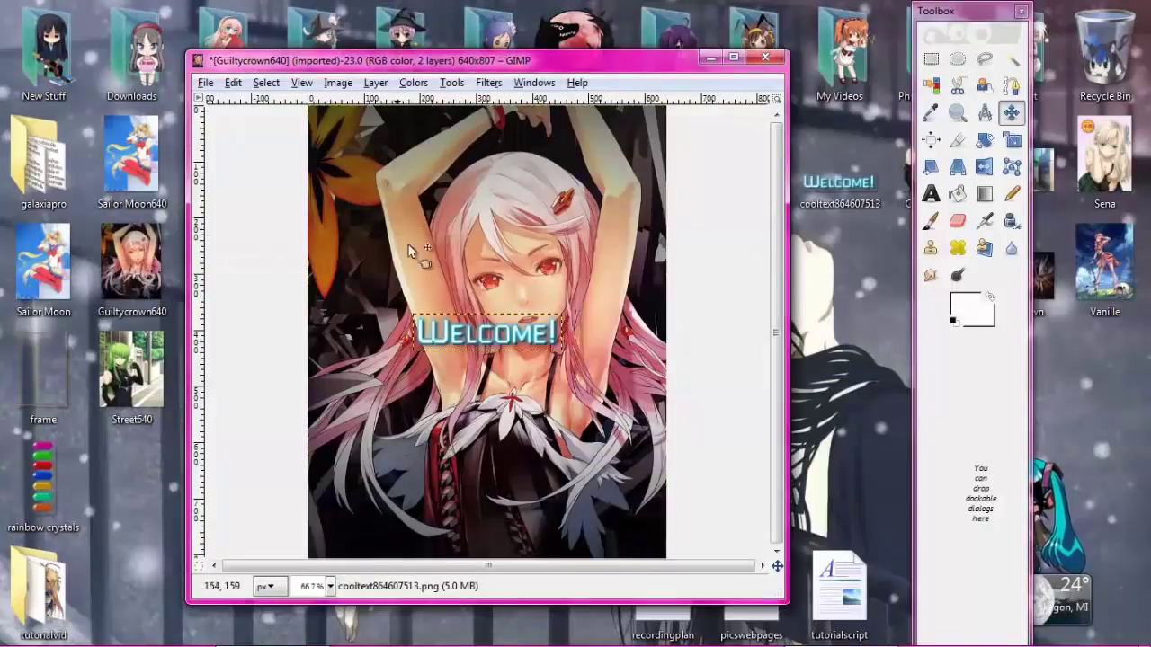
pyautogui.click(1013, 112)
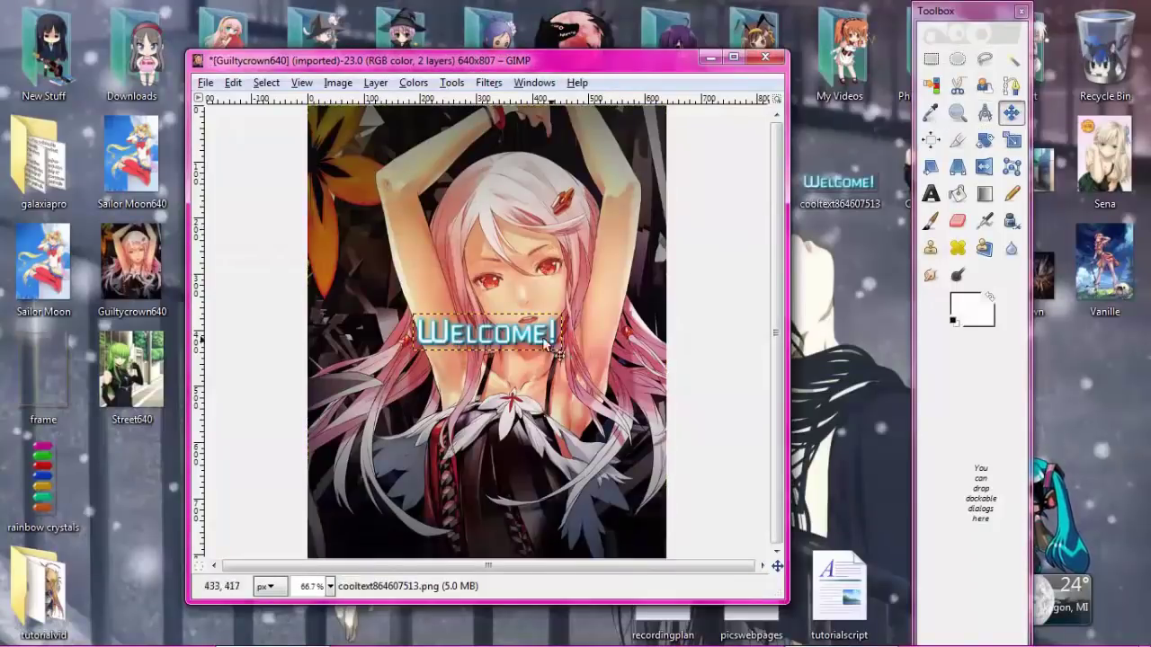
pyautogui.moveTo(530, 338); pyautogui.dragTo(423, 142)
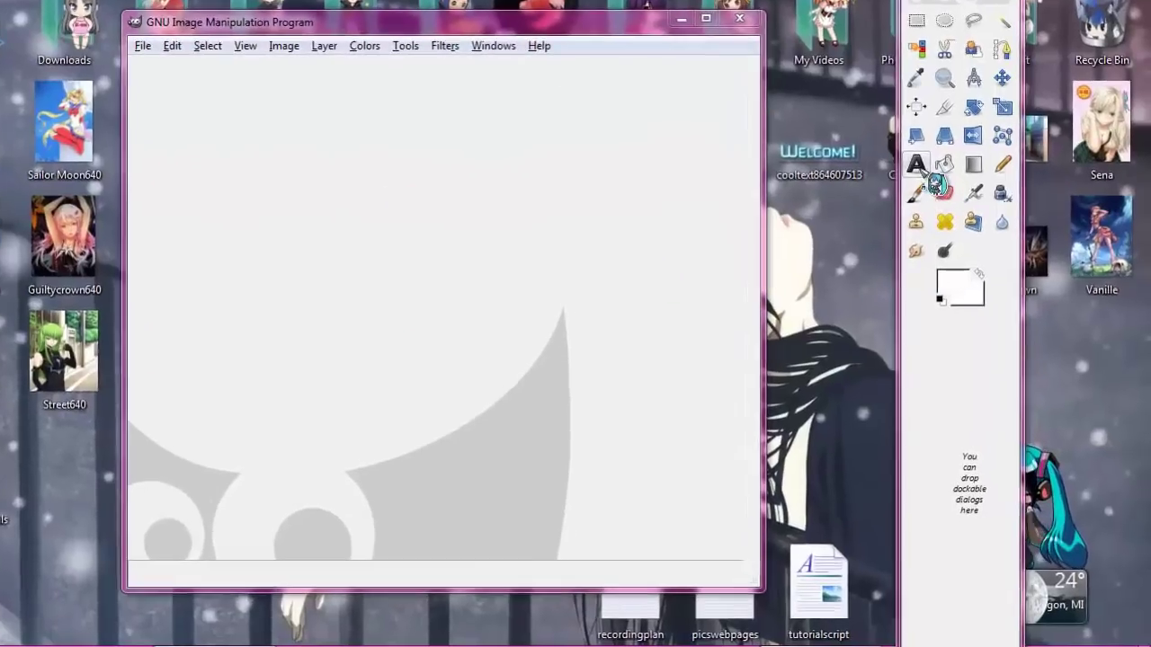
# Open Sailor Moon640 and add a text box about 322 × 502 px along its left side reading "Friend Me" and, below it, "Message"
pyautogui.moveTo(72, 113); pyautogui.dragTo(391, 237)
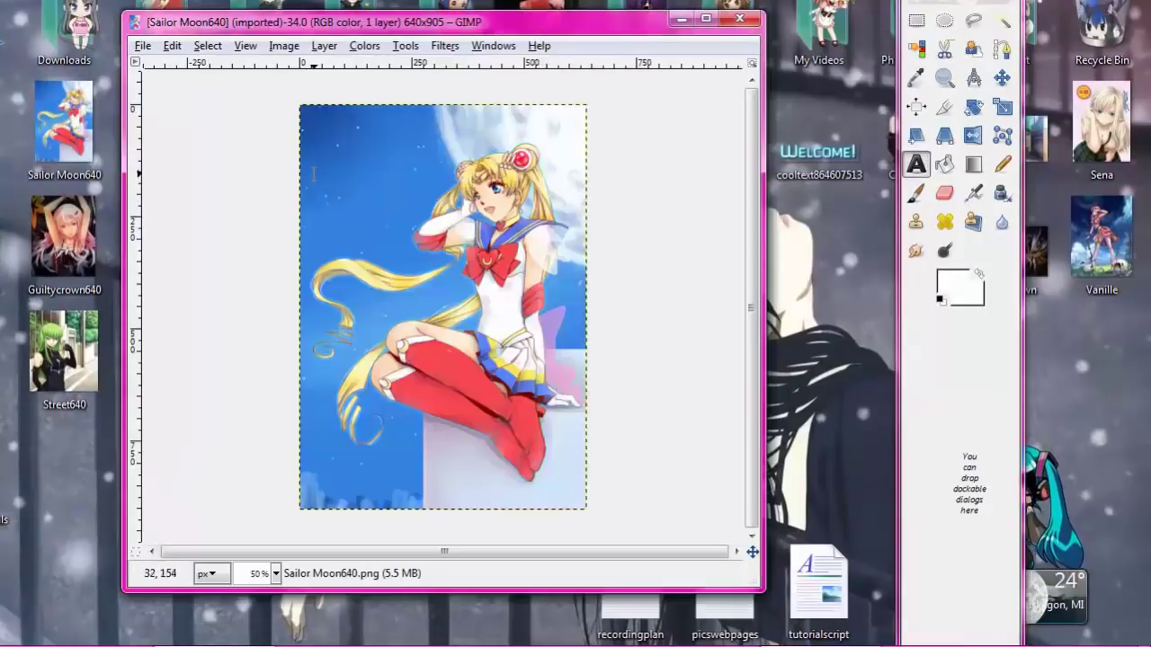
pyautogui.moveTo(306, 164); pyautogui.dragTo(450, 389)
pyautogui.write('Friend Me')
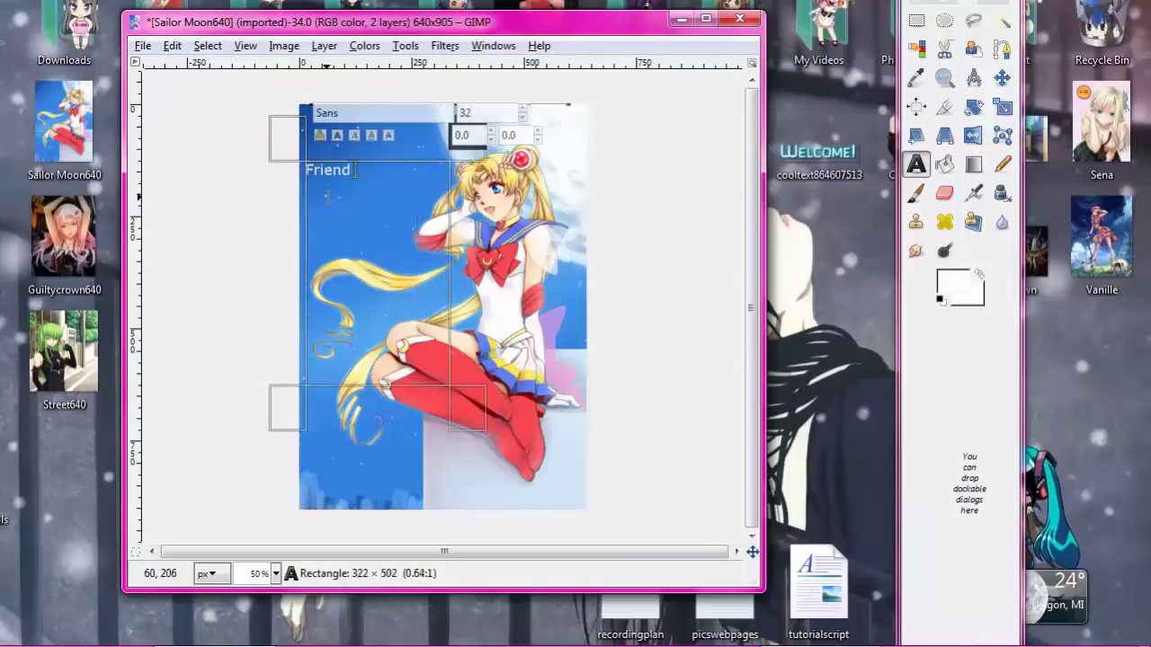
pyautogui.write('  Message')
pyautogui.click(387, 173)
pyautogui.press('Return')
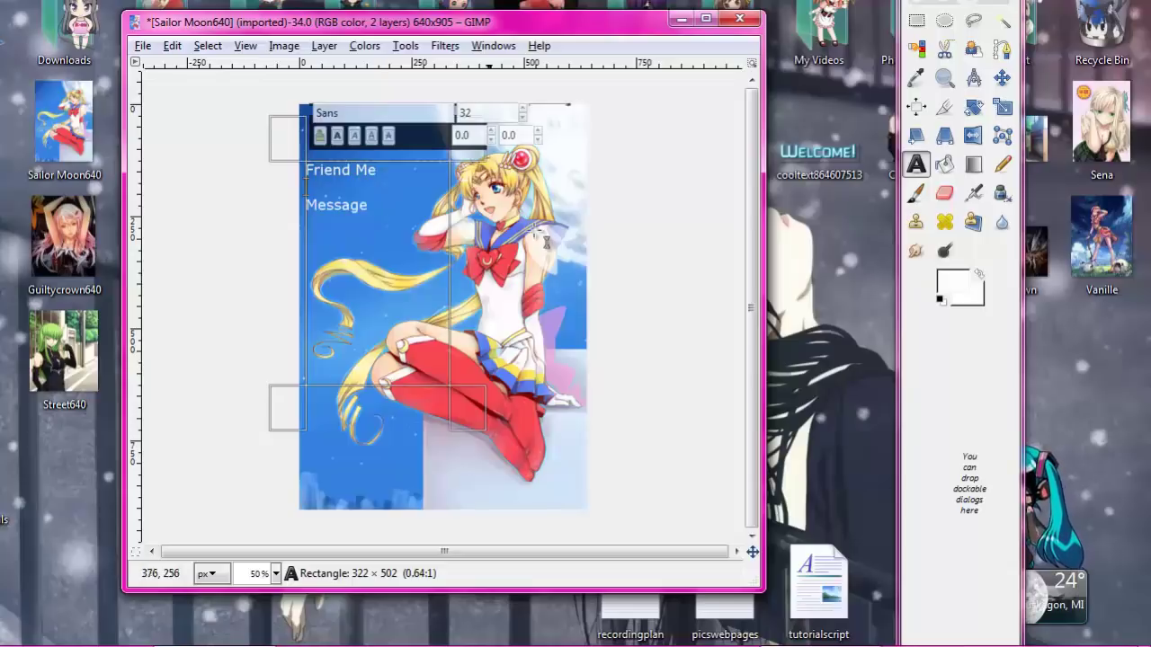
pyautogui.click(628, 236)
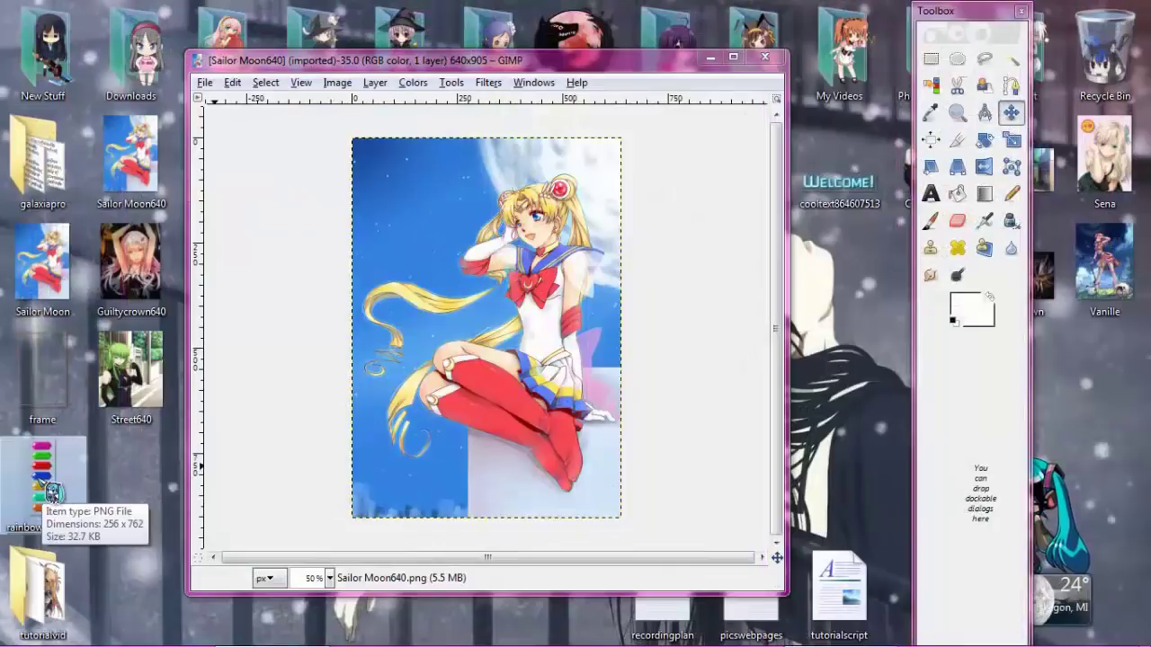
# Add the rainbow crystals image to Sailor Moon640 as a layer and move it against the image's lower-left edges
pyautogui.moveTo(38, 490); pyautogui.dragTo(400, 376)
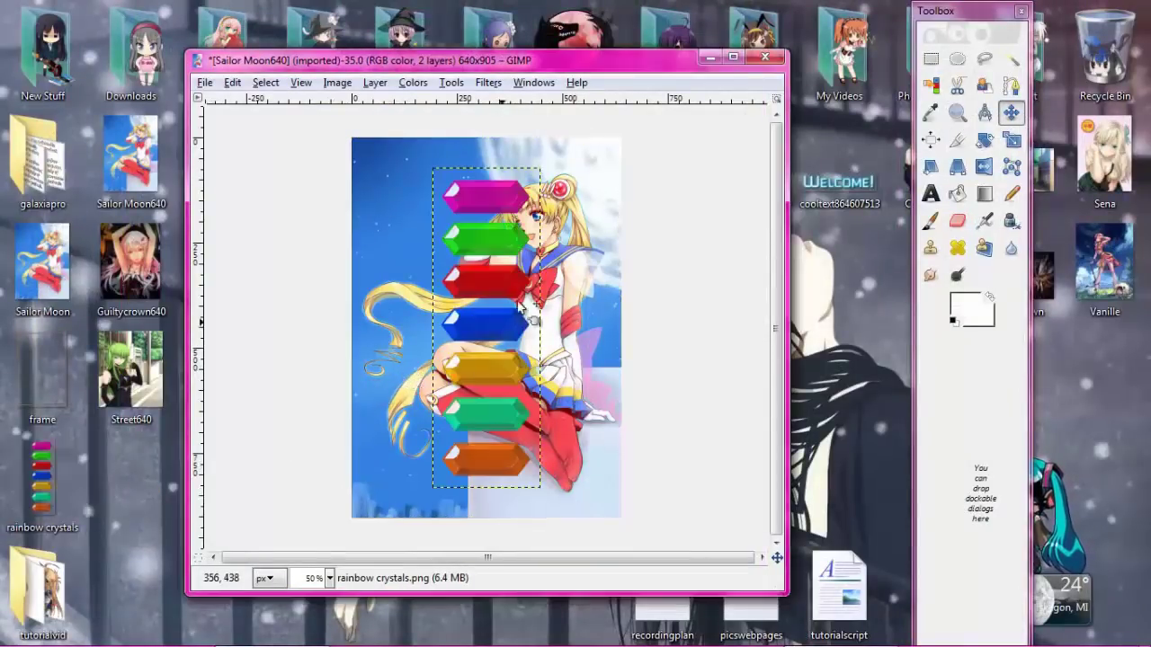
pyautogui.click(491, 320)
pyautogui.moveTo(491, 320); pyautogui.dragTo(410, 350)
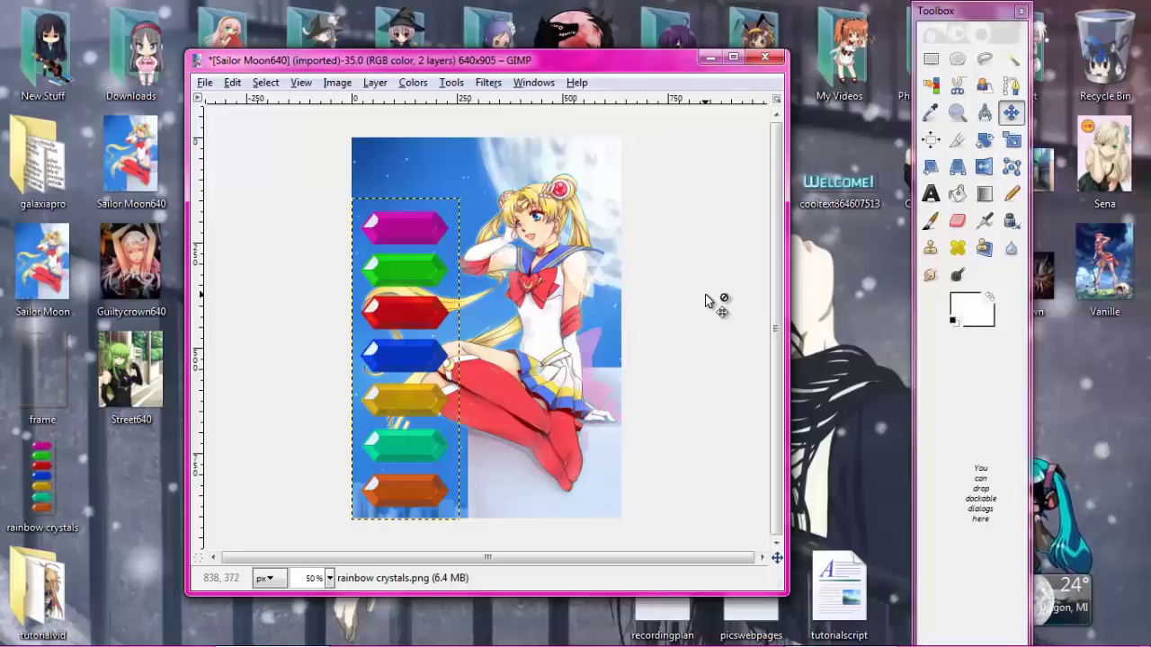
# Switch to Firefox and examine how the crystal buttons are labelled and arranged on the finished MyAnimeList profile
pyautogui.click(584, 562)
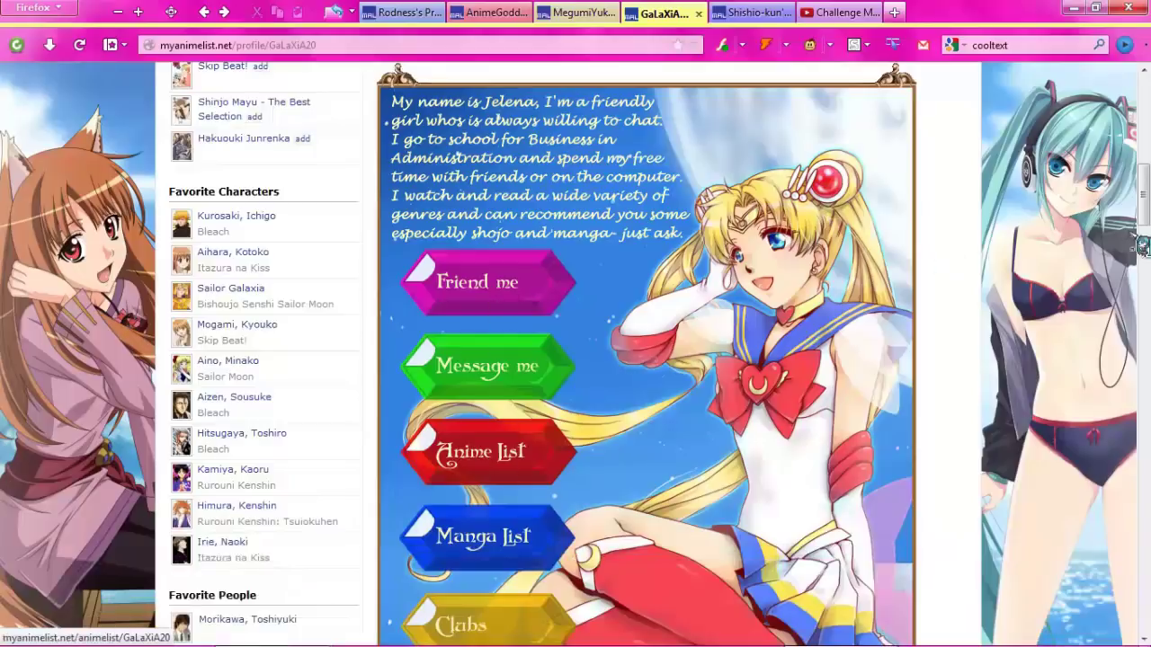
pyautogui.scroll(-3, 1142, 245)
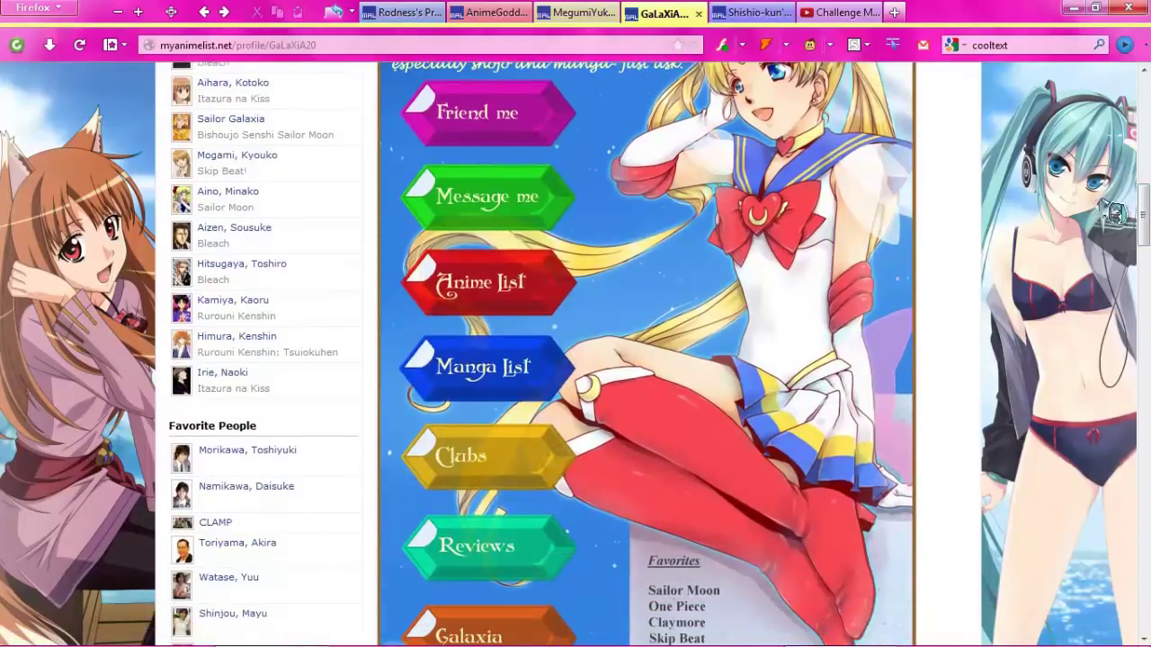
pyautogui.click(1079, 13)
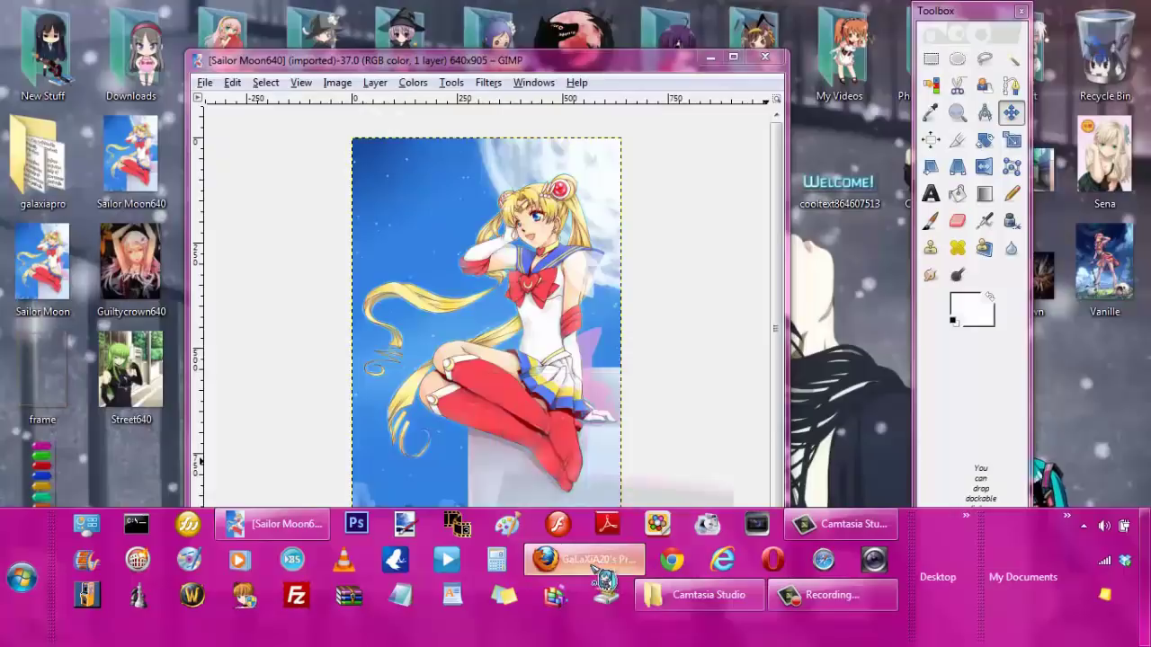
# Switch to Firefox again, rerun the "cooltext" search and open the Cool Text homepage
pyautogui.click(598, 568)
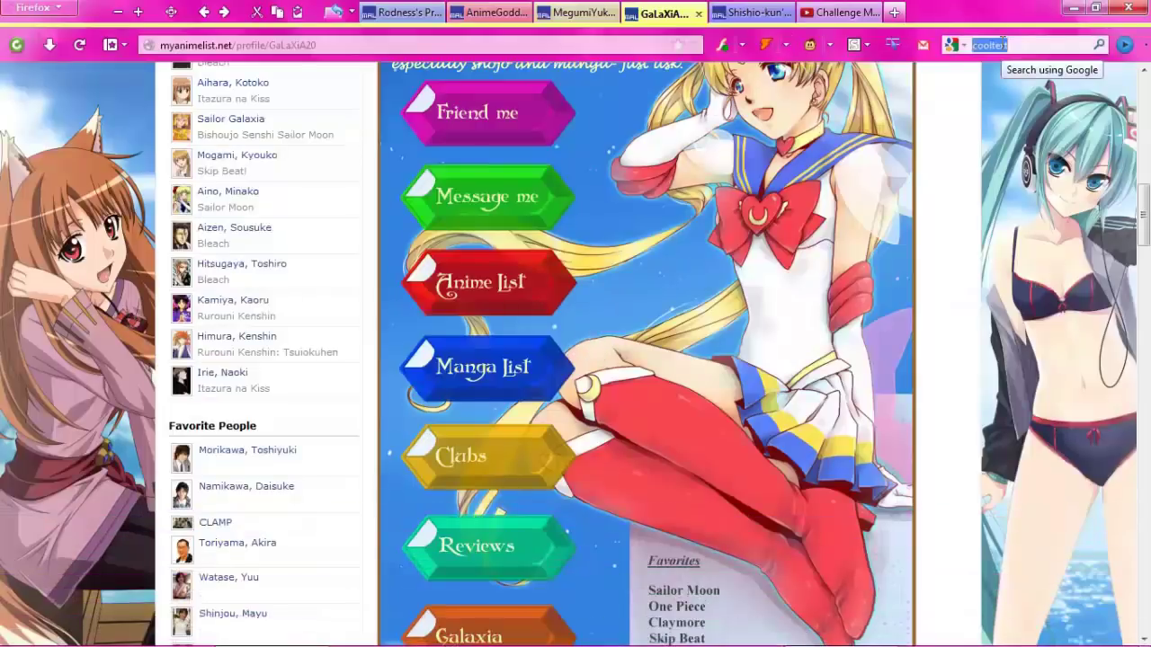
pyautogui.press('Return')
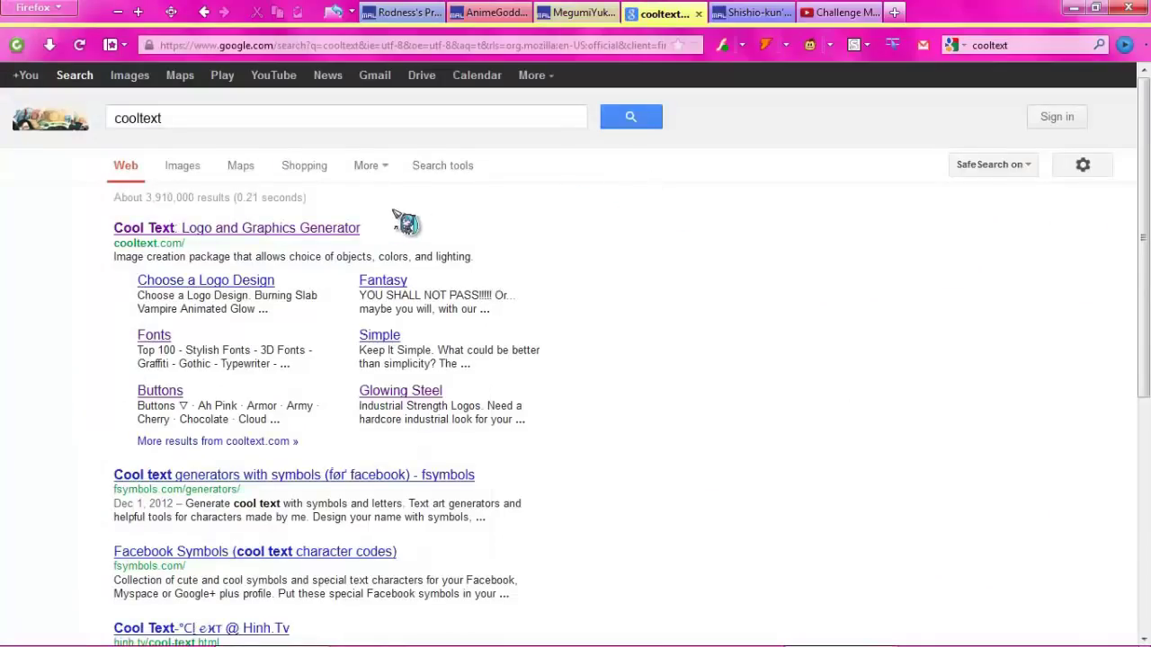
pyautogui.click(320, 228)
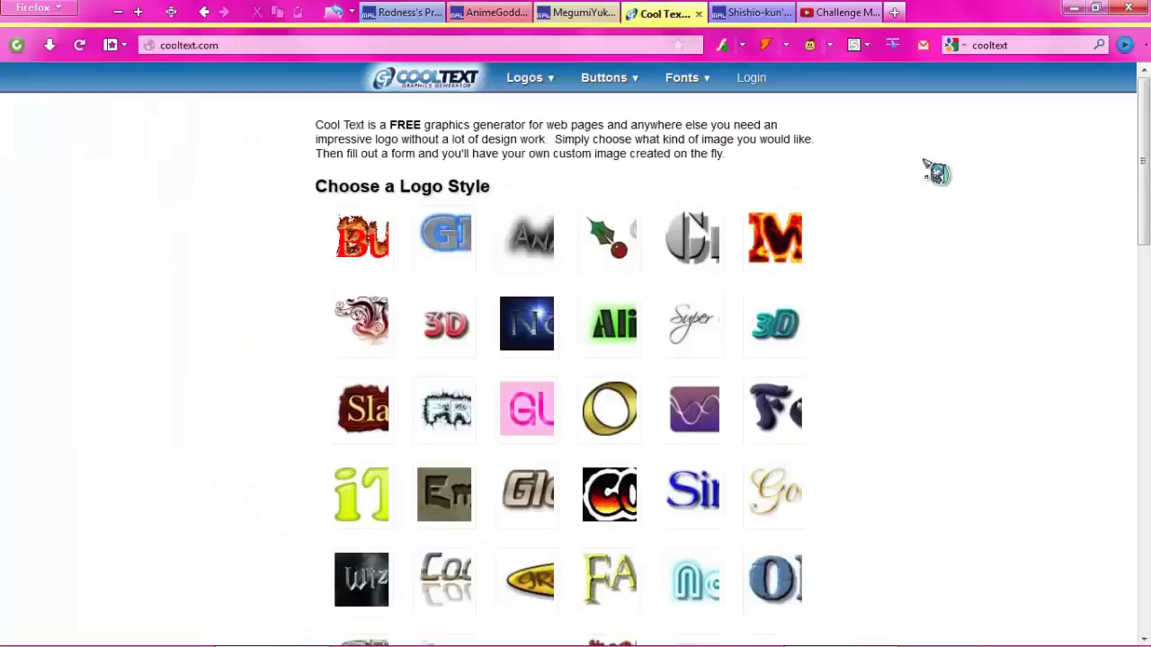
# Choose the Ah Pink button design and set its text to "Friend Request" at text size 30
pyautogui.click(614, 79)
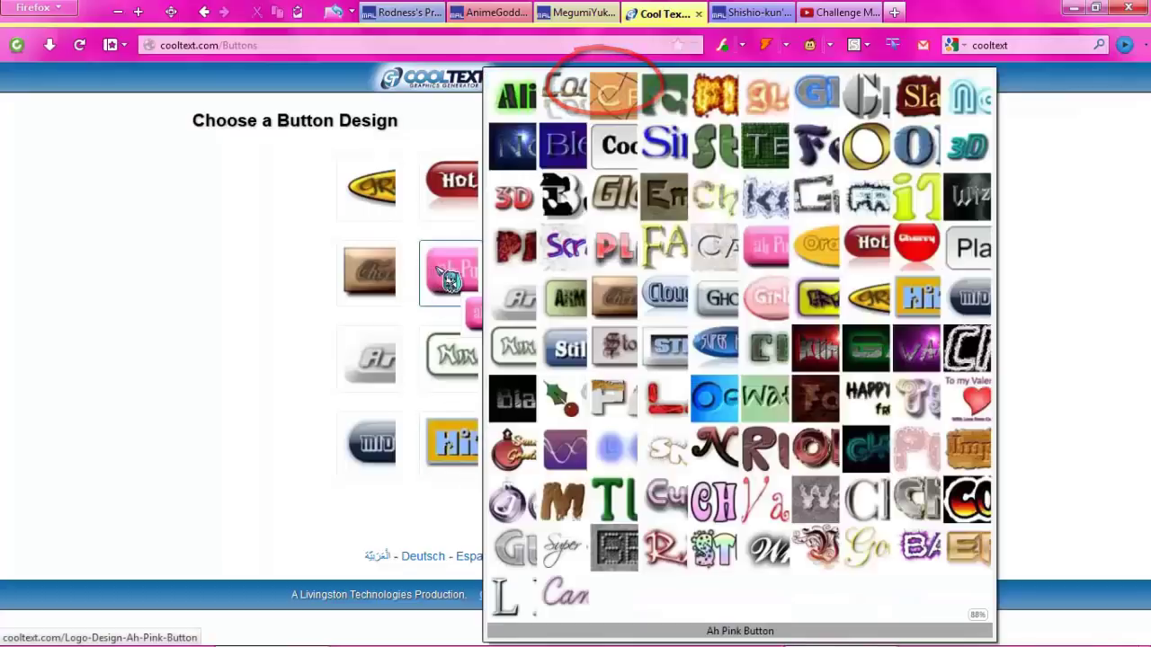
pyautogui.click(449, 281)
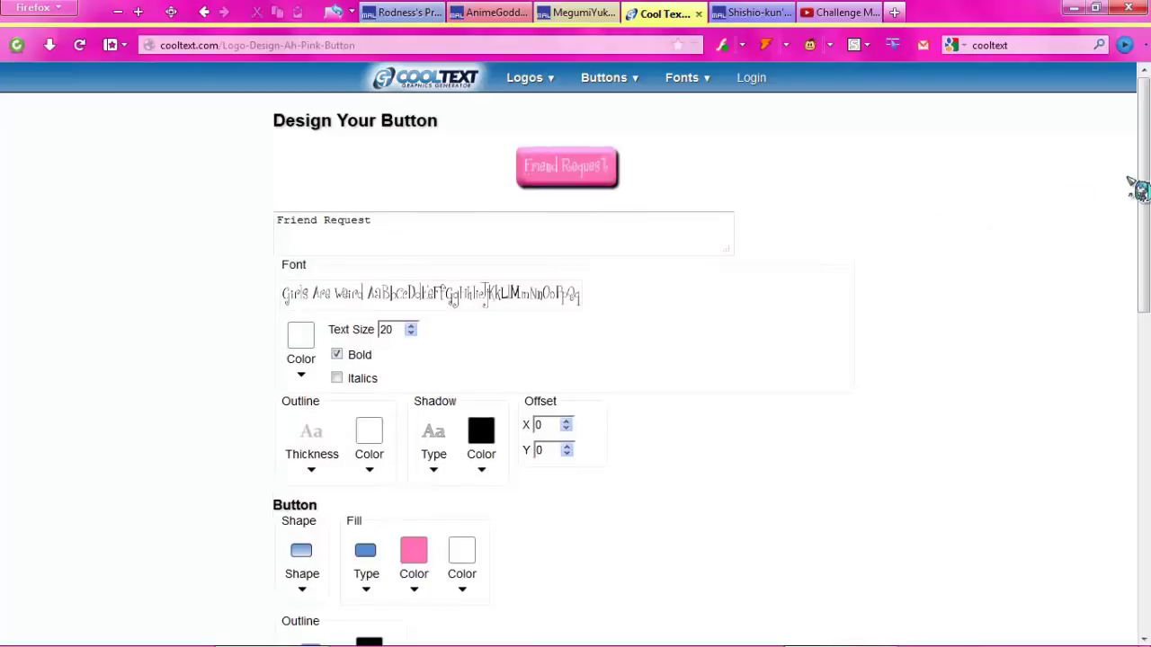
pyautogui.scroll(-1, 1144, 202)
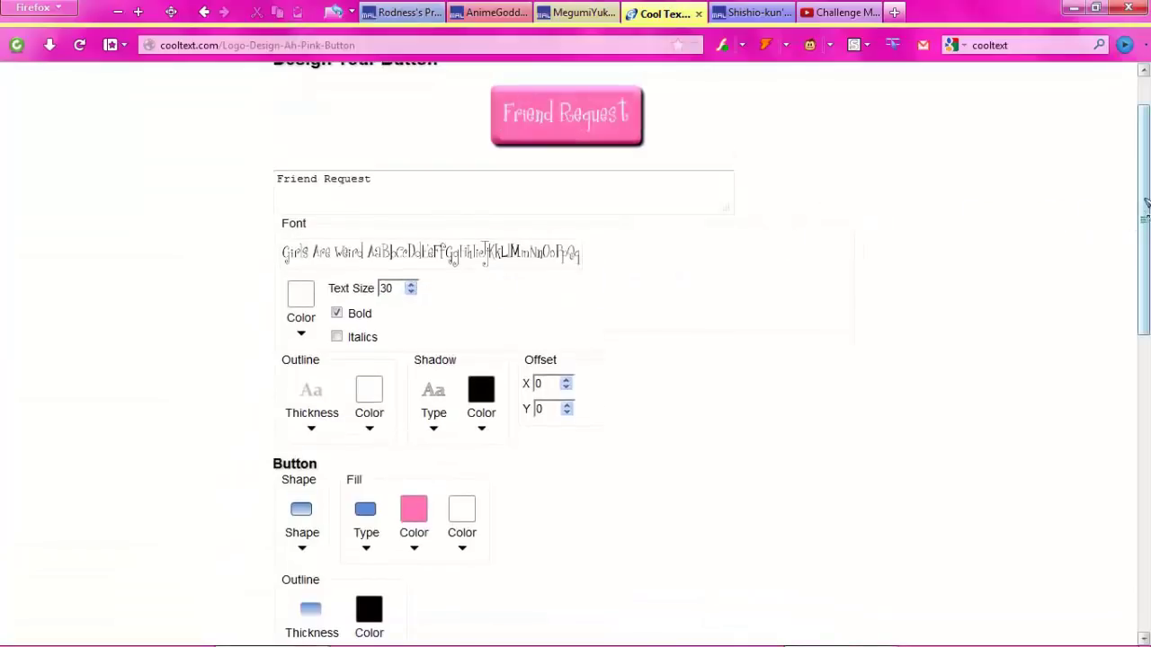
# Create the pink "Friend Request" button with automatic width and height and download its normal-state image
pyautogui.scroll(1, 1144, 187)
pyautogui.moveTo(1144, 187)
pyautogui.mouseDown()
pyautogui.moveTo(1144, 293)
pyautogui.moveTo(1144, 206)
pyautogui.mouseUp()
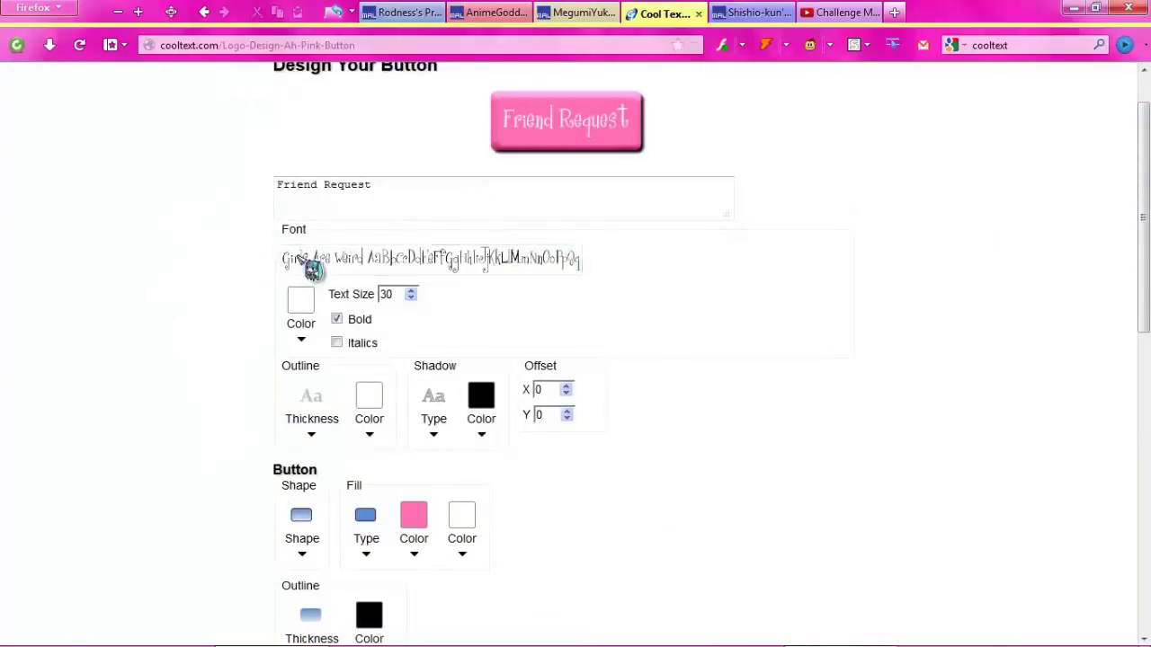
pyautogui.moveTo(1145, 187); pyautogui.dragTo(1144, 334)
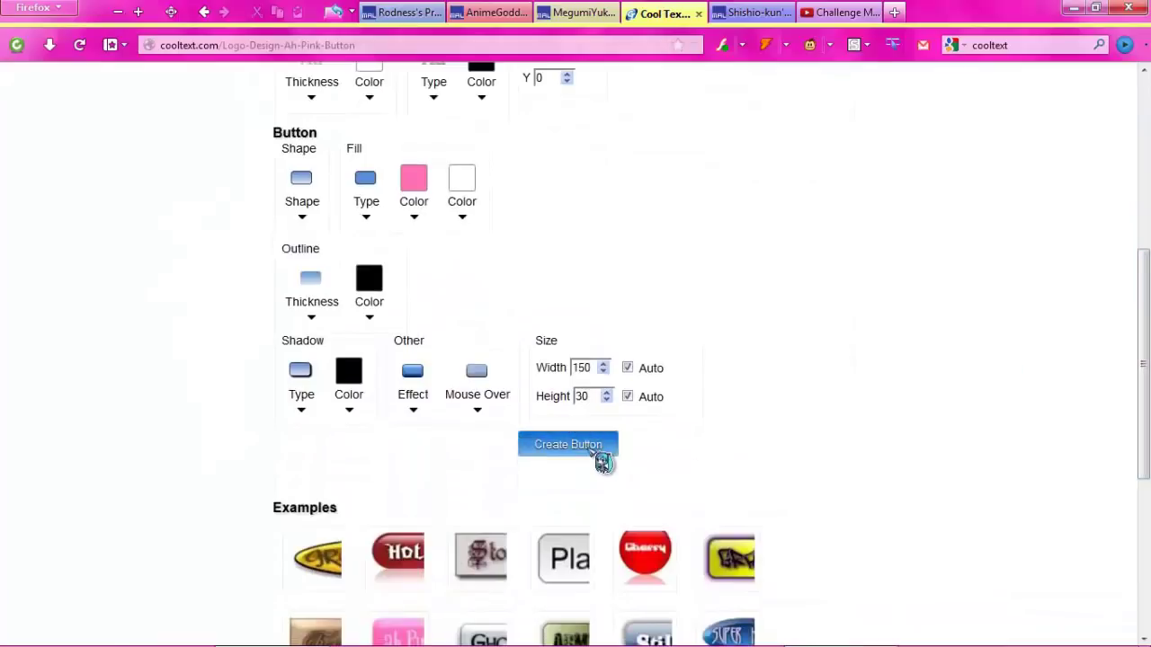
pyautogui.click(587, 452)
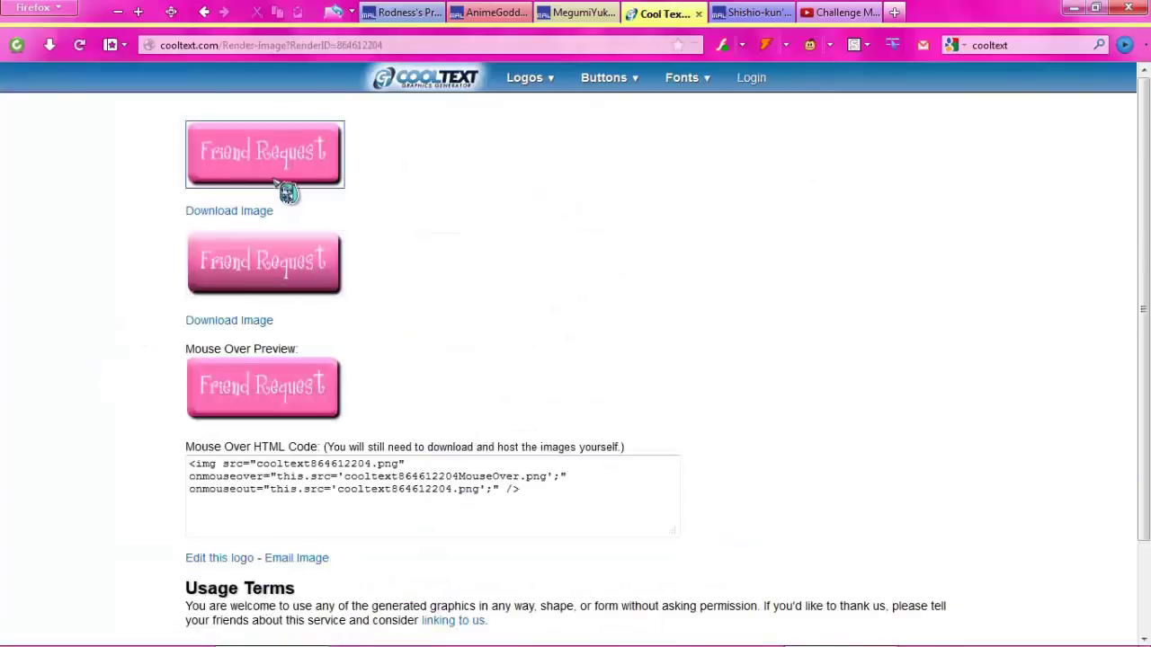
pyautogui.click(268, 322)
pyautogui.click(263, 171)
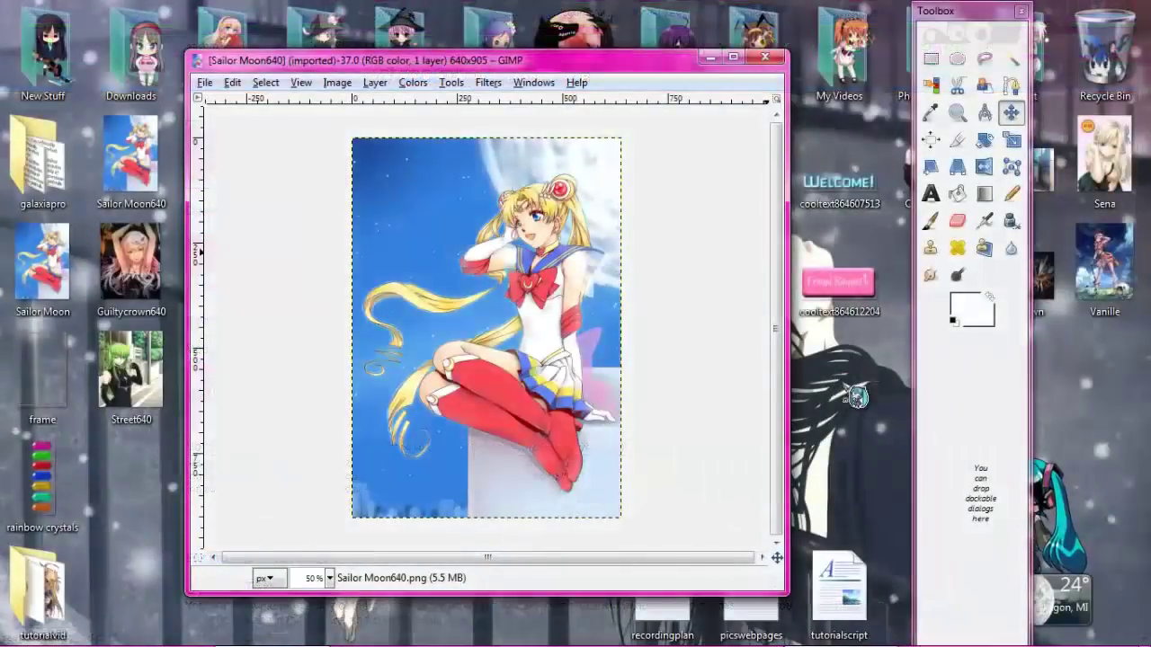
# Switch to GIMP, add the Friend Request button to Sailor Moon640 as a layer and move it to the image's upper-left area
pyautogui.moveTo(850, 279); pyautogui.dragTo(414, 230)
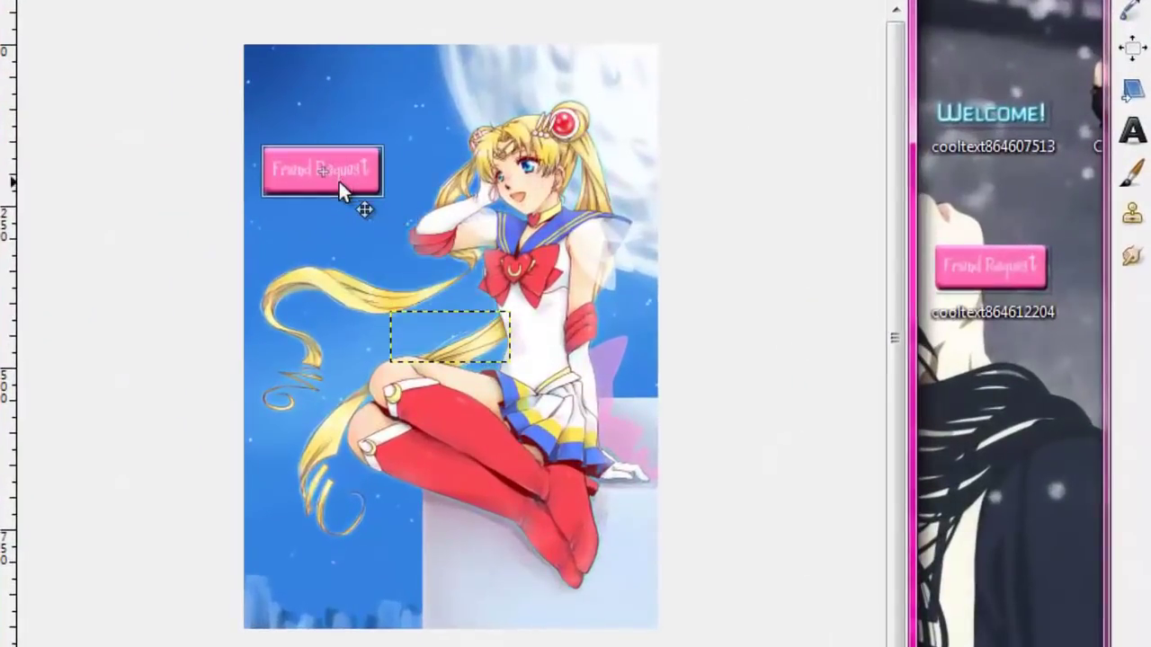
pyautogui.moveTo(338, 180); pyautogui.dragTo(340, 163)
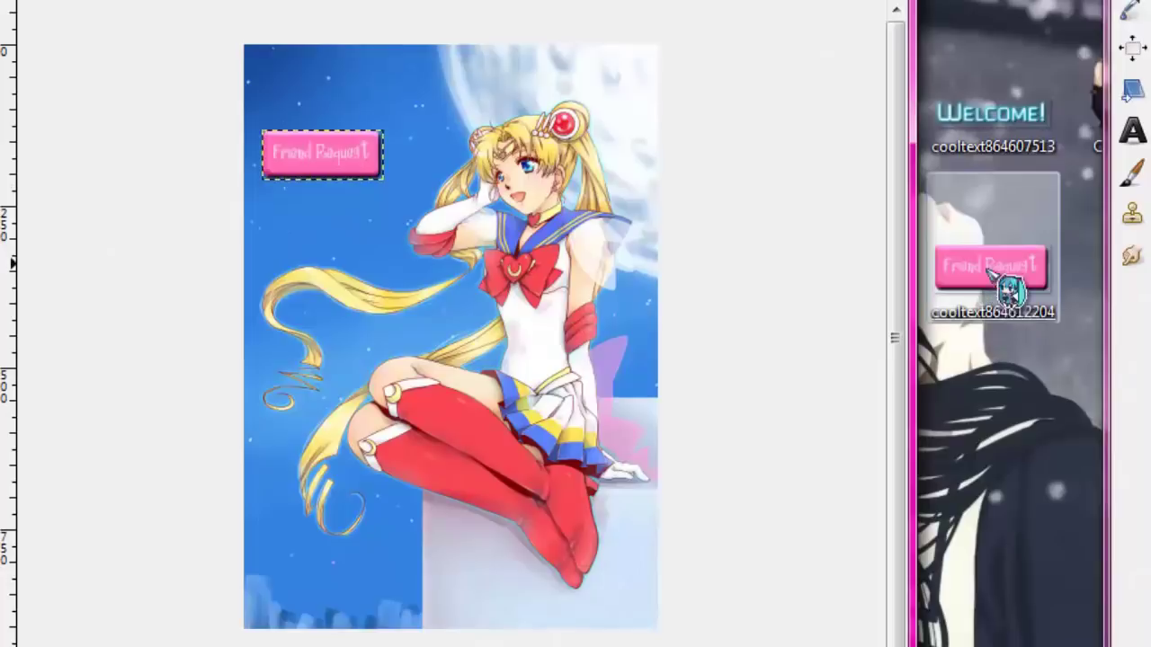
pyautogui.moveTo(1014, 288); pyautogui.dragTo(959, 311)
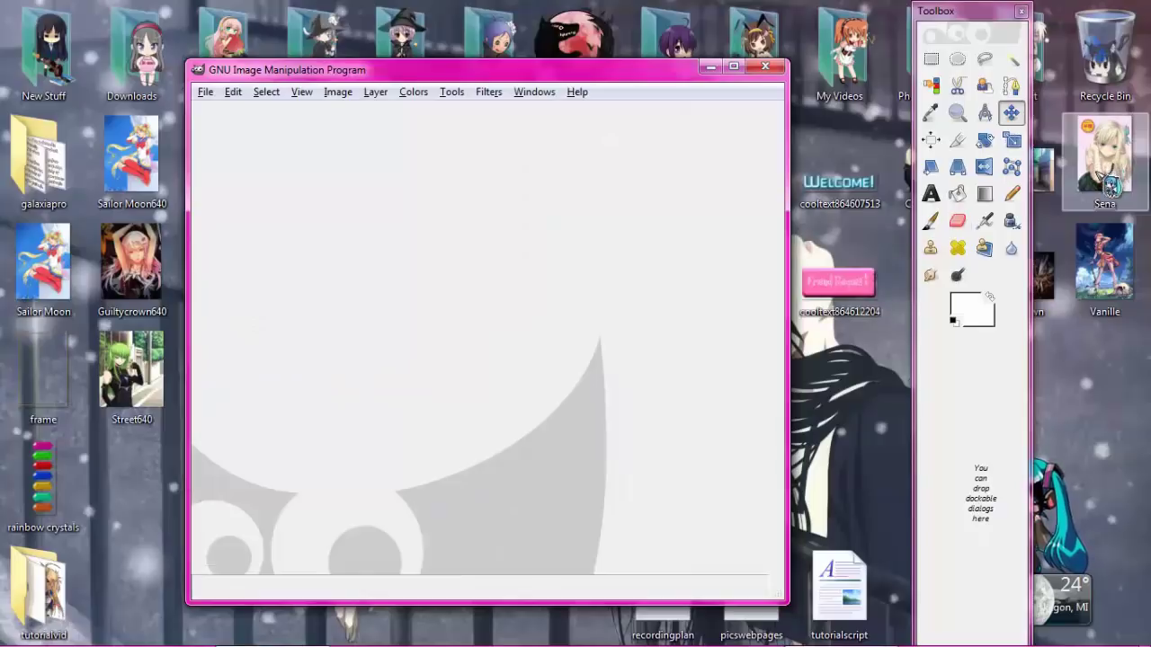
# Open the Sena image in GIMP and crop it around the girl's face to about 348 × 285 px
pyautogui.moveTo(1110, 176); pyautogui.dragTo(681, 217)
pyautogui.moveTo(546, 274); pyautogui.dragTo(545, 272)
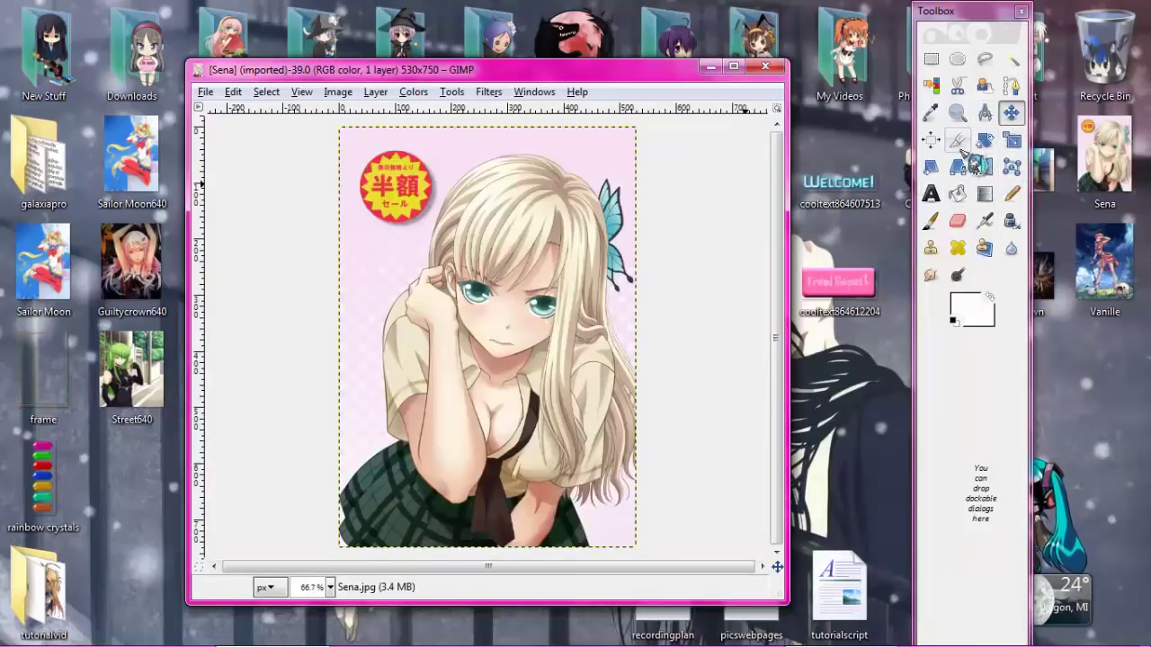
pyautogui.click(958, 141)
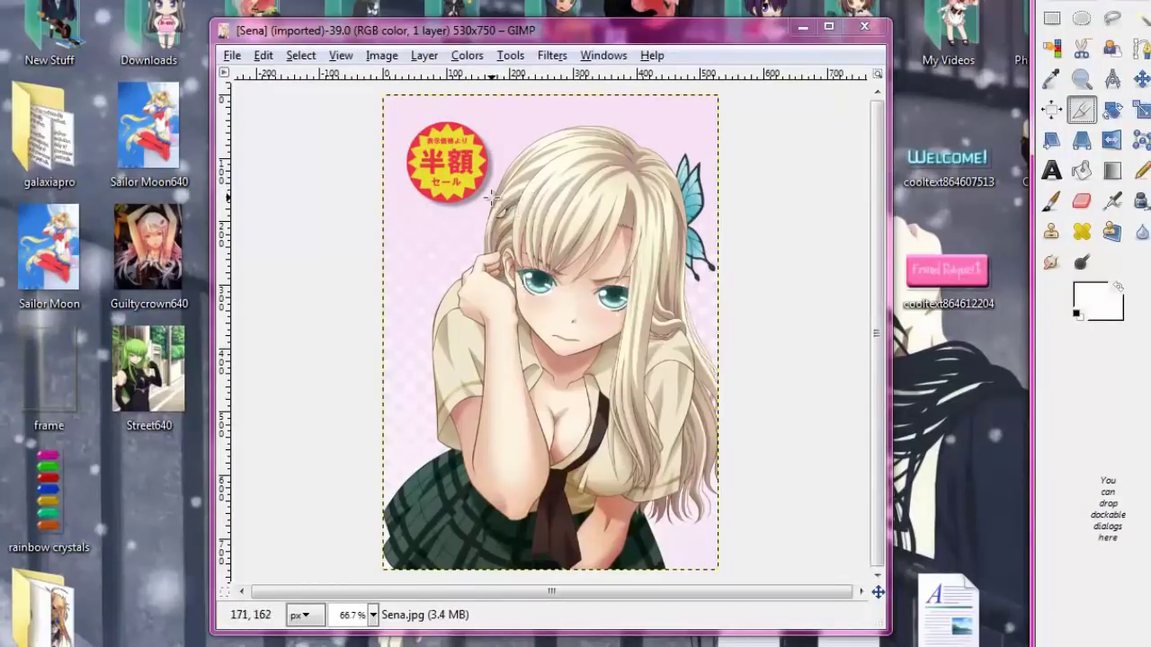
pyautogui.moveTo(492, 197); pyautogui.dragTo(715, 382)
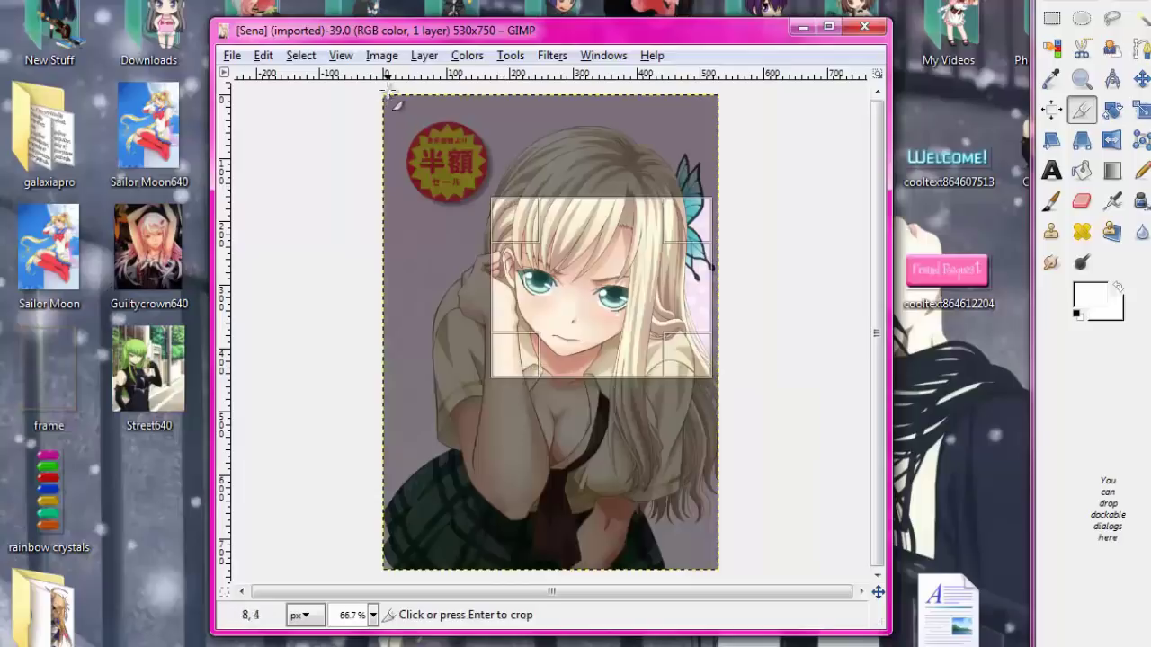
pyautogui.click(382, 56)
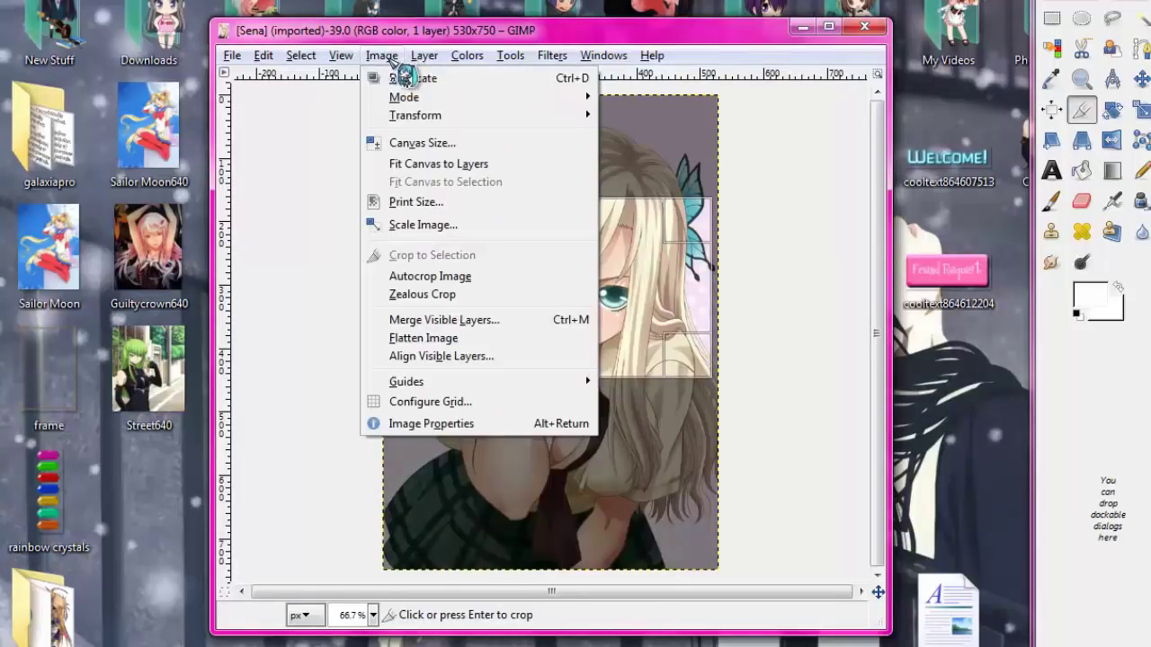
pyautogui.click(634, 253)
pyautogui.click(634, 253)
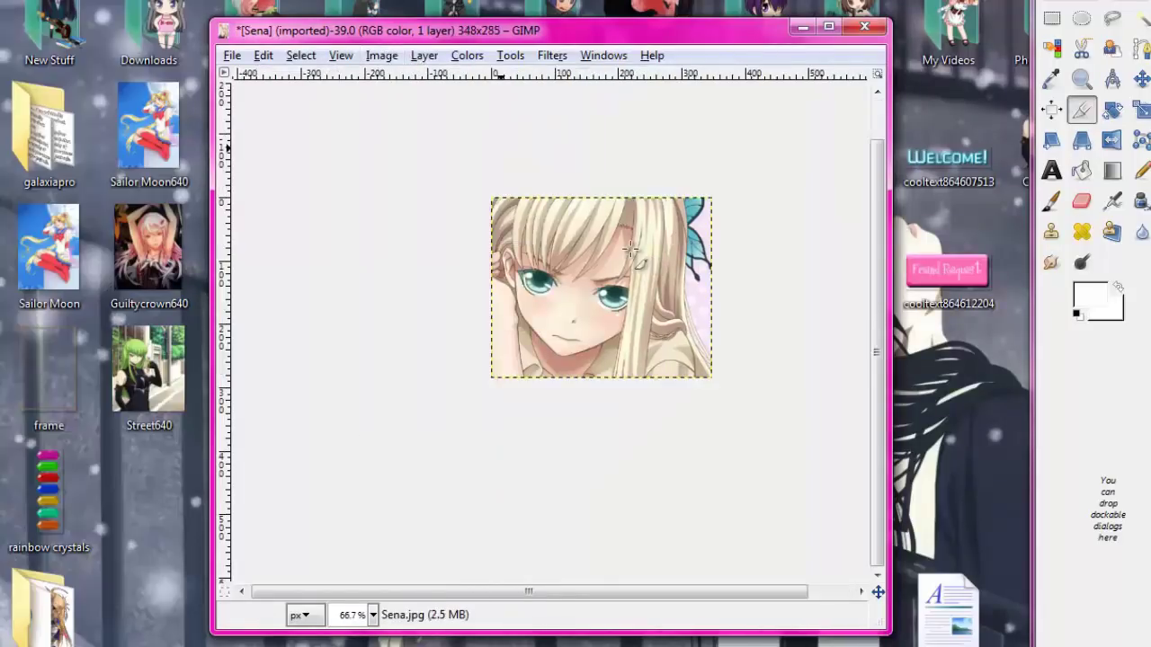
# Scale the cropped face image to 150 px wide with proportions kept and display it at 100%
pyautogui.click(385, 56)
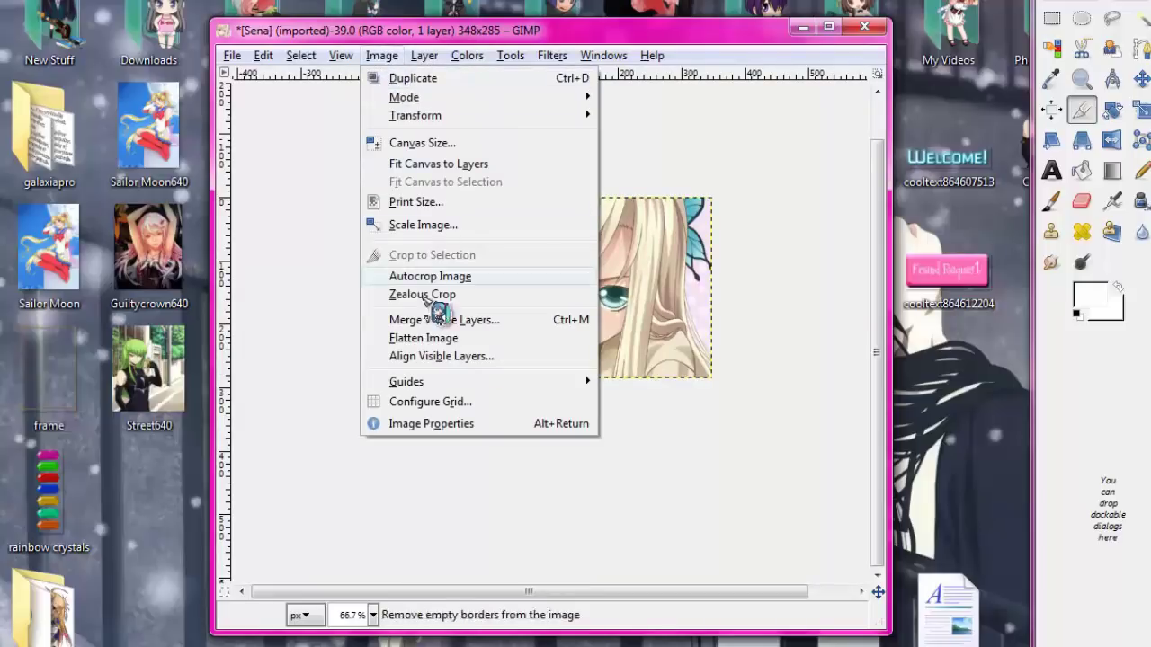
pyautogui.click(422, 226)
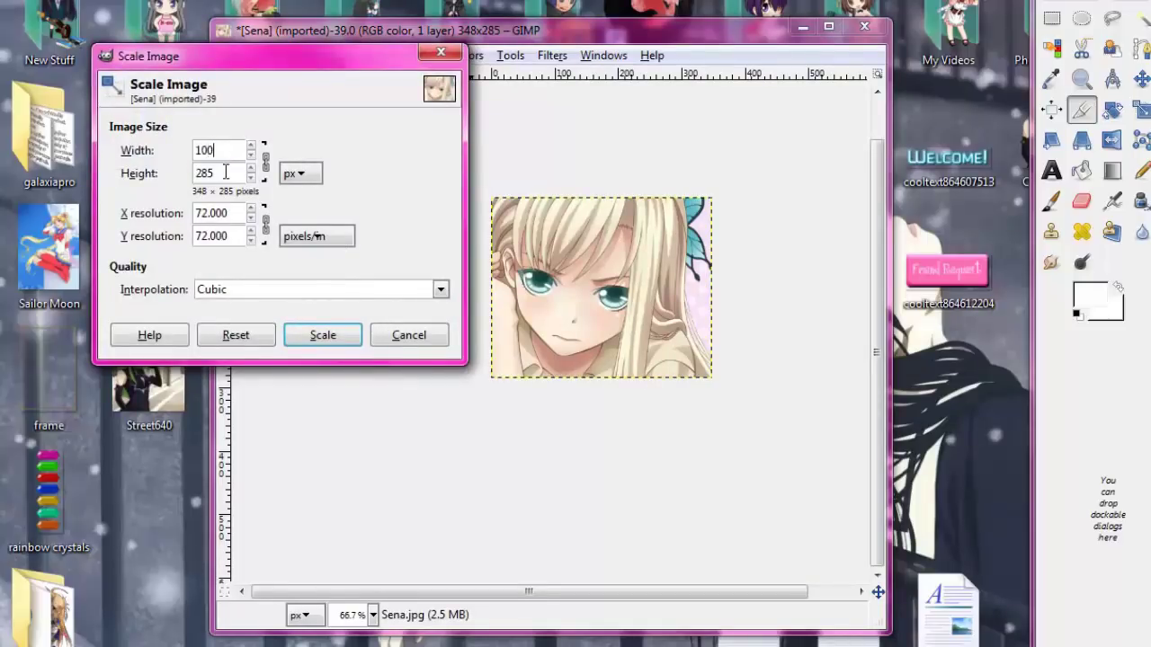
pyautogui.click(300, 174)
pyautogui.click(399, 147)
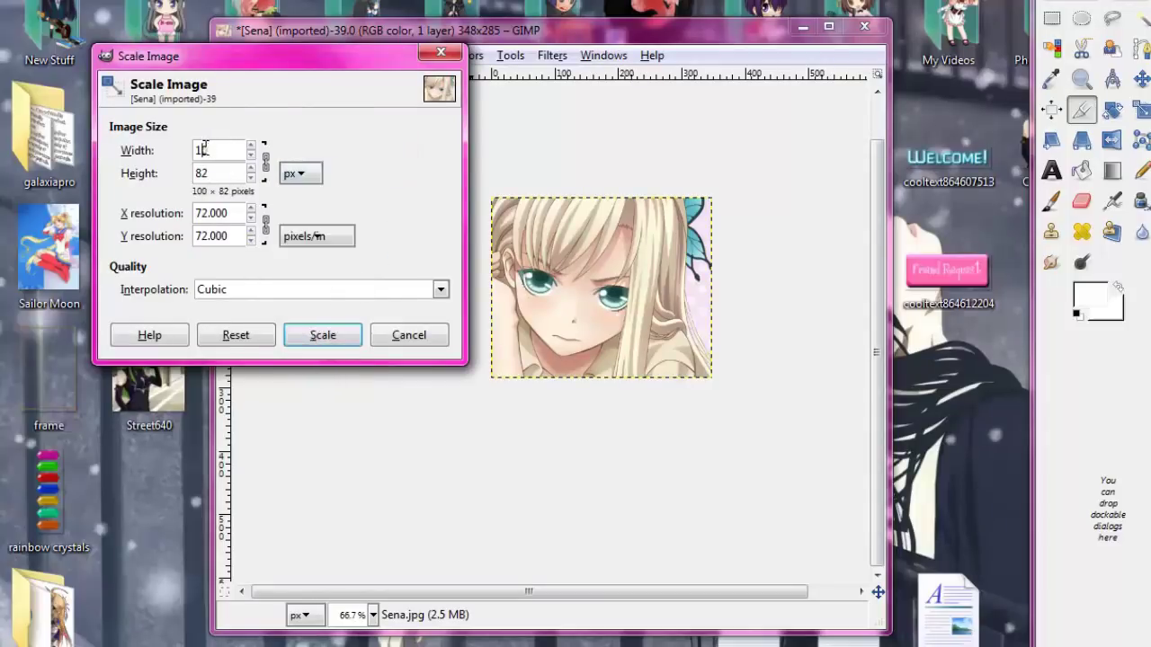
pyautogui.click(310, 334)
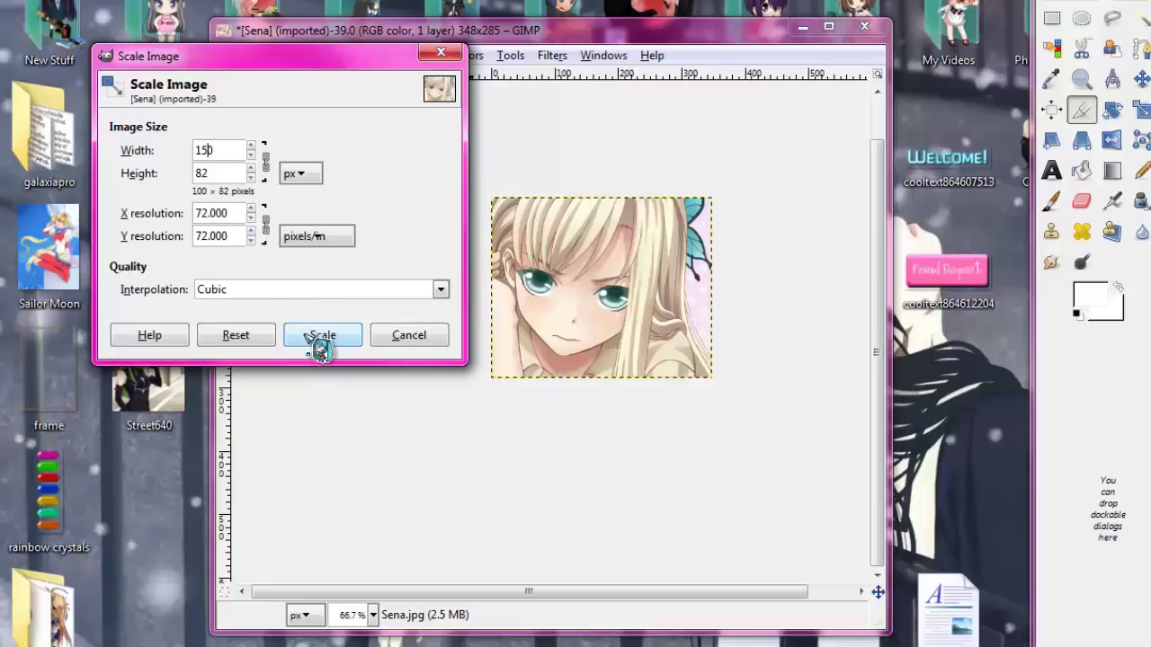
pyautogui.click(373, 615)
pyautogui.click(359, 489)
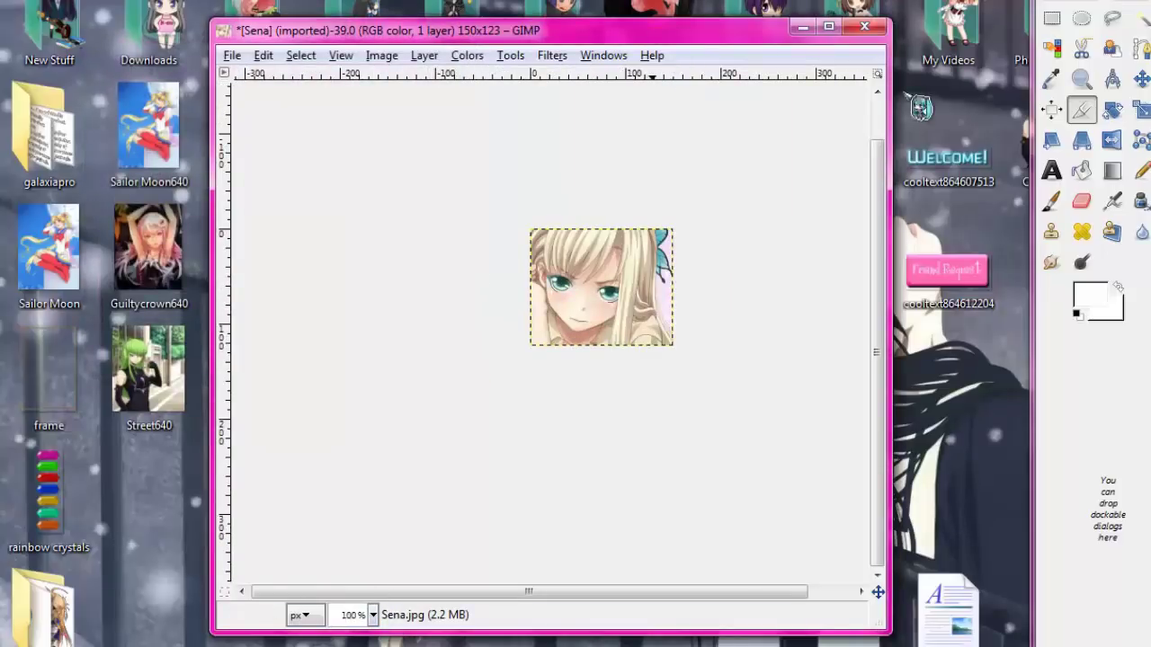
# Export the face image to the Desktop as Senabutton.png with the default PNG options, then close it without saving
pyautogui.click(234, 56)
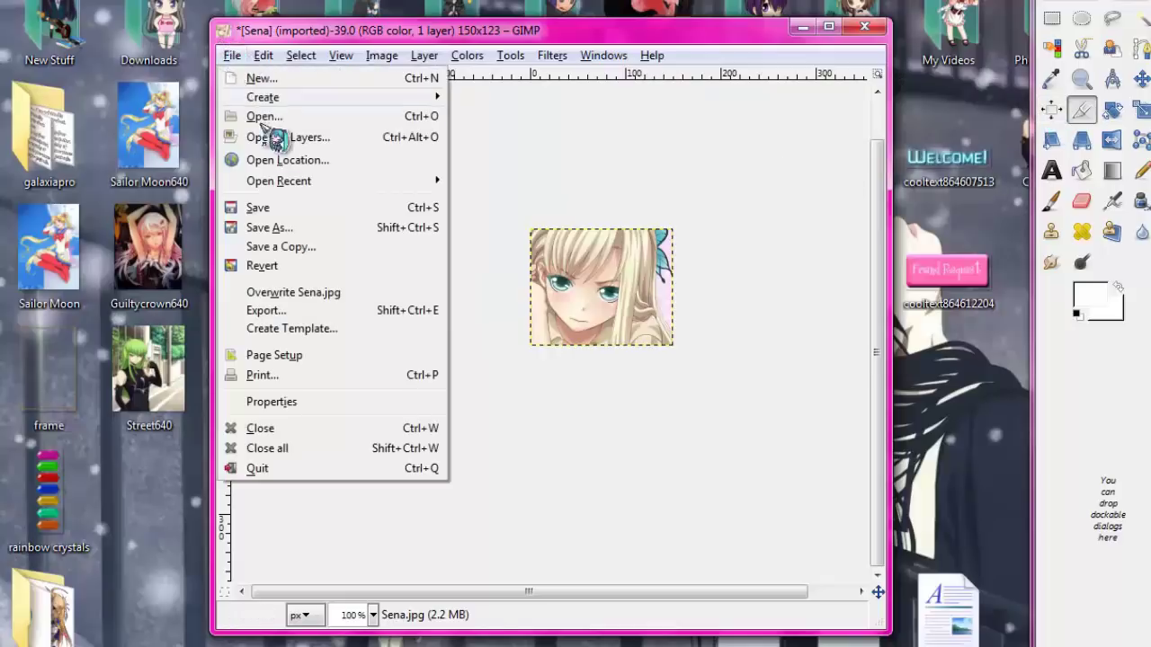
pyautogui.click(290, 312)
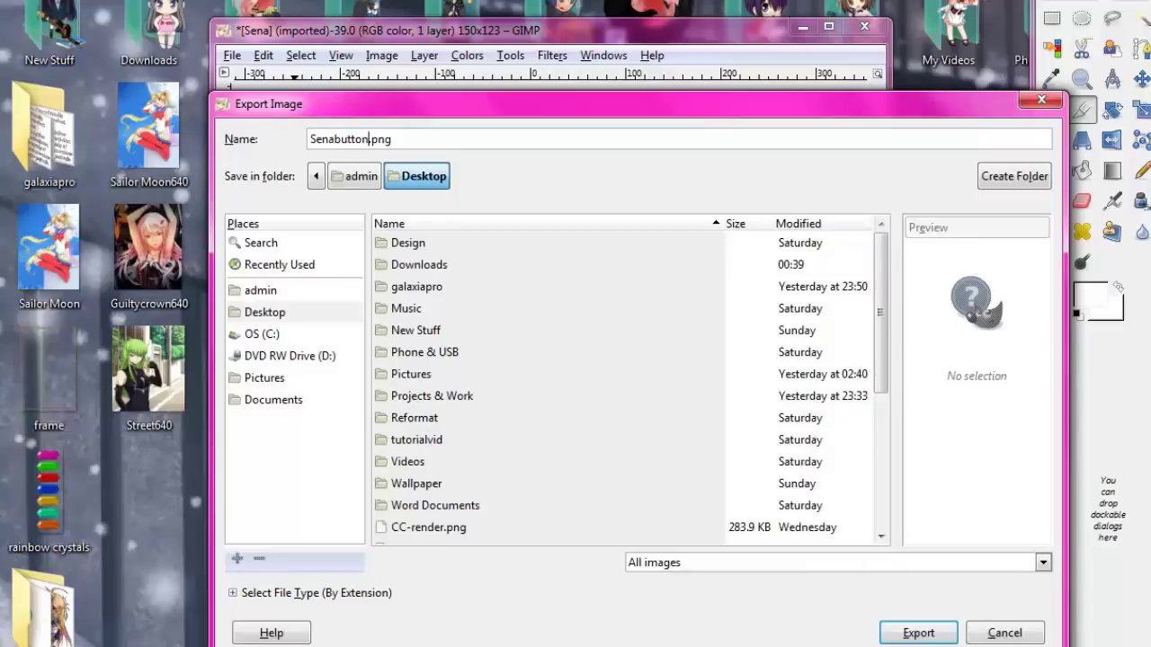
pyautogui.click(918, 633)
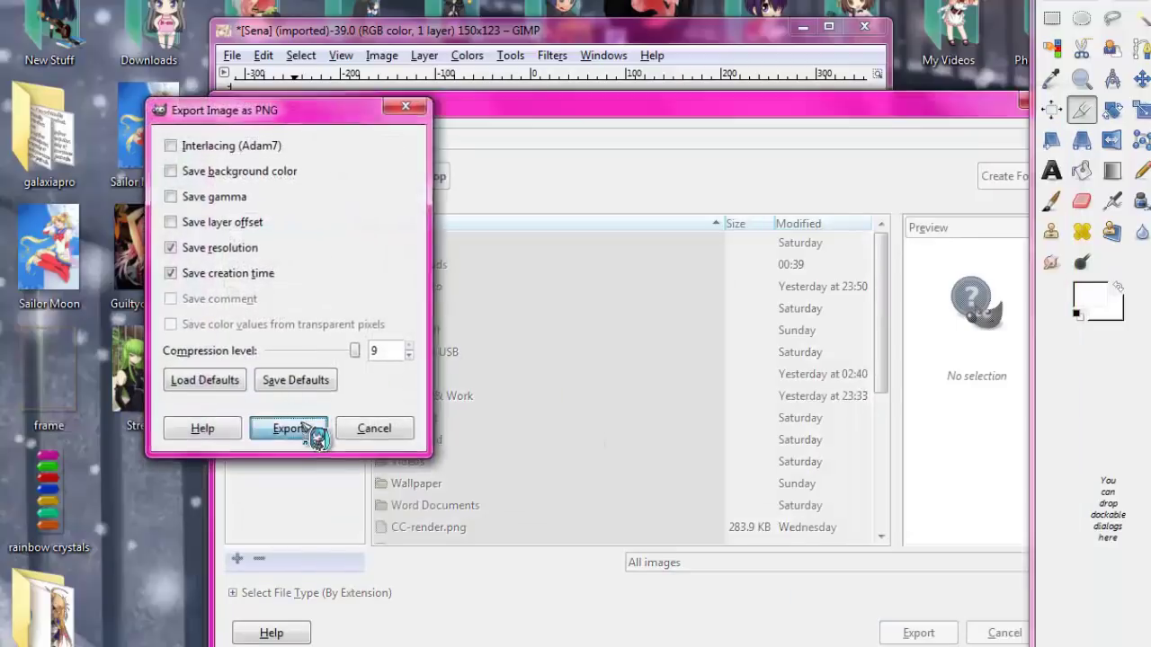
pyautogui.click(304, 424)
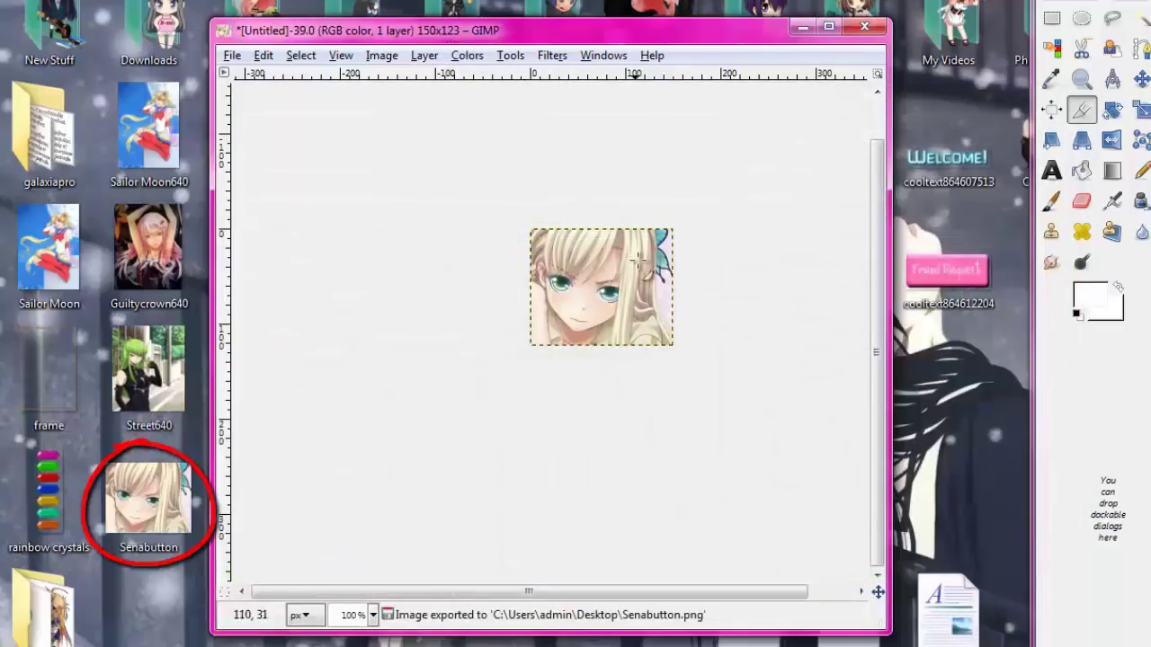
pyautogui.click(864, 26)
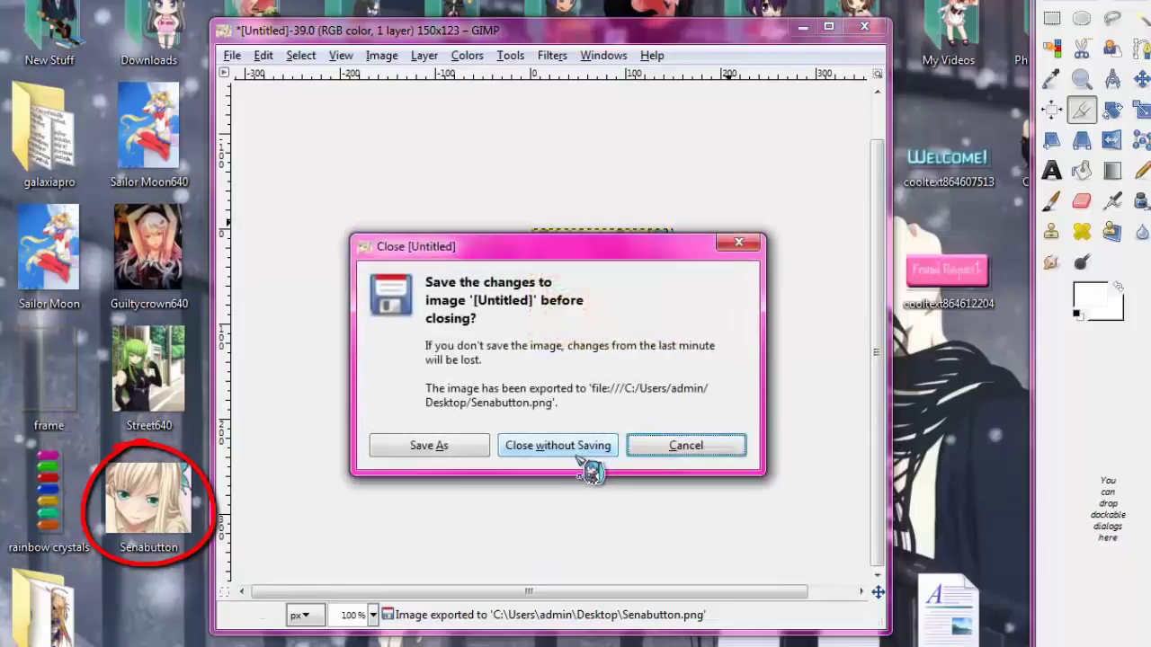
pyautogui.click(583, 447)
# Open Street640, add Senabutton as a layer and move it to the image's upper-right area
pyautogui.moveTo(162, 369); pyautogui.dragTo(532, 275)
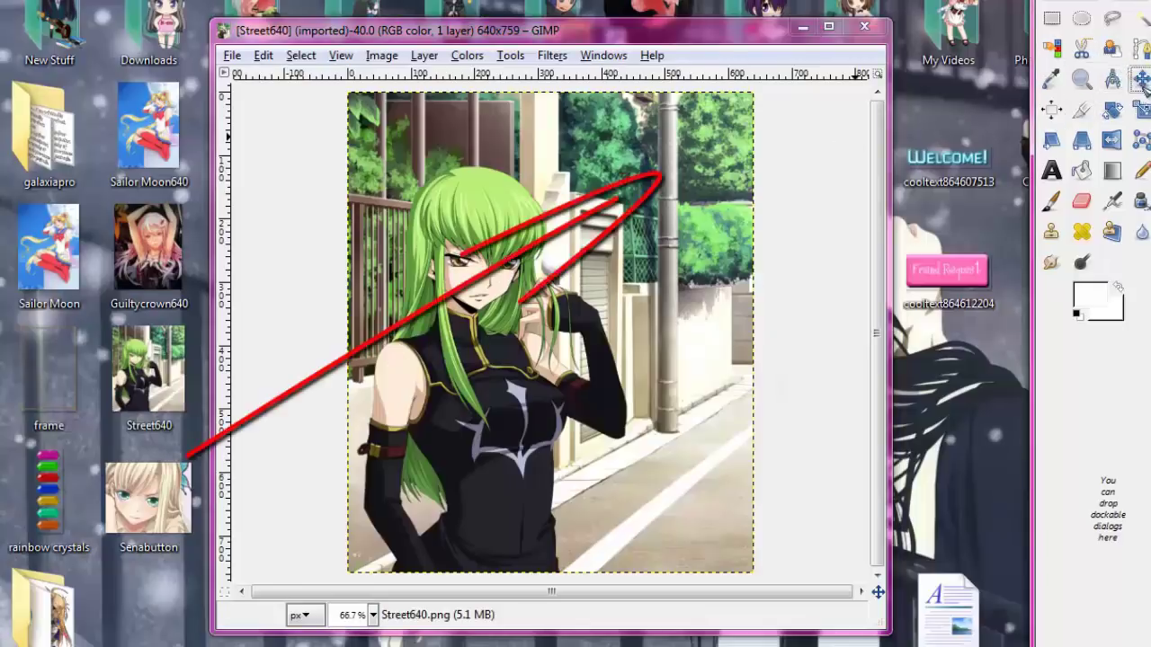
pyautogui.moveTo(178, 514); pyautogui.dragTo(665, 266)
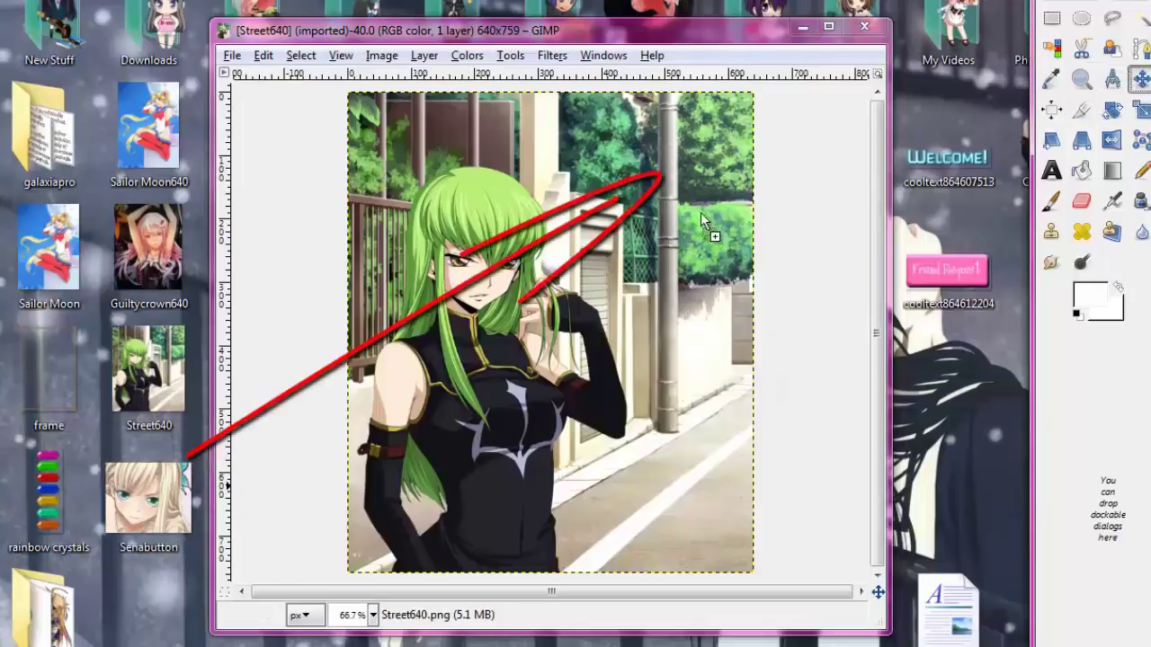
pyautogui.moveTo(700, 214); pyautogui.dragTo(663, 236)
pyautogui.moveTo(551, 345); pyautogui.dragTo(670, 165)
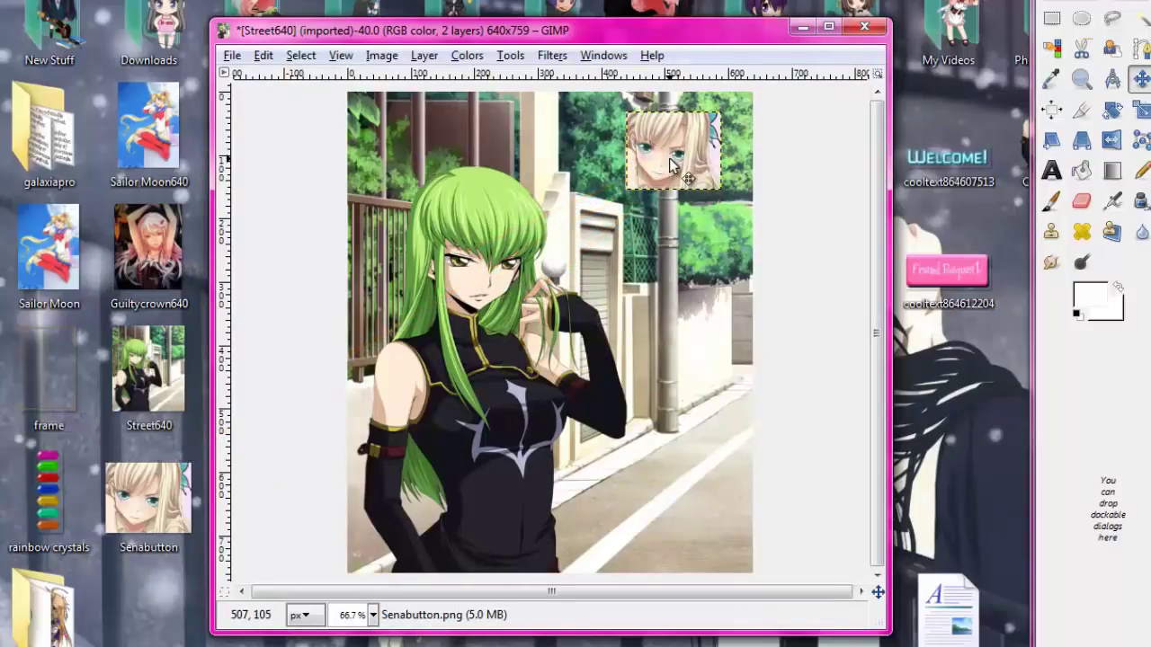
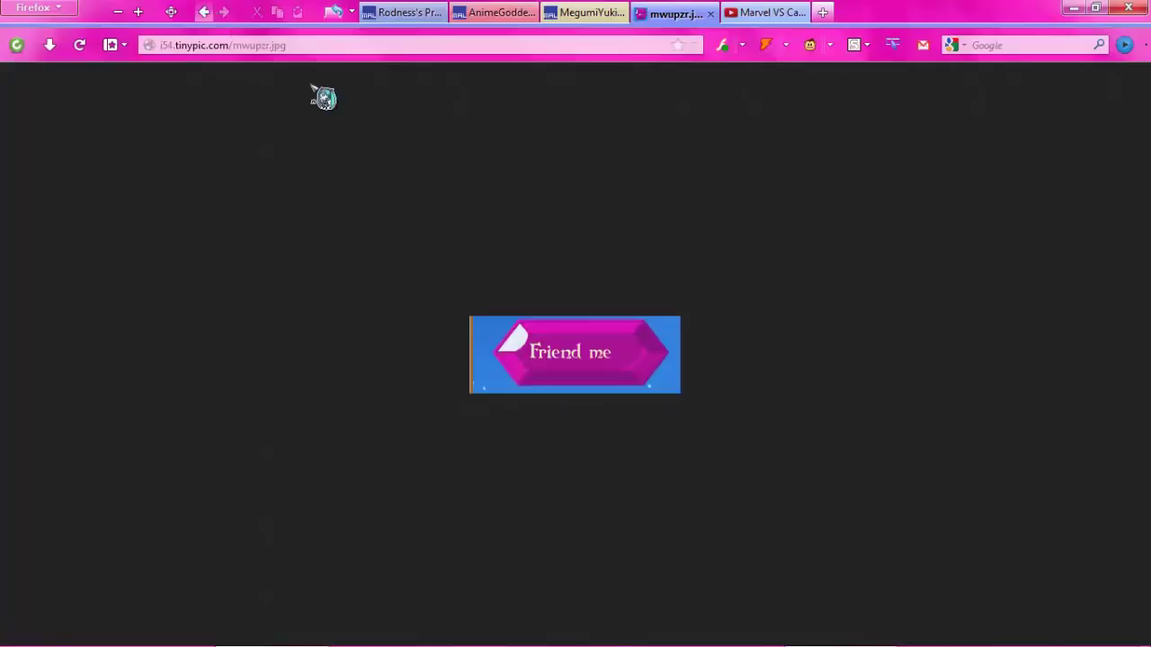
# Examine on the finished MyAnimeList profile how the picture is cut into separate image slices, viewing several slices on their own
pyautogui.hotkey('alt', 'Left')
pyautogui.rightClick(683, 277)
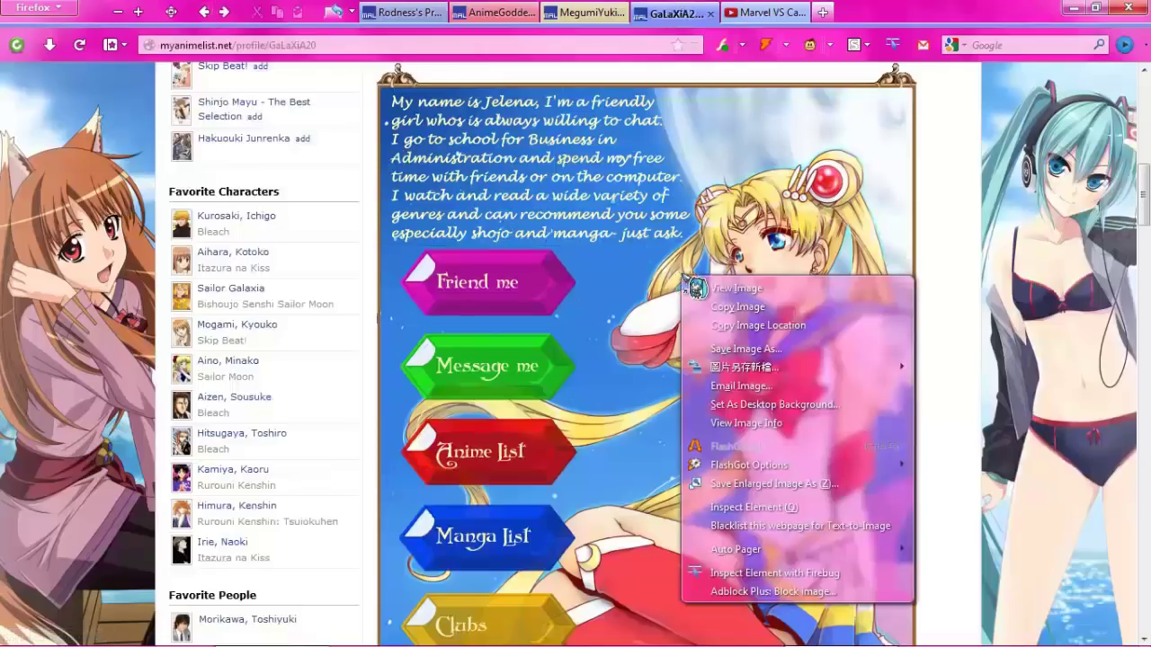
pyautogui.click(730, 289)
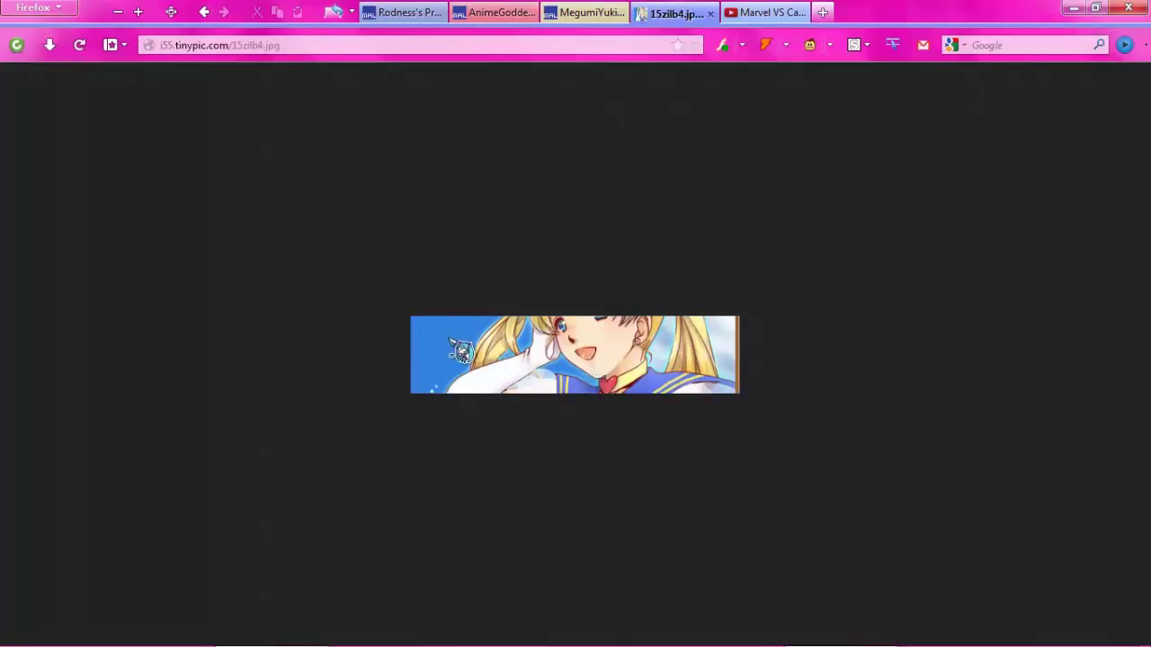
pyautogui.click(205, 13)
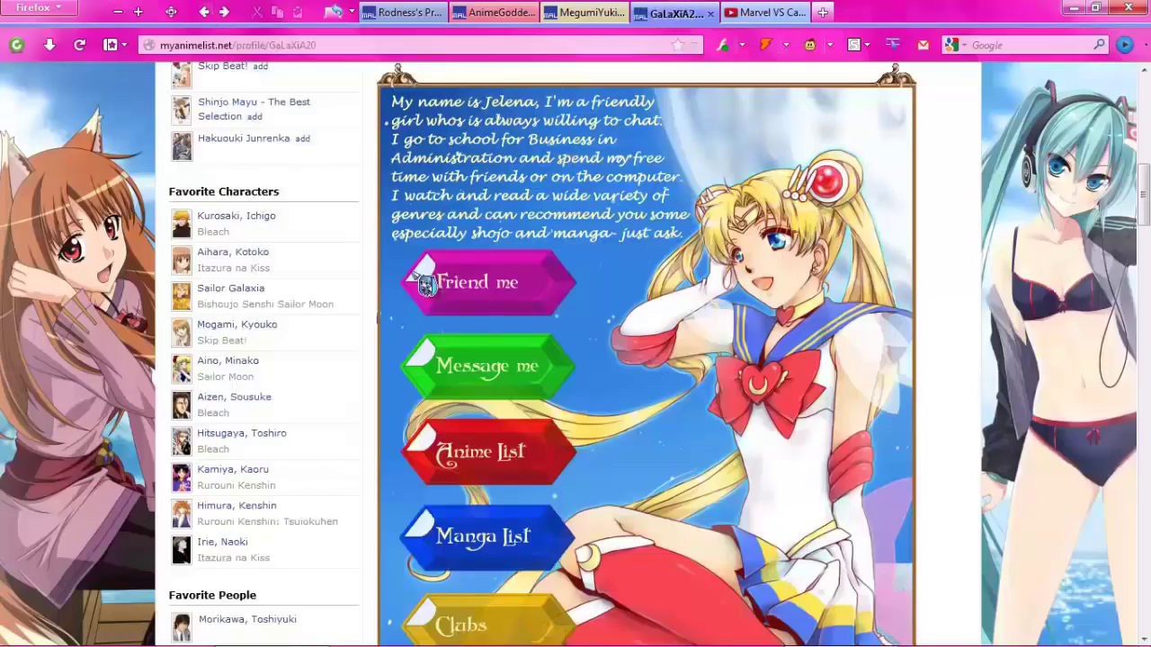
pyautogui.rightClick(488, 369)
pyautogui.click(532, 116)
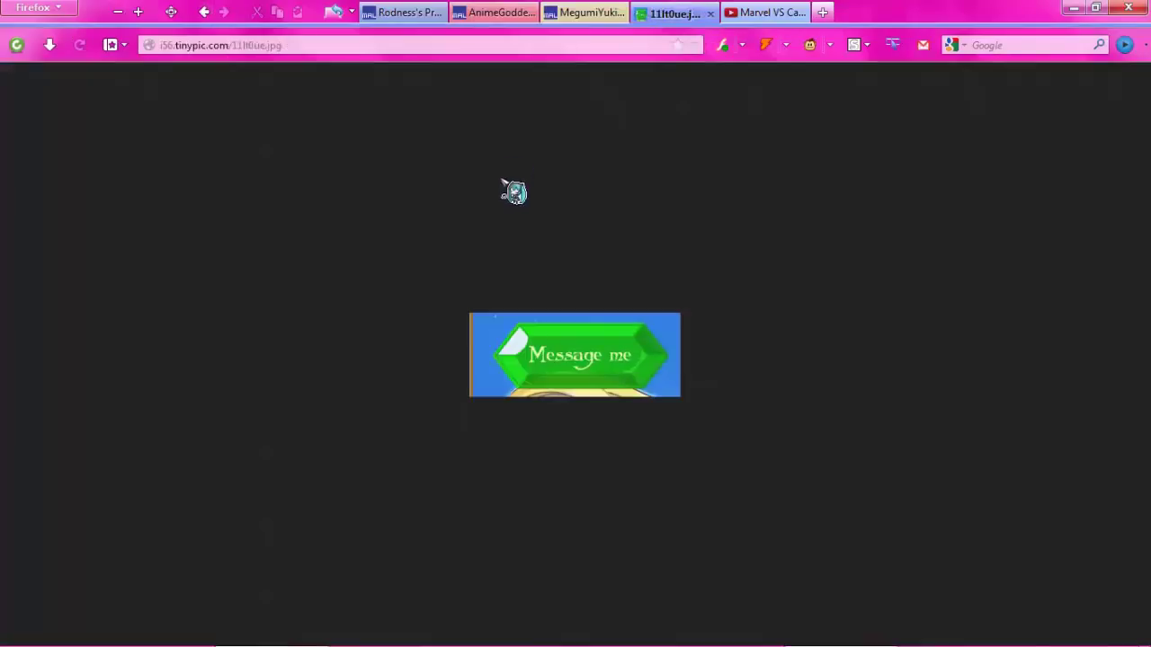
pyautogui.click(205, 13)
pyautogui.rightClick(471, 469)
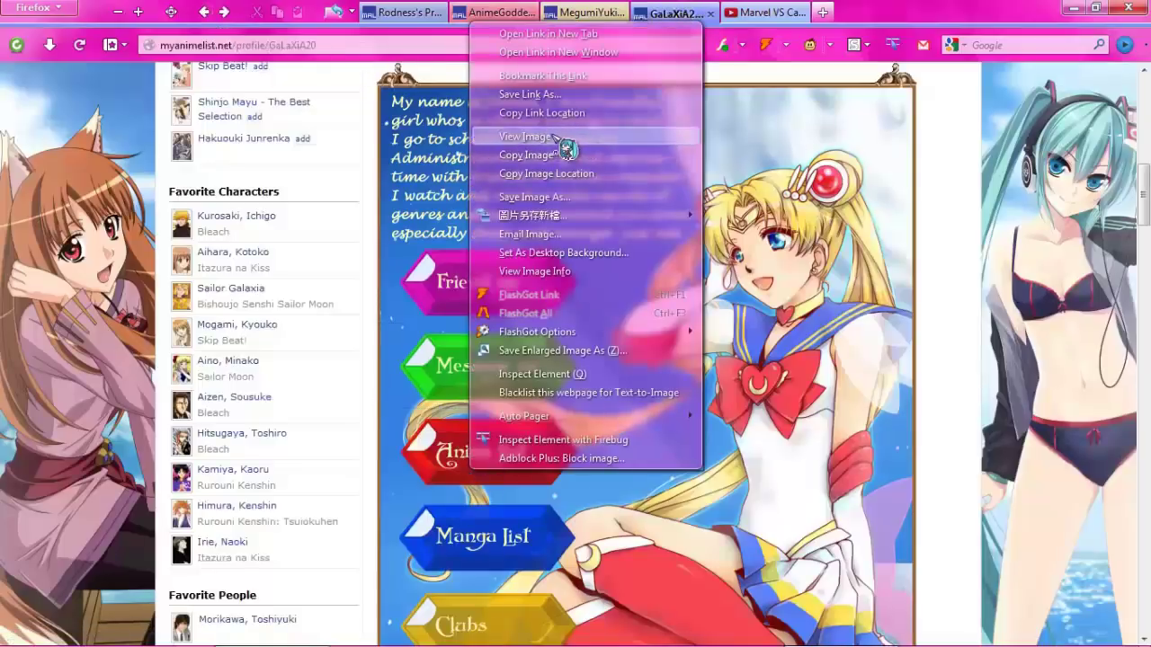
pyautogui.click(556, 136)
pyautogui.click(205, 14)
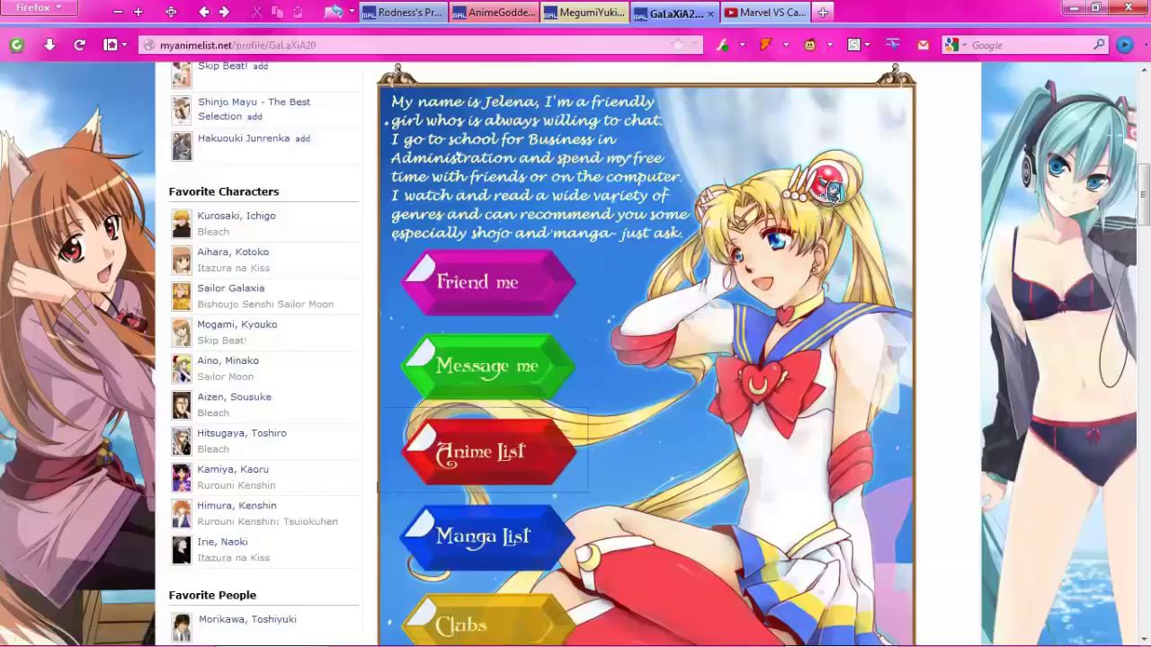
# Place a vertical guide at about 237 px just beside the link buttons and a horizontal guide at about 200 px above Friend me
pyautogui.moveTo(832, 189)
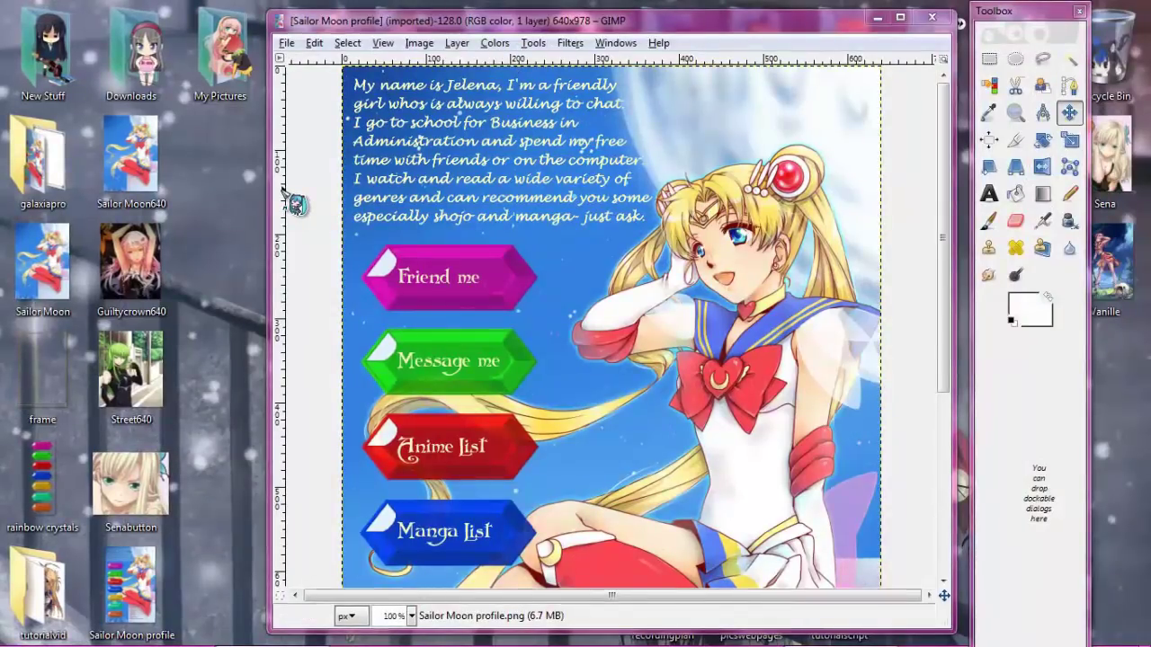
pyautogui.moveTo(285, 192)
pyautogui.mouseDown()
pyautogui.moveTo(589, 214)
pyautogui.moveTo(543, 207)
pyautogui.mouseUp()
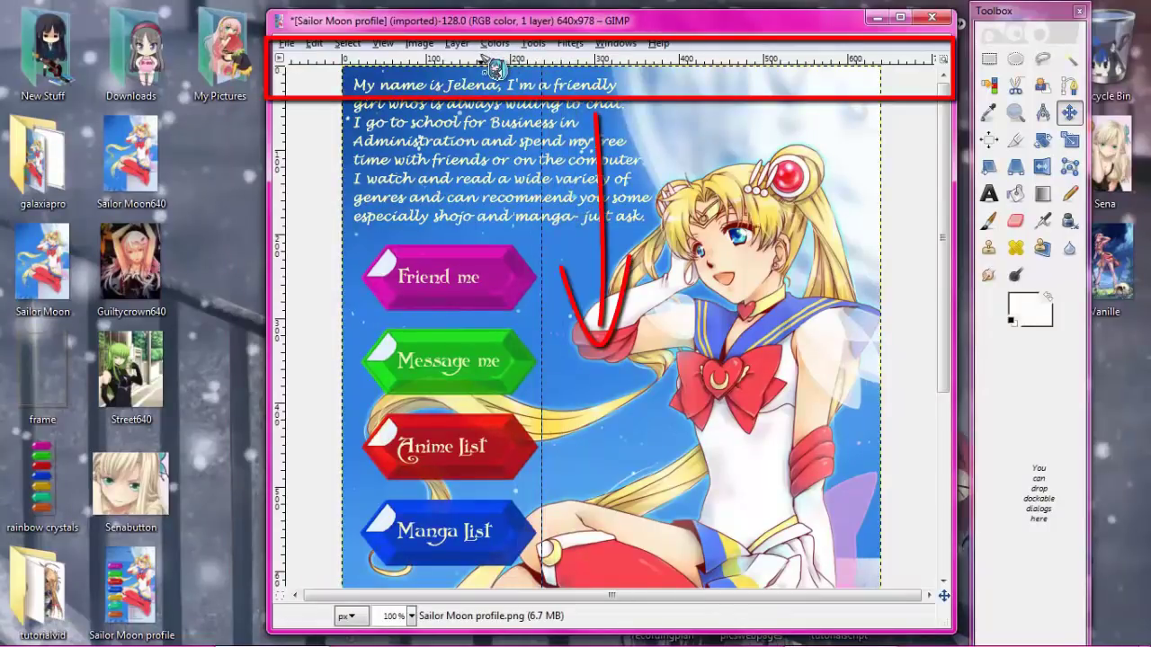
pyautogui.moveTo(490, 61)
pyautogui.mouseDown()
pyautogui.moveTo(513, 145)
pyautogui.moveTo(511, 237)
pyautogui.mouseUp()
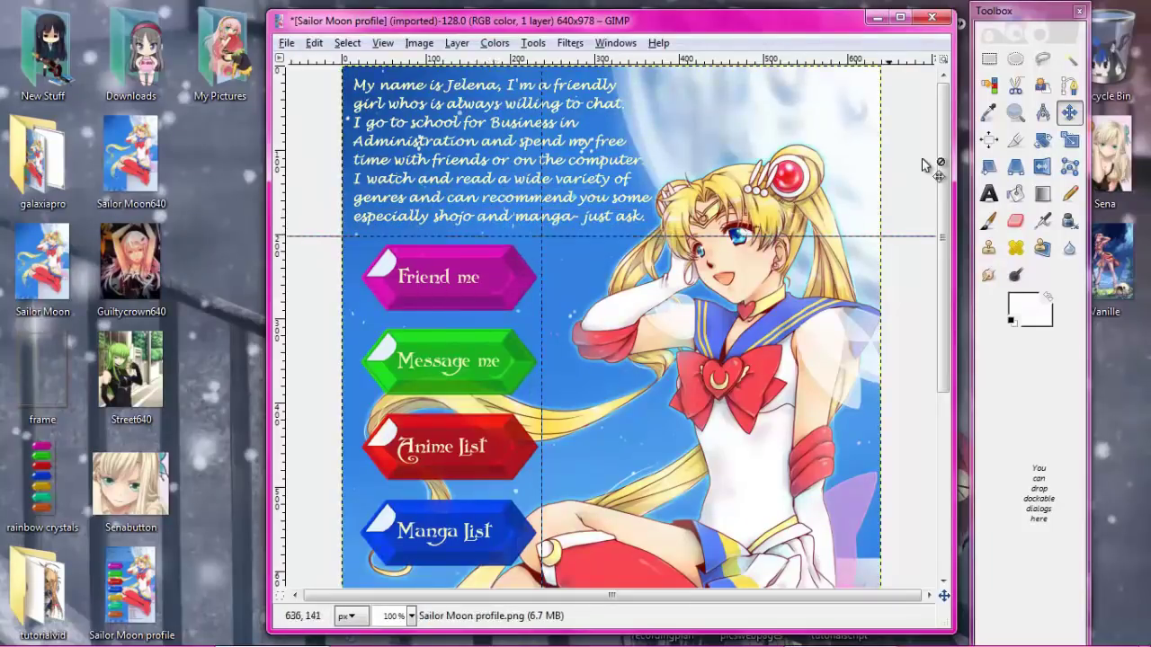
# Place horizontal guides in the gaps between the Friend me, Message me, Anime List, Manga List and Clubs buttons
pyautogui.scroll(-2, 945, 205)
pyautogui.scroll(-1, 953, 214)
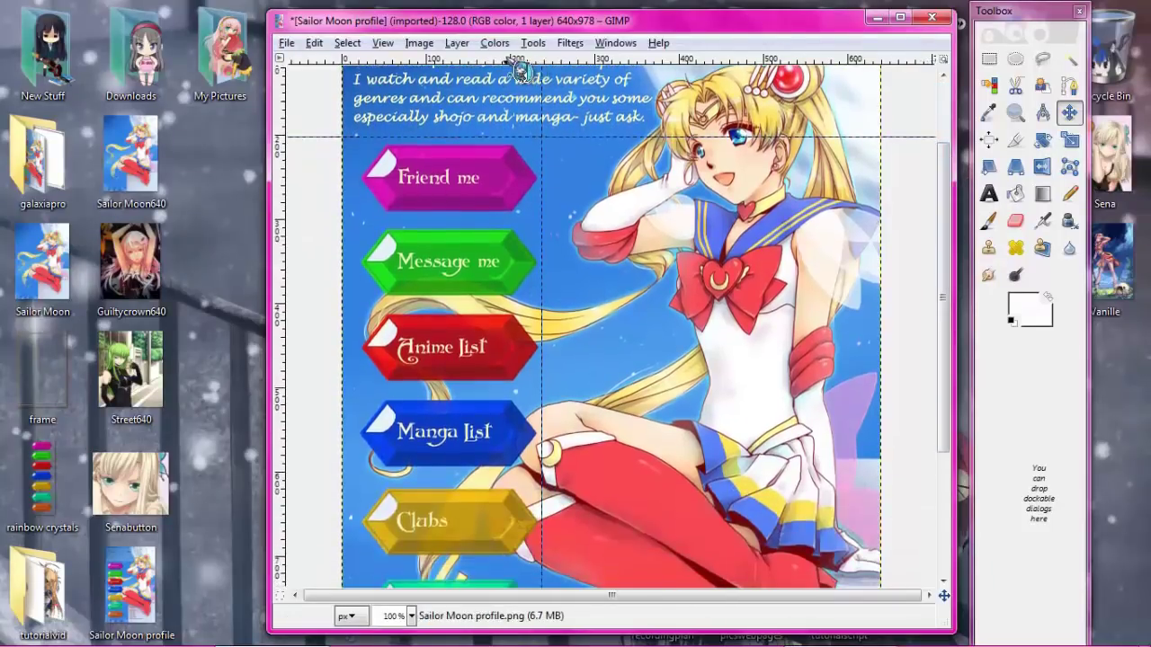
pyautogui.moveTo(519, 70); pyautogui.dragTo(521, 219)
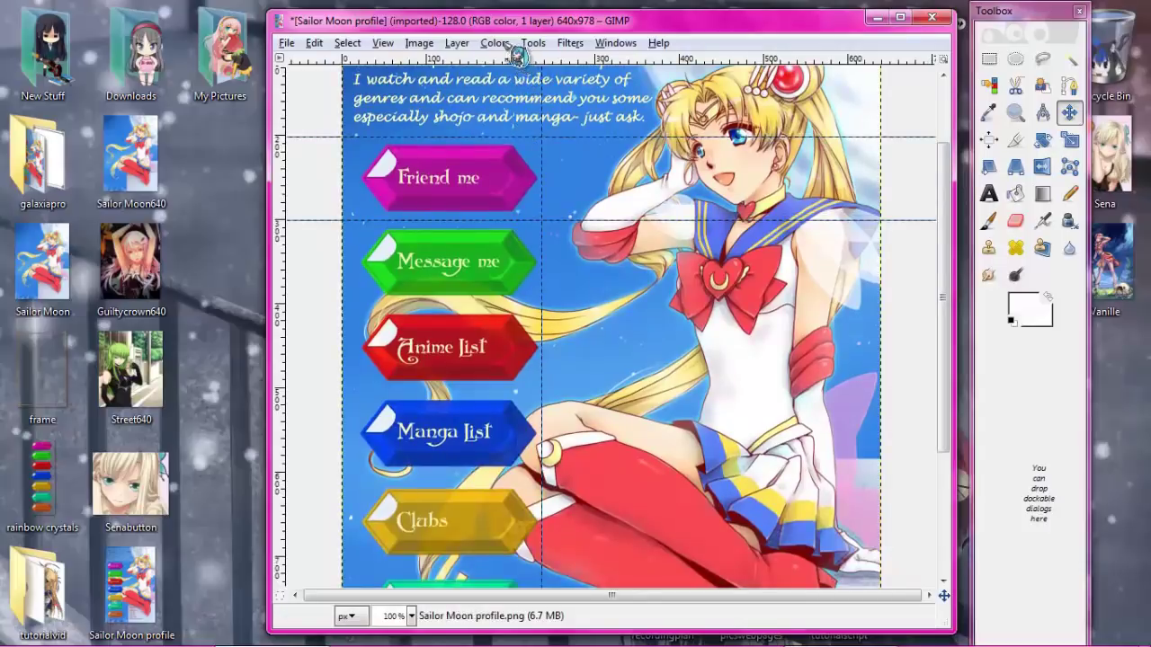
pyautogui.moveTo(517, 70); pyautogui.dragTo(520, 306)
pyautogui.moveTo(535, 61); pyautogui.dragTo(529, 391)
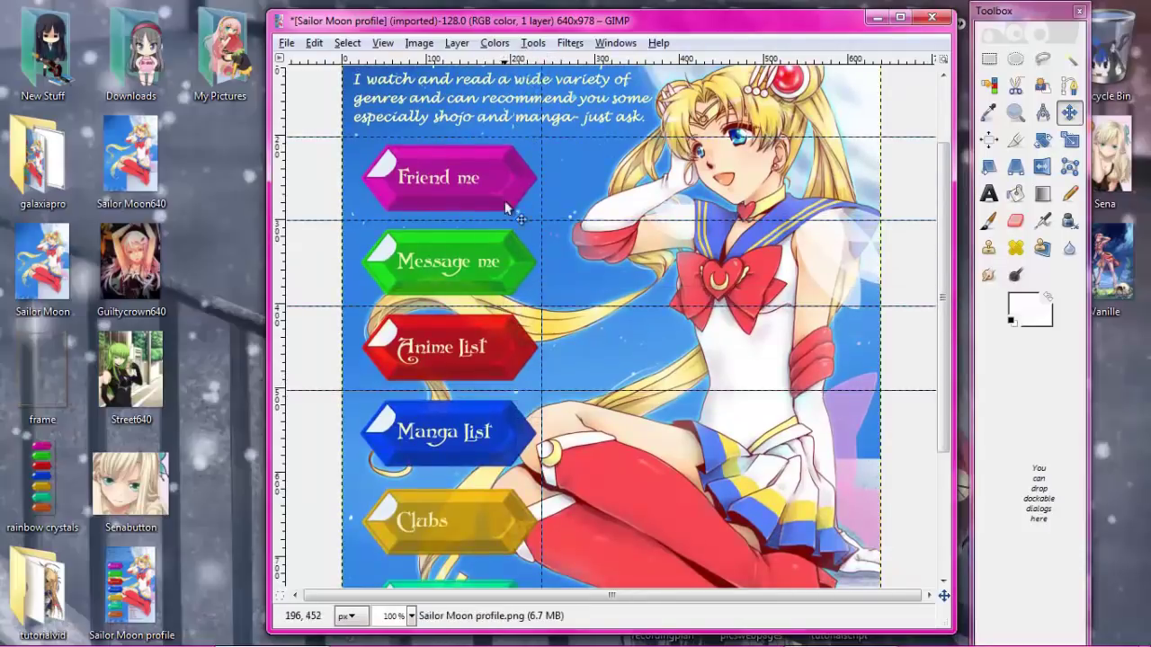
pyautogui.moveTo(515, 139); pyautogui.dragTo(517, 476)
# Place the remaining horizontal guides in the gaps between the Clubs, Reviews and Galaxia buttons and below Galaxia
pyautogui.scroll(-5, 943, 429)
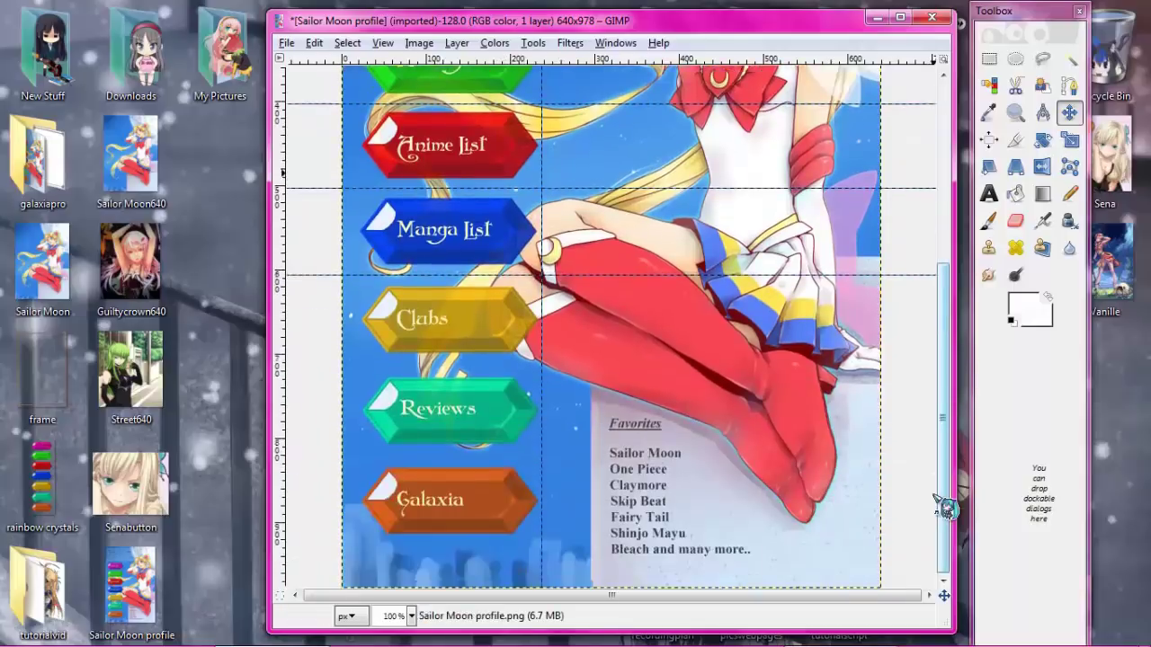
pyautogui.moveTo(525, 64); pyautogui.dragTo(509, 451)
pyautogui.moveTo(472, 59); pyautogui.dragTo(464, 541)
pyautogui.scroll(7, 803, 140)
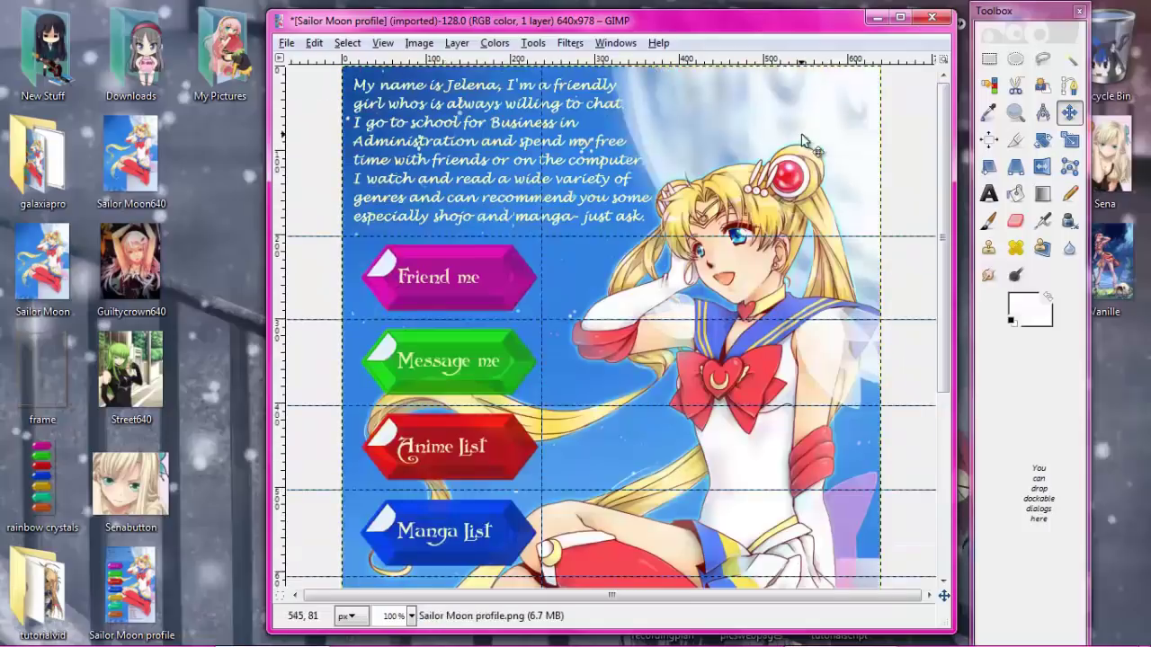
# Cut the profile image along its guides into separate images with Guillotine, and minimize the original image
pyautogui.click(419, 42)
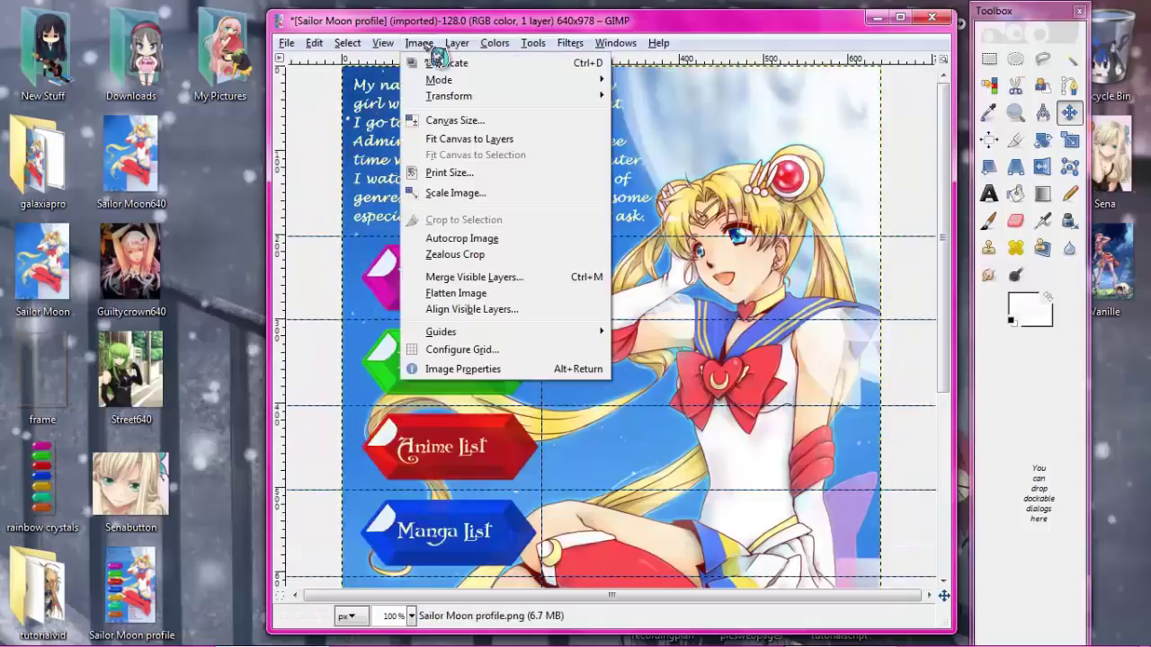
pyautogui.moveTo(458, 96)
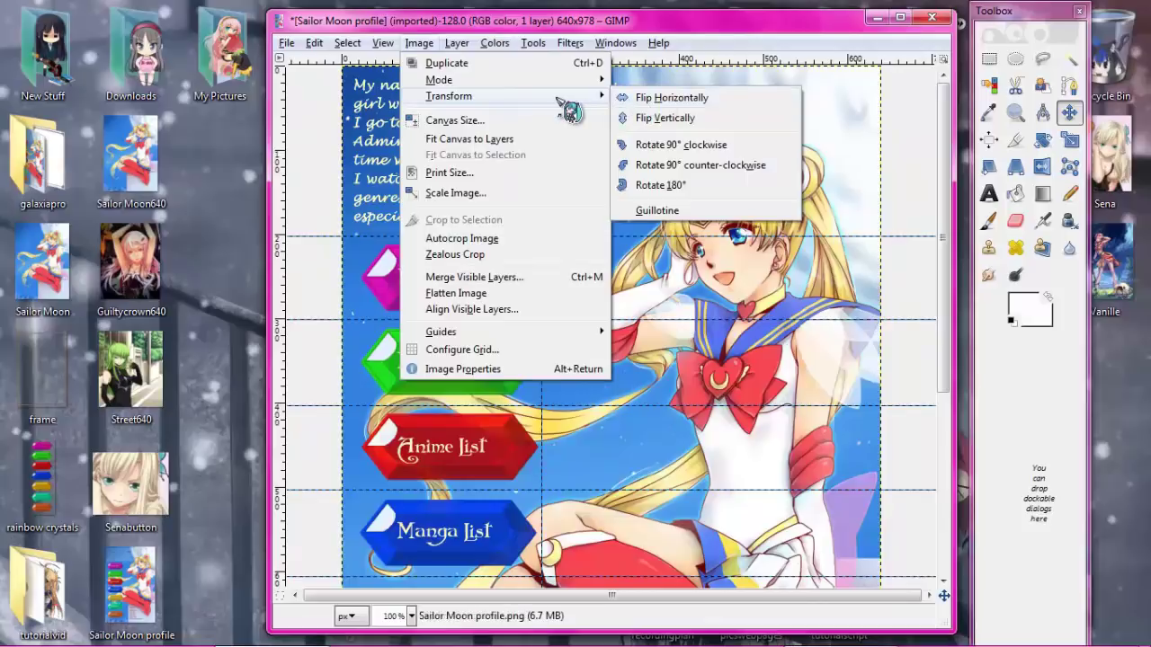
pyautogui.click(744, 212)
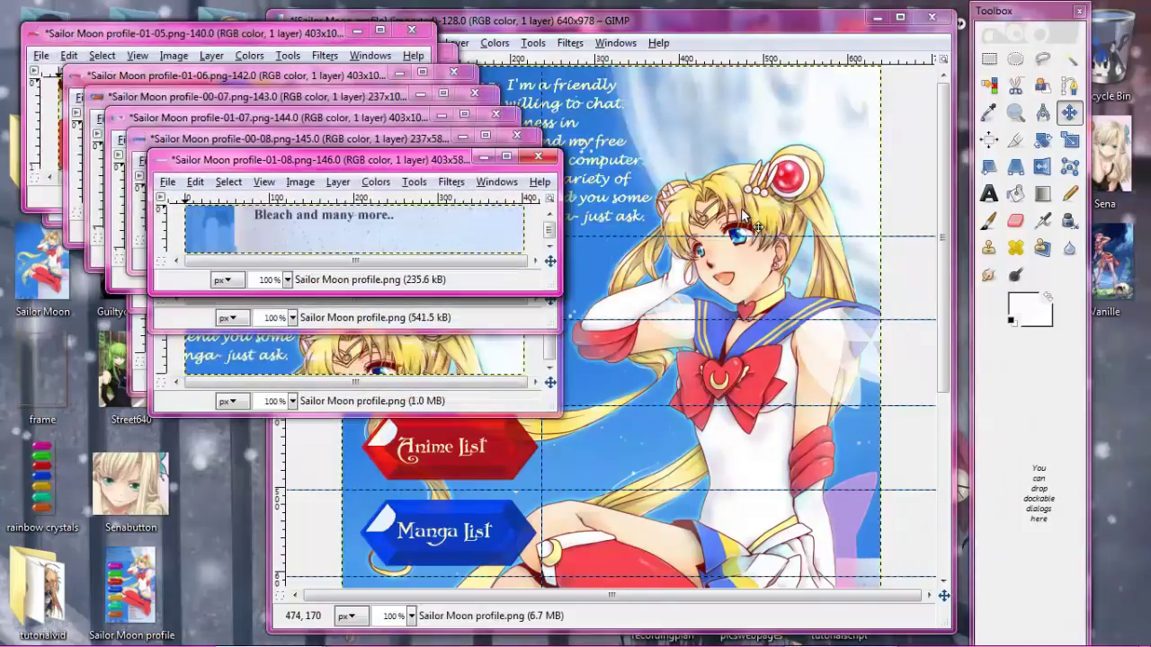
pyautogui.click(888, 39)
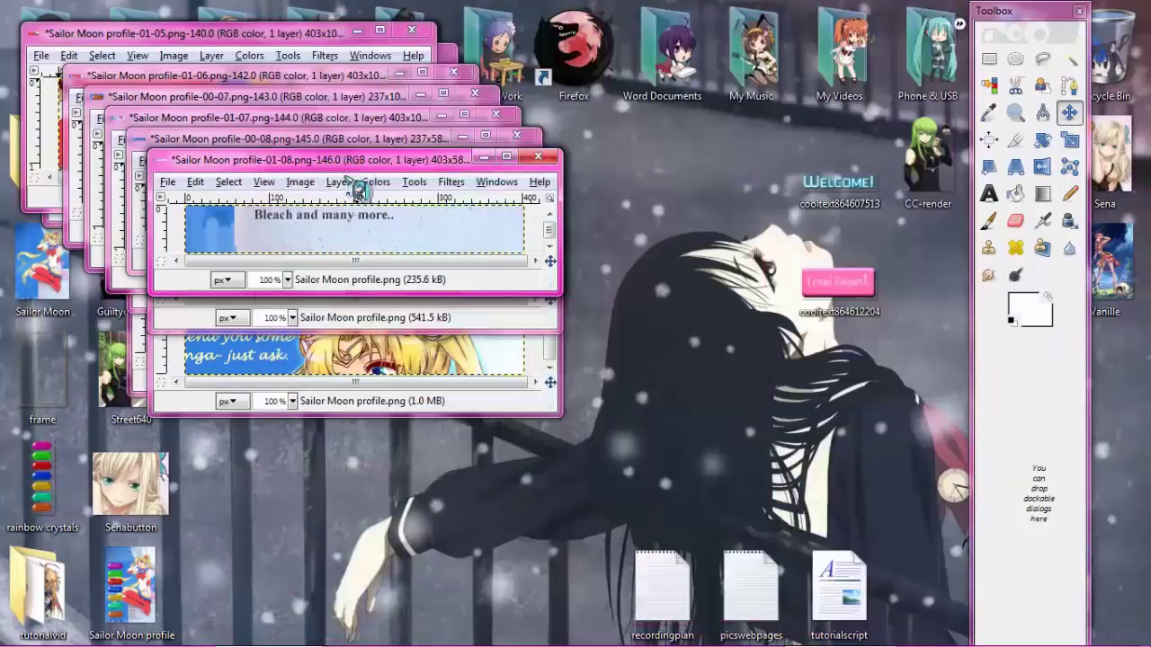
# Export the last slice to the Desktop as Sailor Moon profile-01-08.png with the default PNG options, and close it without saving
pyautogui.moveTo(357, 167); pyautogui.dragTo(477, 167)
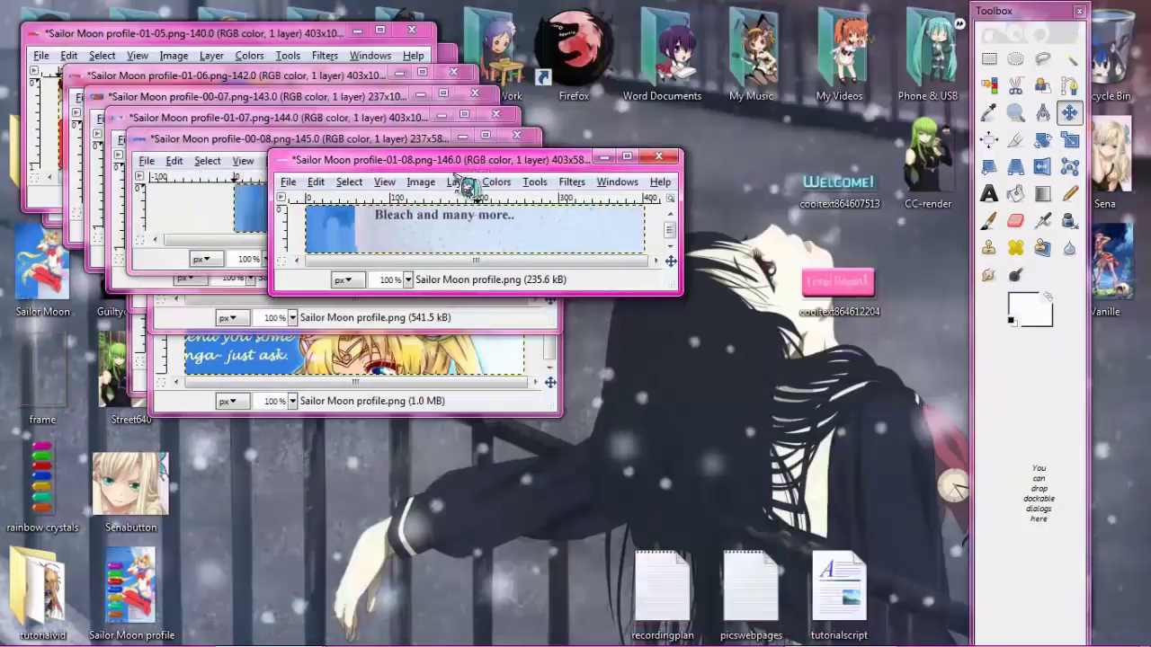
pyautogui.click(291, 184)
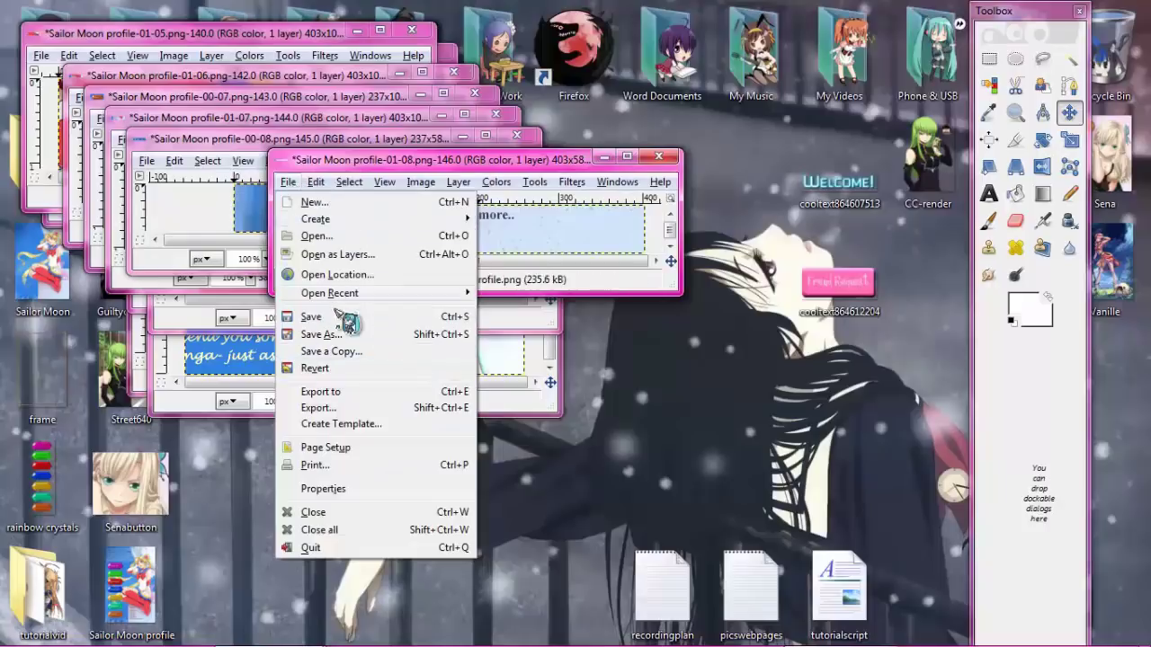
pyautogui.click(334, 407)
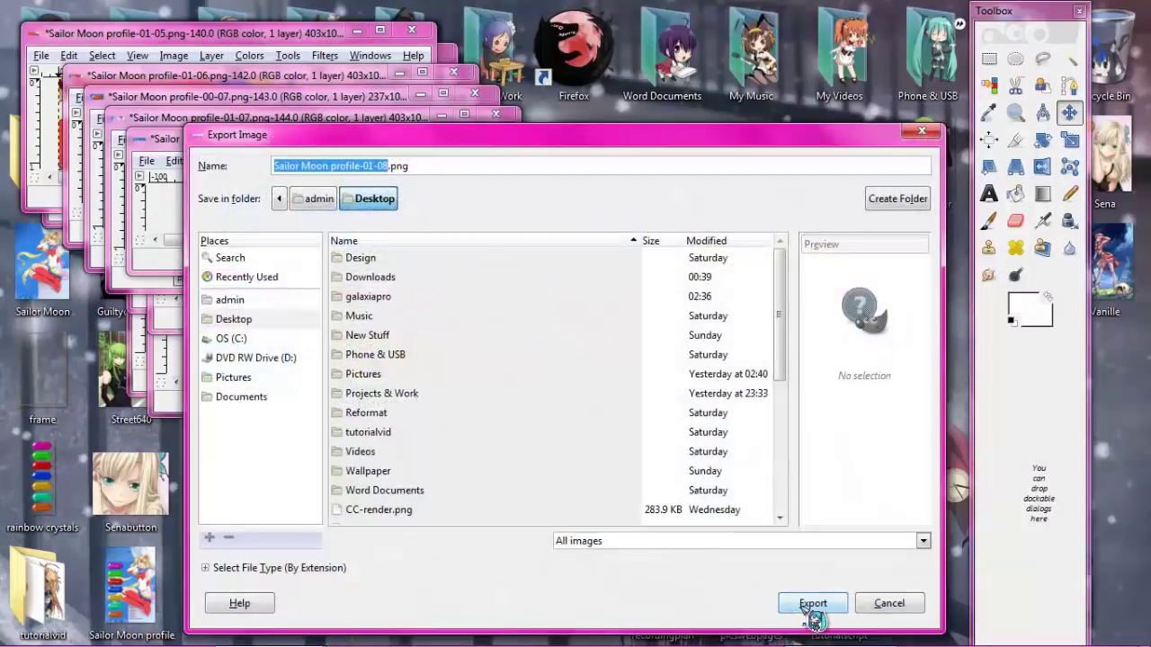
pyautogui.click(812, 603)
pyautogui.click(149, 316)
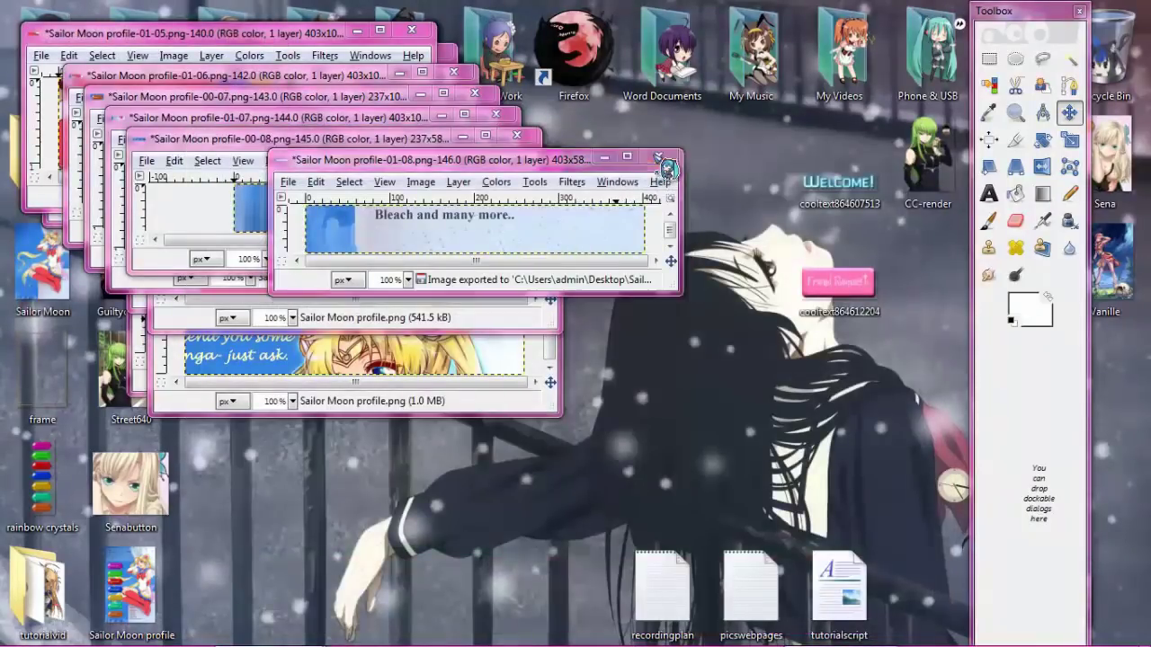
pyautogui.click(663, 162)
pyautogui.click(515, 330)
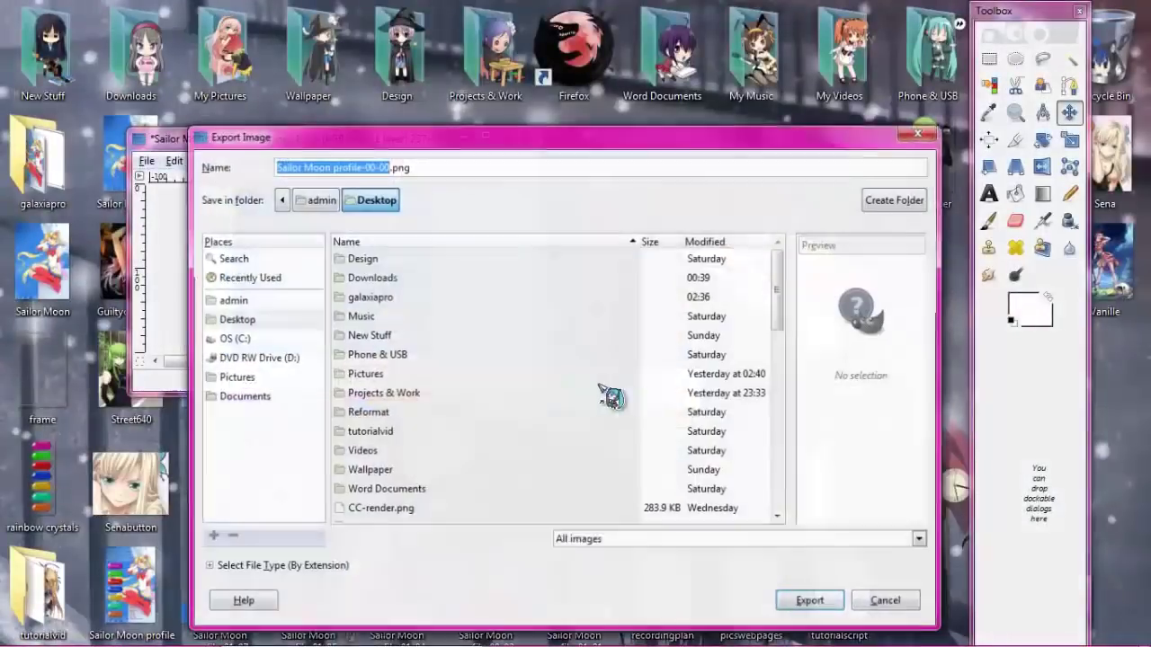
# Export the first slice to the Desktop as Sailor Moon profile-00-00.png with the default PNG options, and close it without saving
pyautogui.click(809, 600)
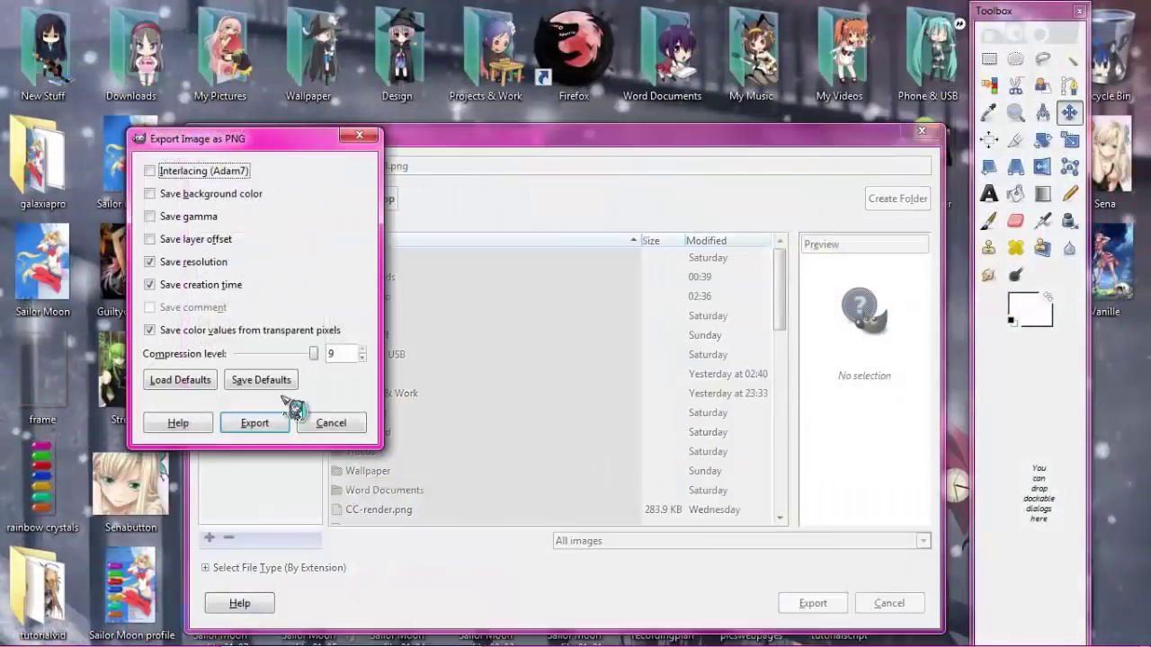
pyautogui.click(254, 423)
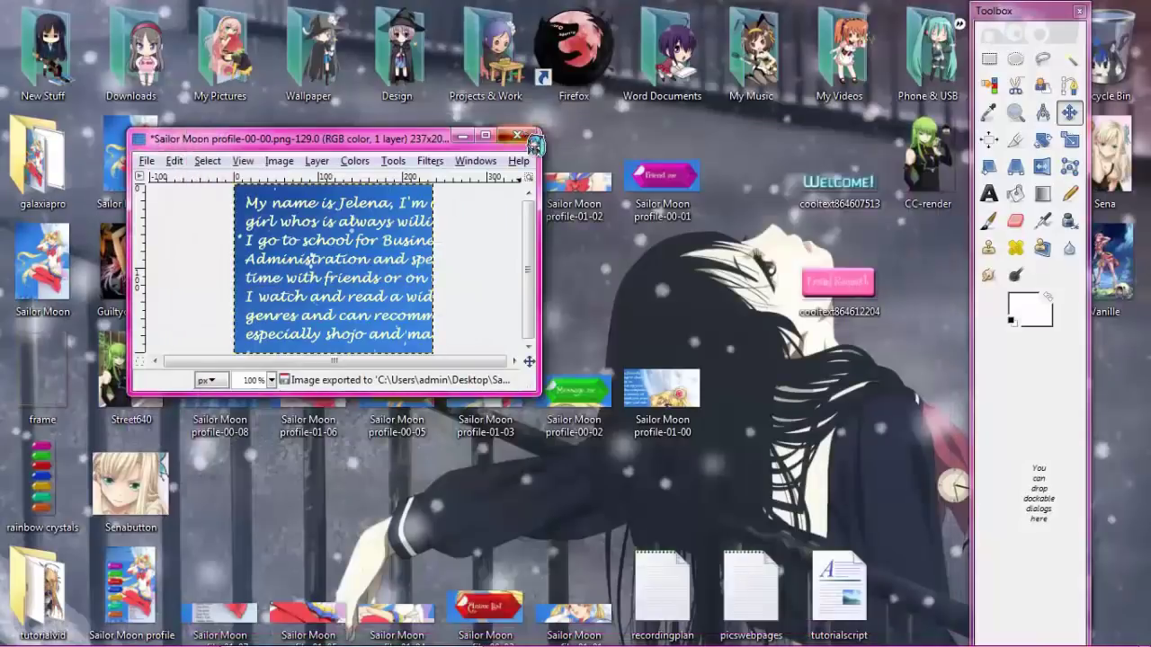
pyautogui.click(517, 136)
pyautogui.click(339, 368)
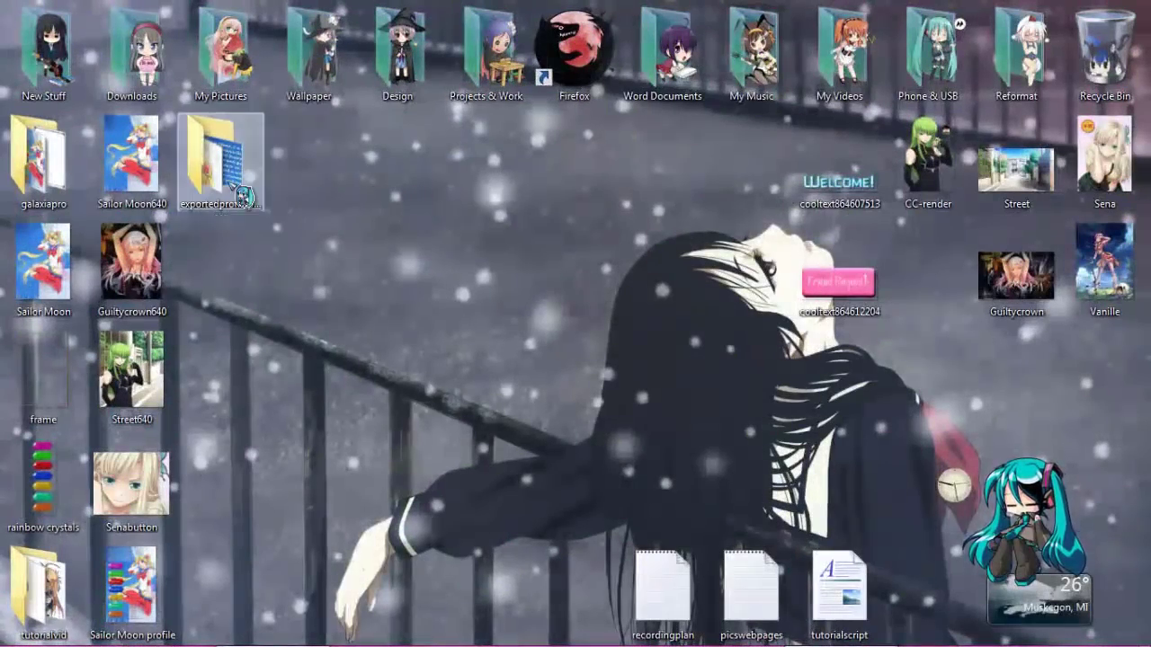
# Open the exportedprofilepieces folder to examine the exported image slices, and minimize its window
pyautogui.doubleClick(243, 196)
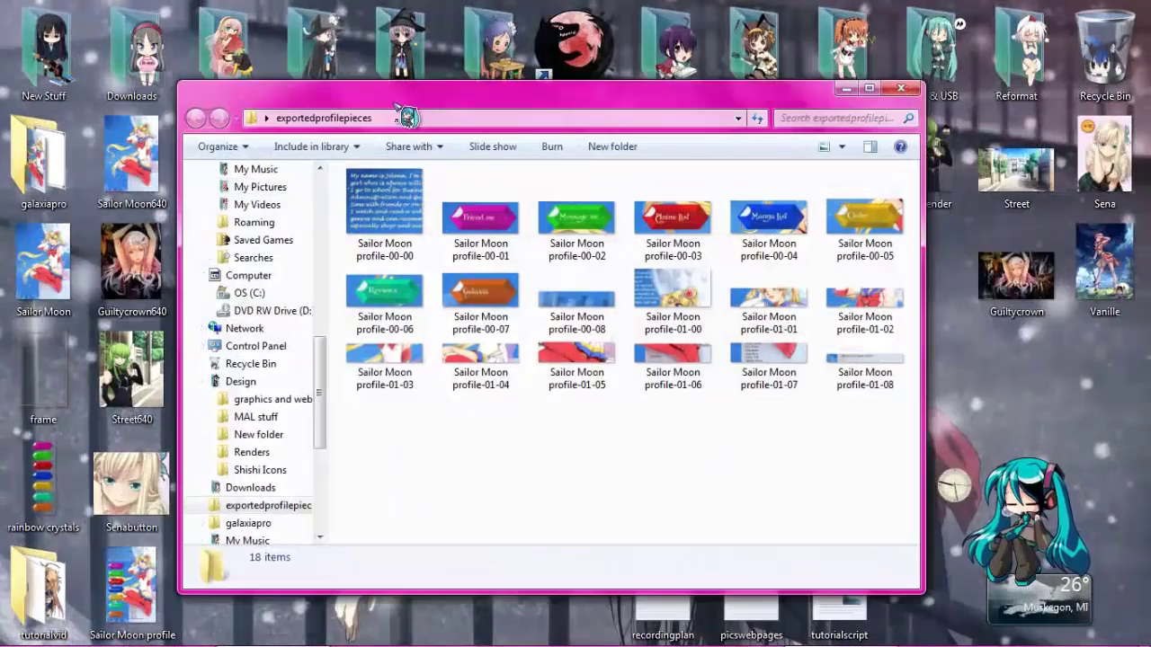
pyautogui.moveTo(407, 117); pyautogui.dragTo(507, 40)
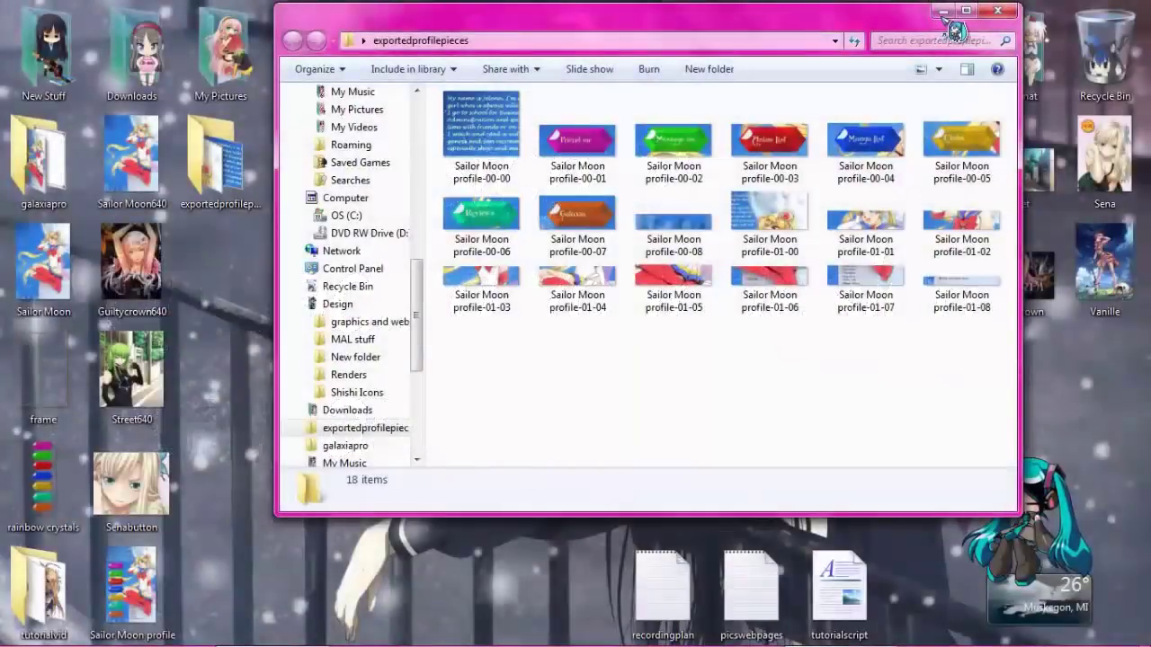
pyautogui.click(950, 26)
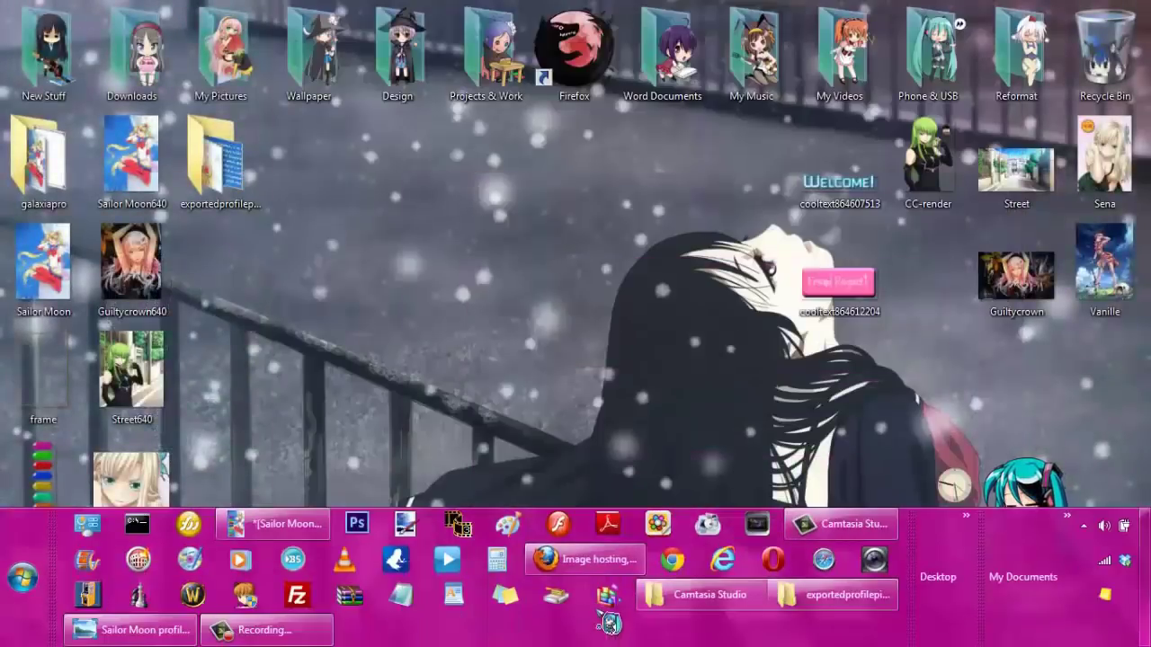
# Switch to Photobucket in Firefox and create a new public album named profile from the account's home page
pyautogui.click(580, 568)
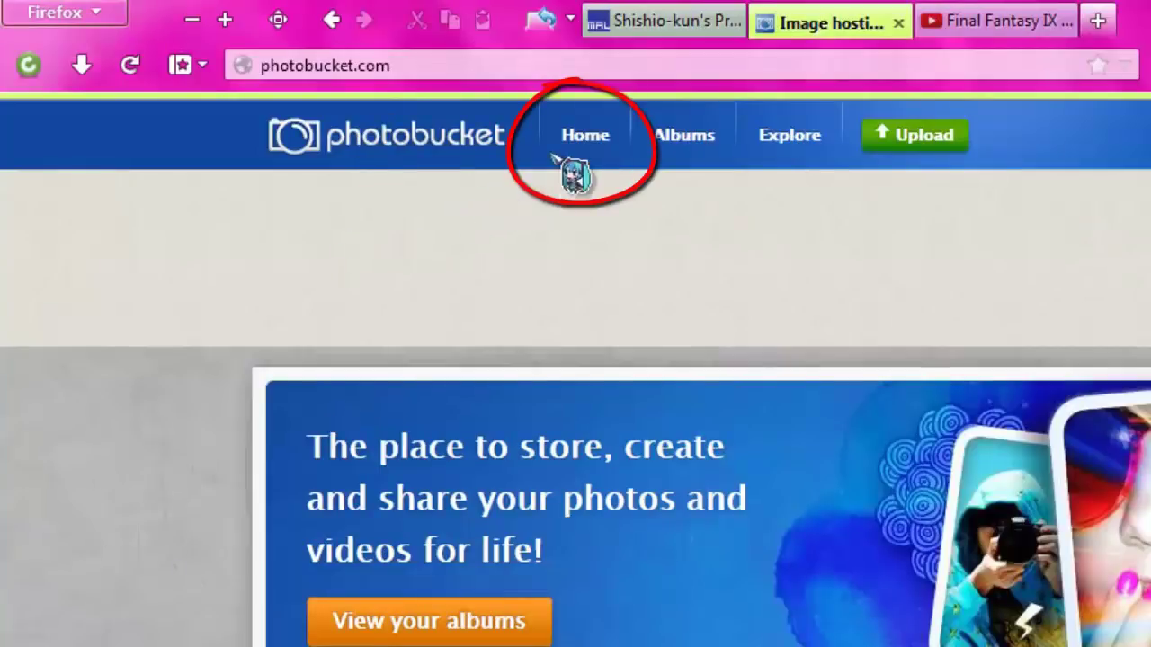
pyautogui.click(594, 142)
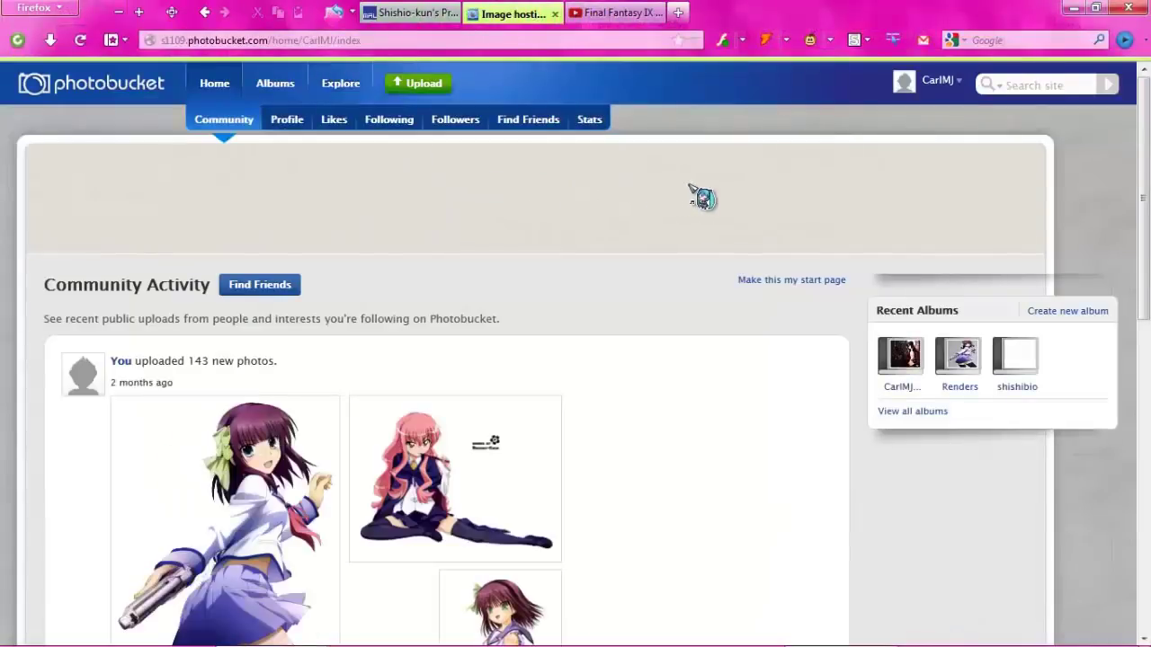
pyautogui.click(1078, 321)
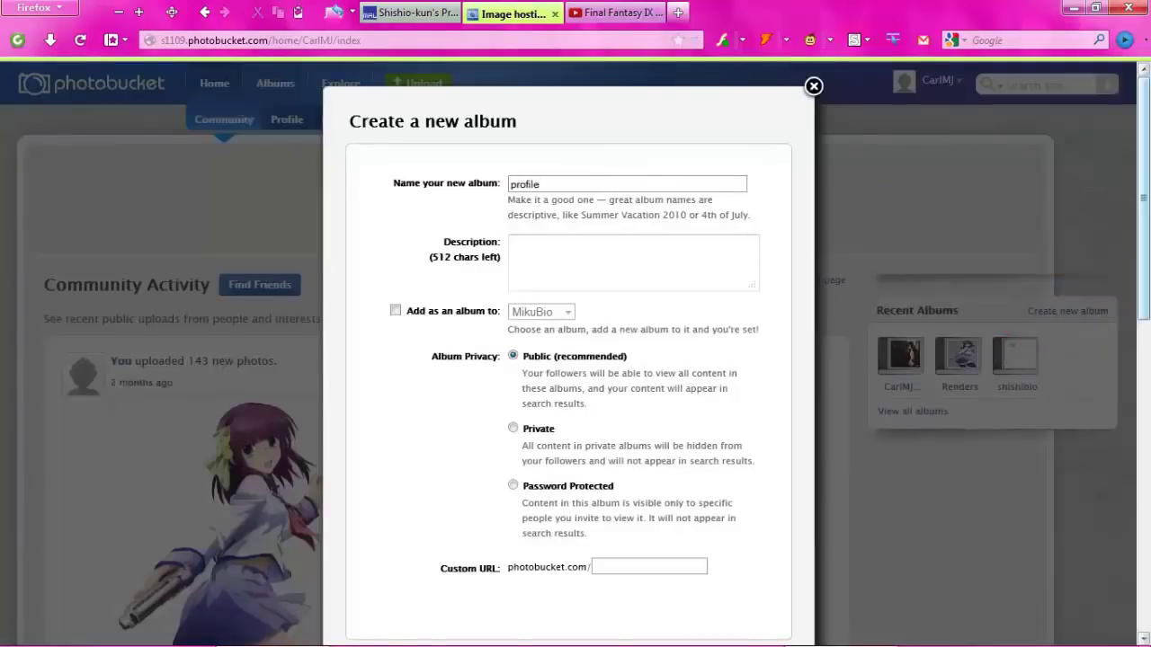
pyautogui.scroll(-3, 841, 225)
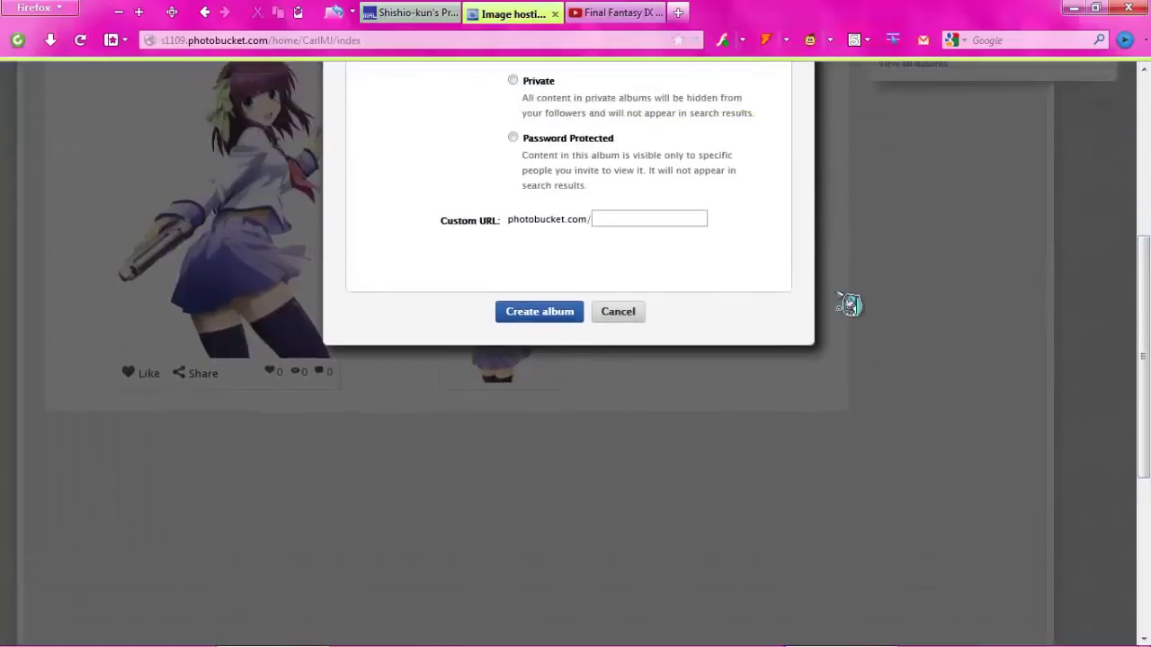
pyautogui.click(545, 312)
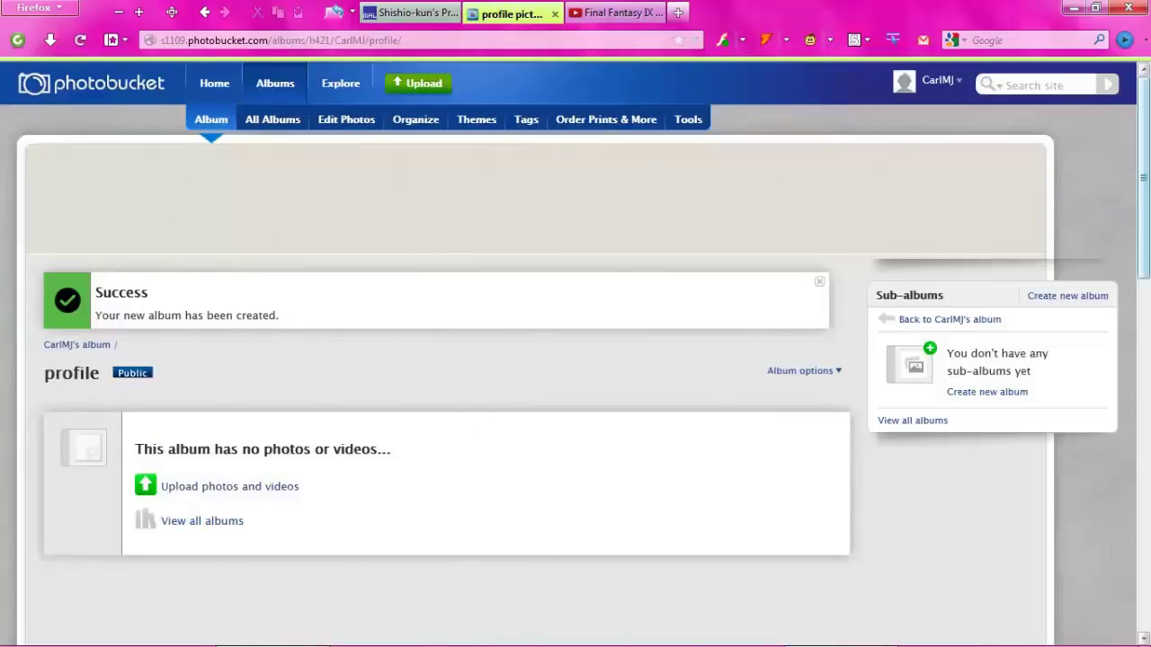
# Upload all the image slices from the exportedprofilepieces folder to the profile album
pyautogui.moveTo(1144, 178); pyautogui.dragTo(1138, 236)
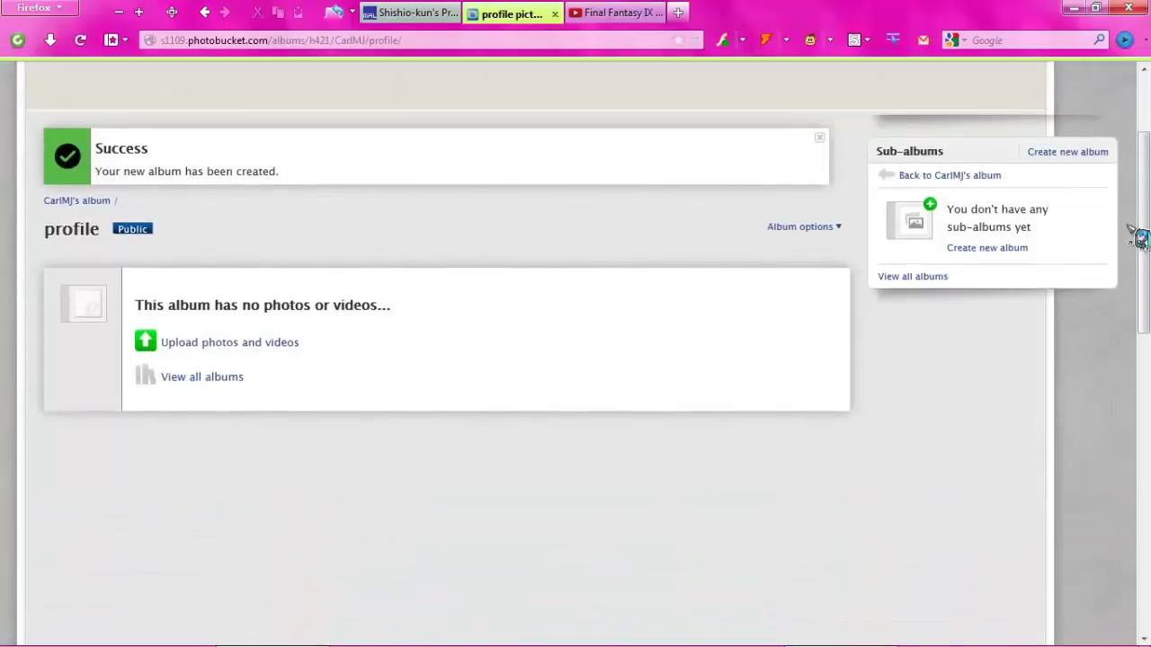
pyautogui.click(247, 347)
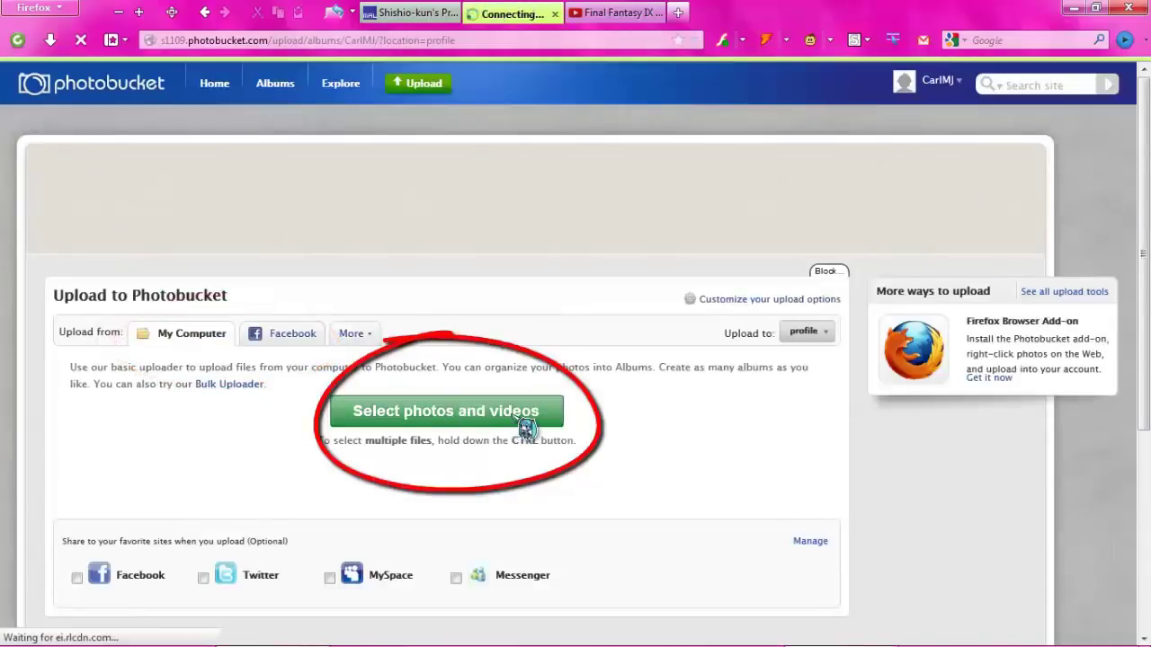
pyautogui.click(523, 426)
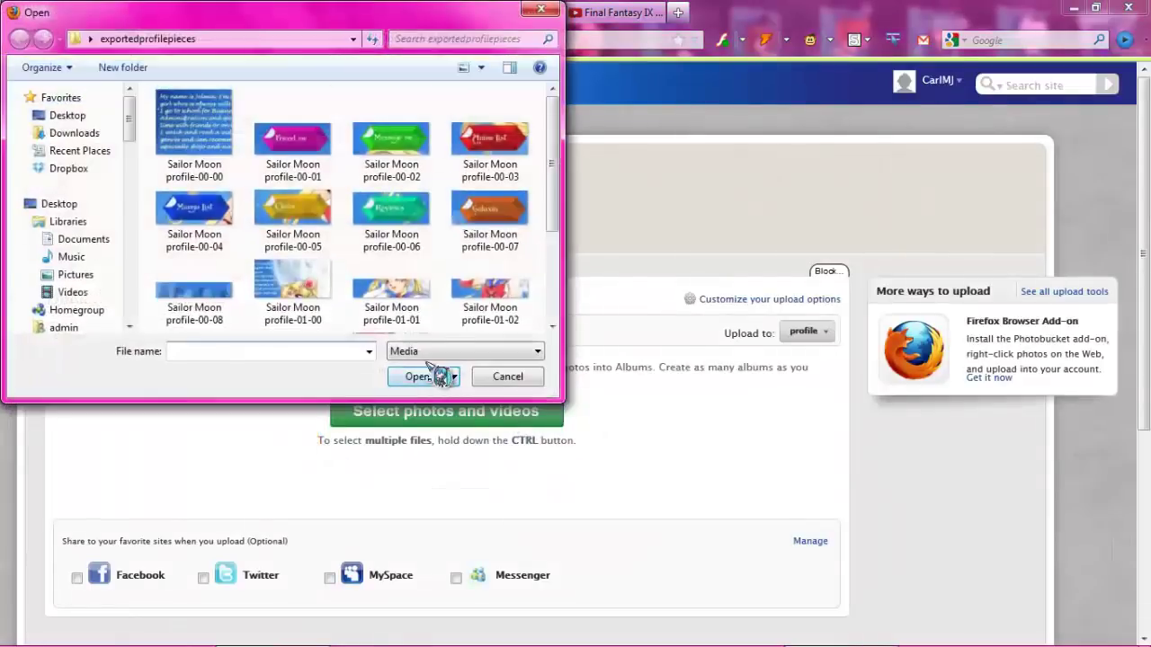
pyautogui.hotkey('ctrl', 'a')
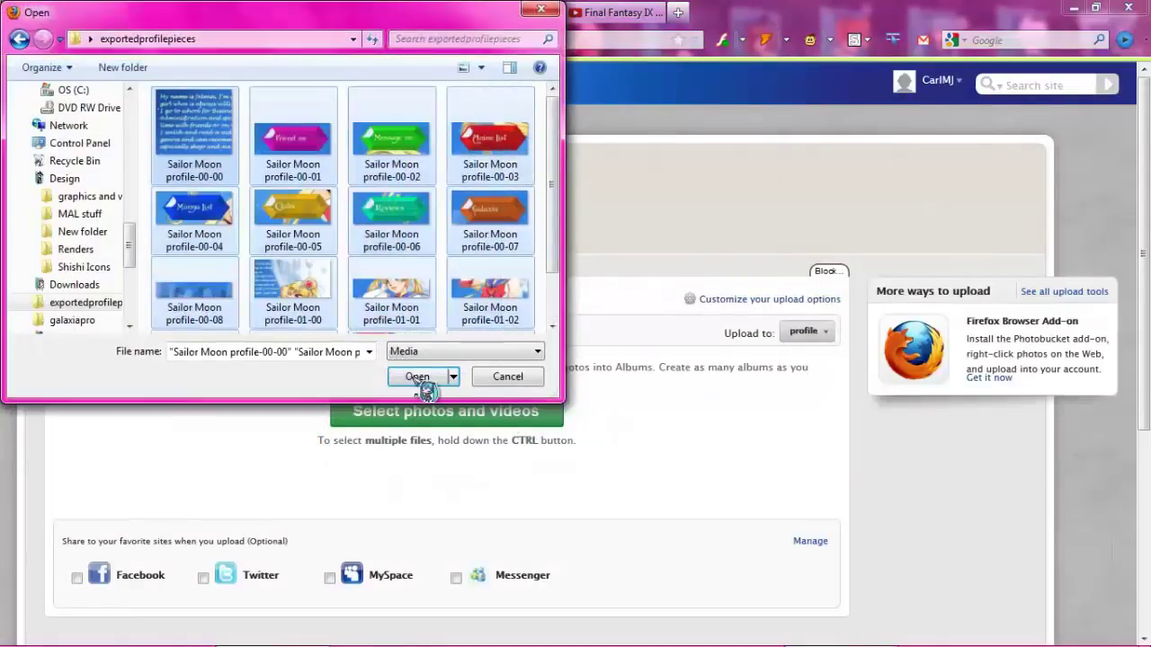
pyautogui.click(437, 377)
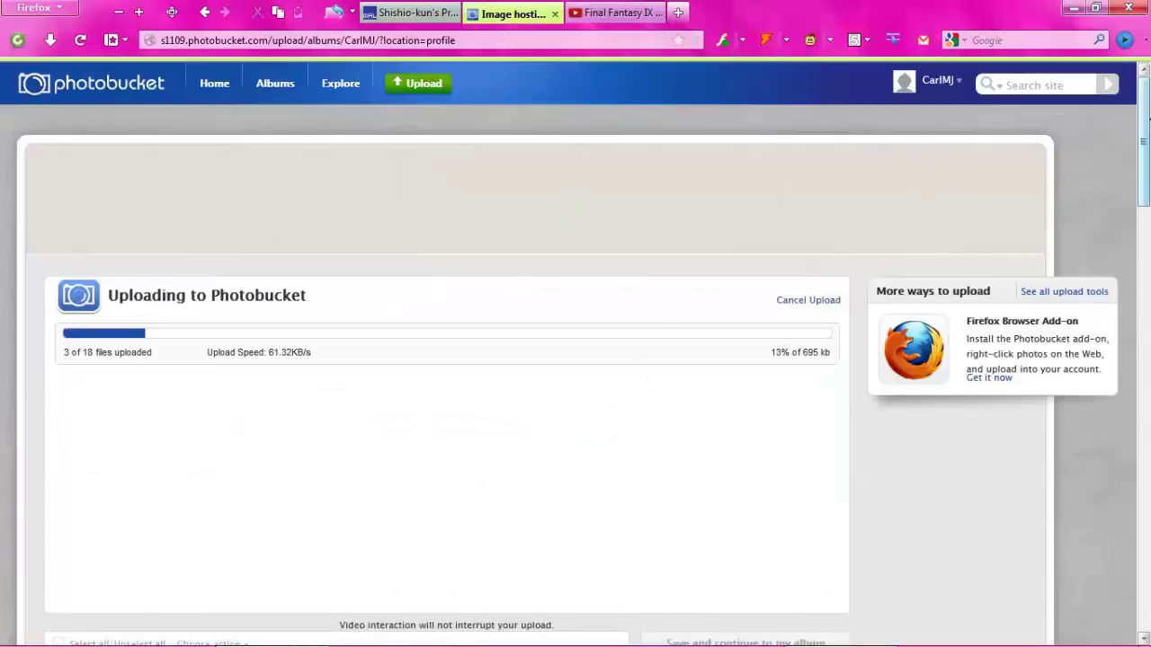
pyautogui.scroll(-2, 575, 360)
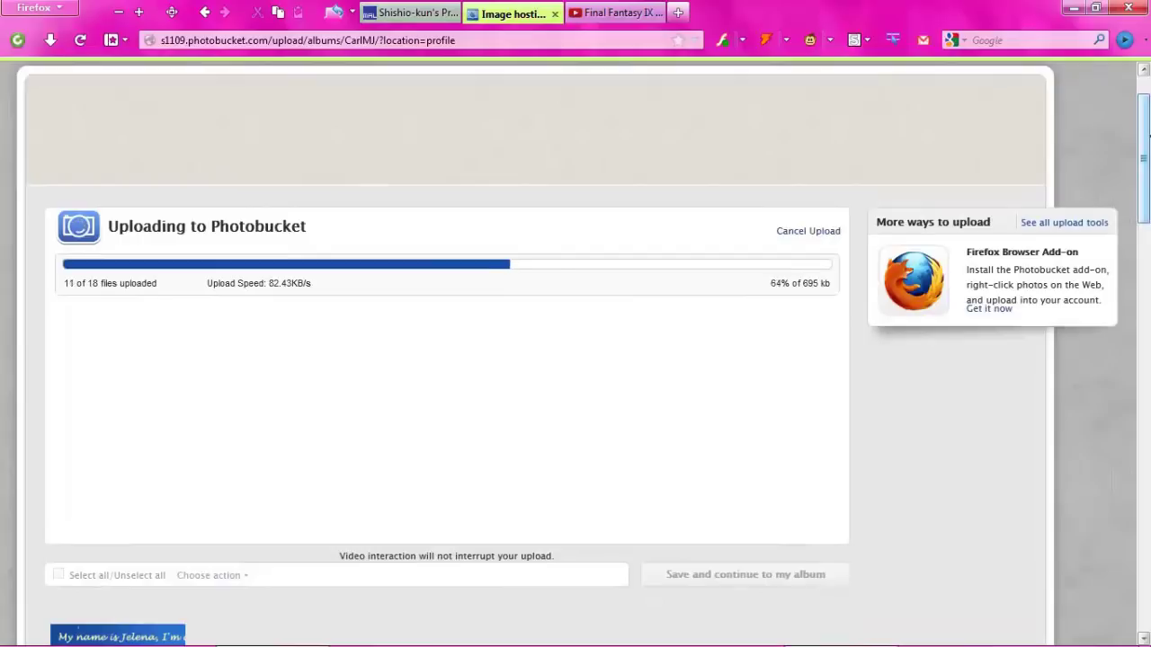
pyautogui.moveTo(1148, 134); pyautogui.dragTo(1147, 107)
pyautogui.moveTo(1144, 133); pyautogui.dragTo(1144, 145)
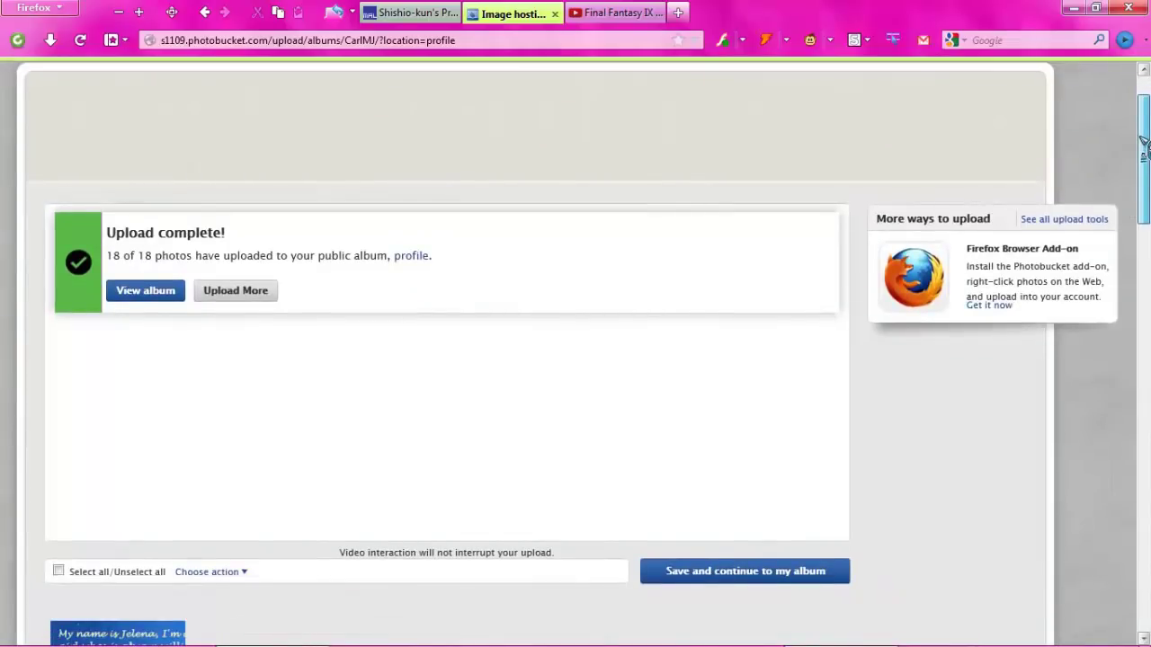
# Open the profile album from the completed upload and look over the uploaded slices
pyautogui.moveTo(1144, 143)
pyautogui.mouseDown()
pyautogui.moveTo(1144, 121)
pyautogui.moveTo(1145, 142)
pyautogui.mouseUp()
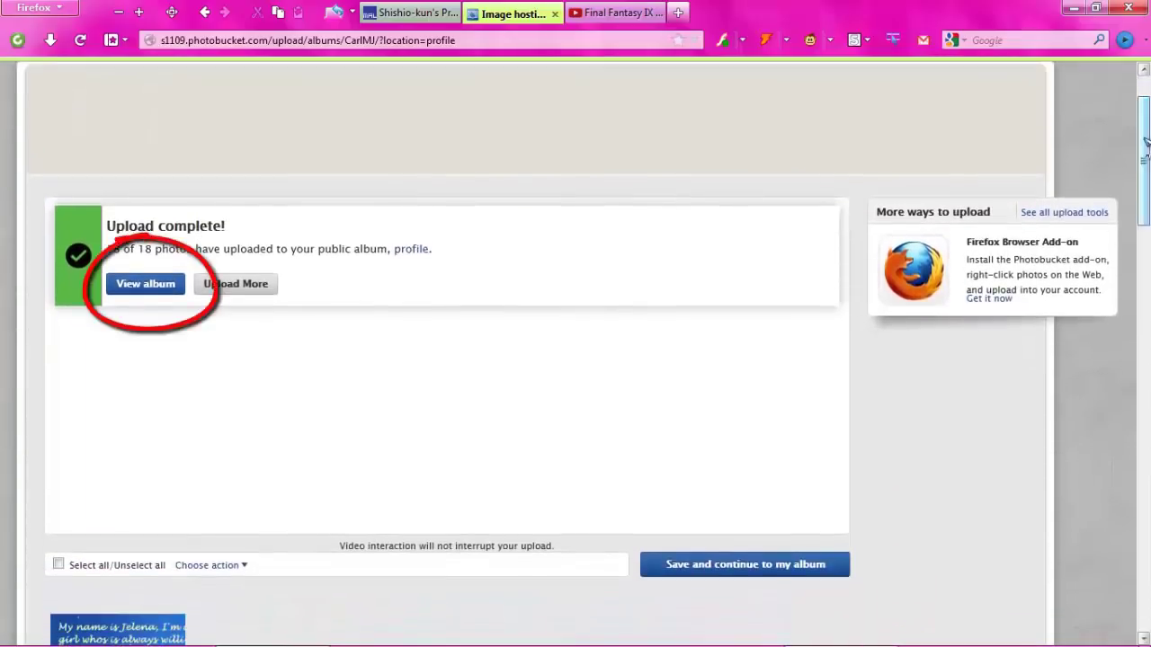
pyautogui.click(140, 286)
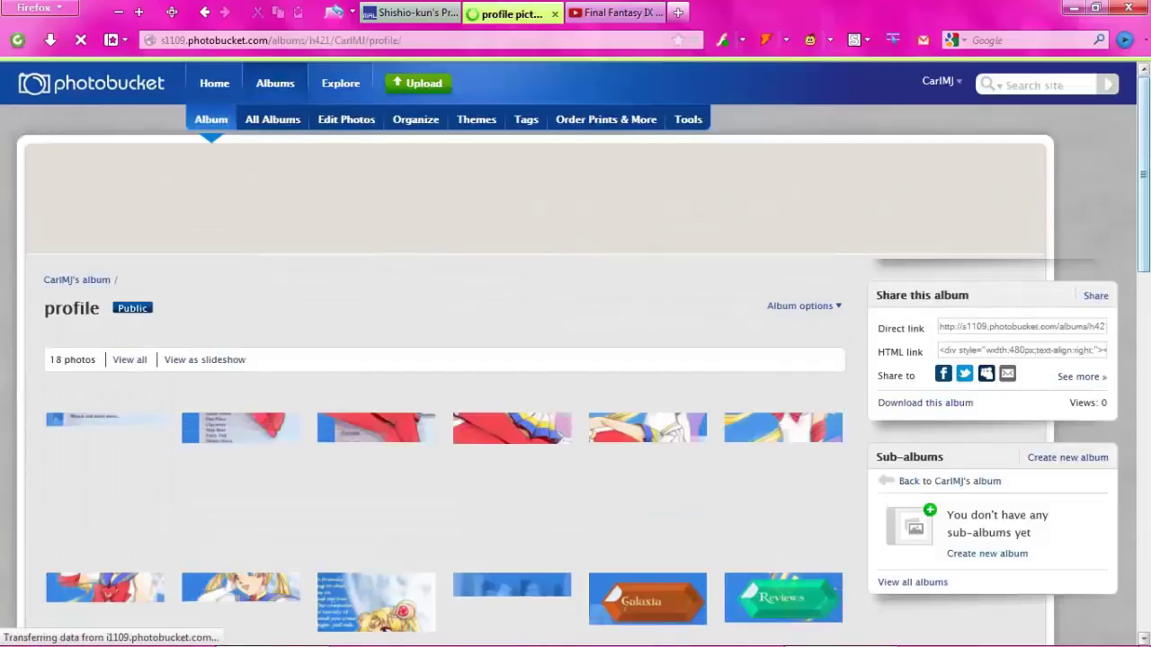
pyautogui.moveTo(1145, 159); pyautogui.dragTo(1139, 247)
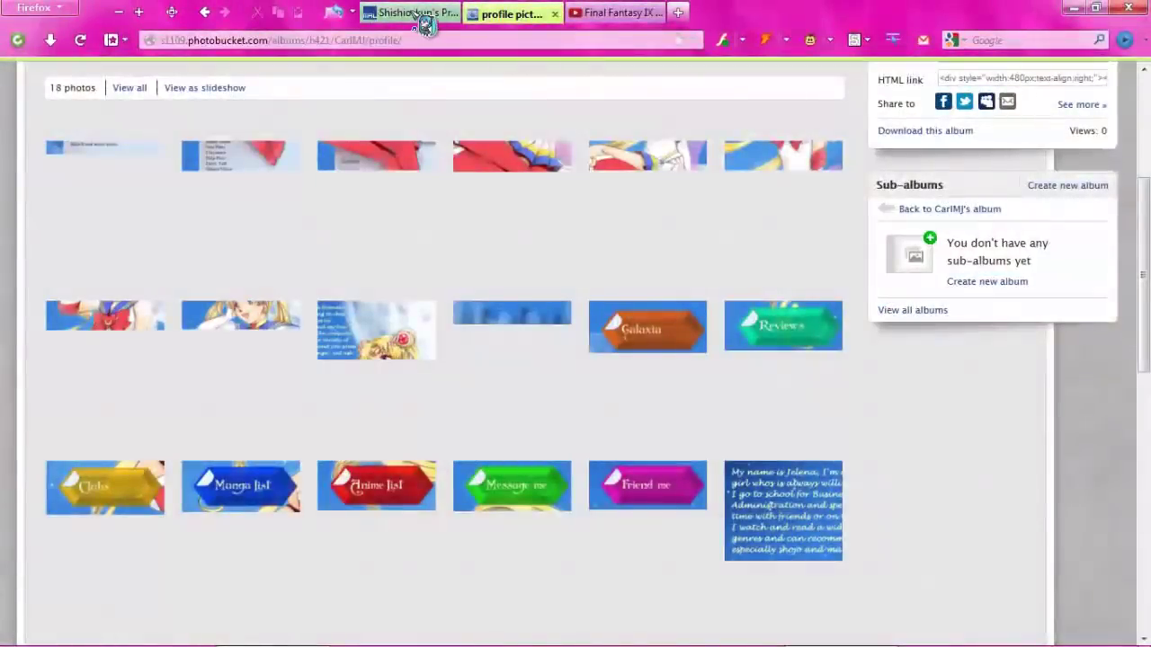
# Switch to MyAnimeList and open the About Me field on the myanimelist.net/editprofile.php page
pyautogui.click(418, 13)
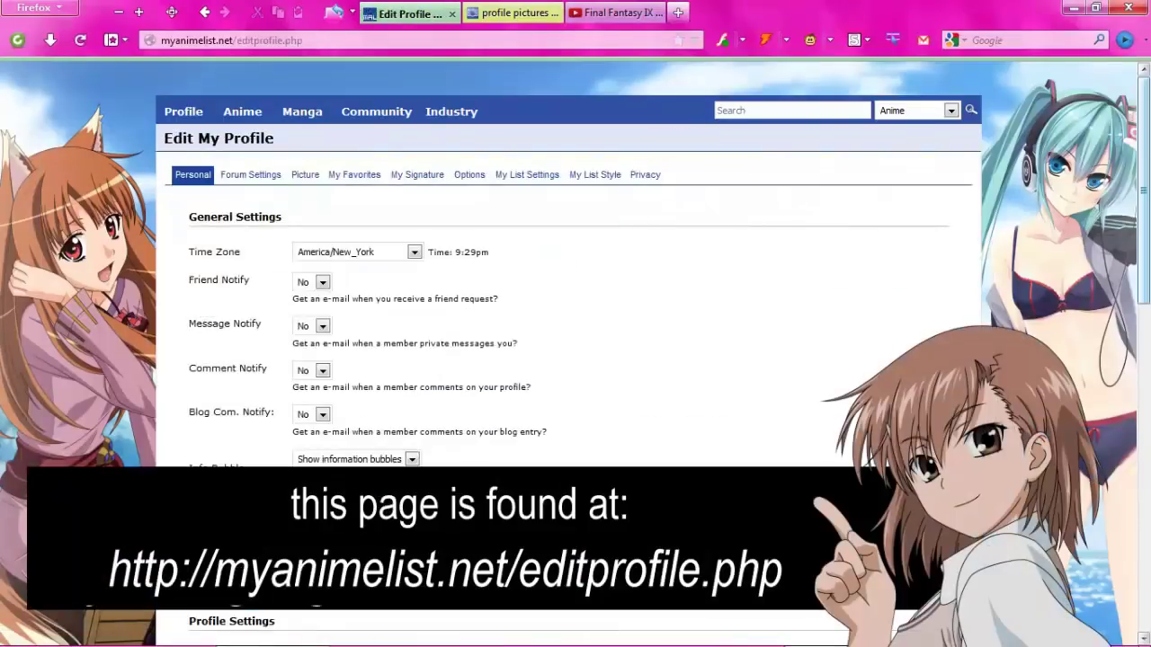
pyautogui.moveTo(1131, 131); pyautogui.dragTo(1133, 355)
pyautogui.scroll(-2, 1133, 355)
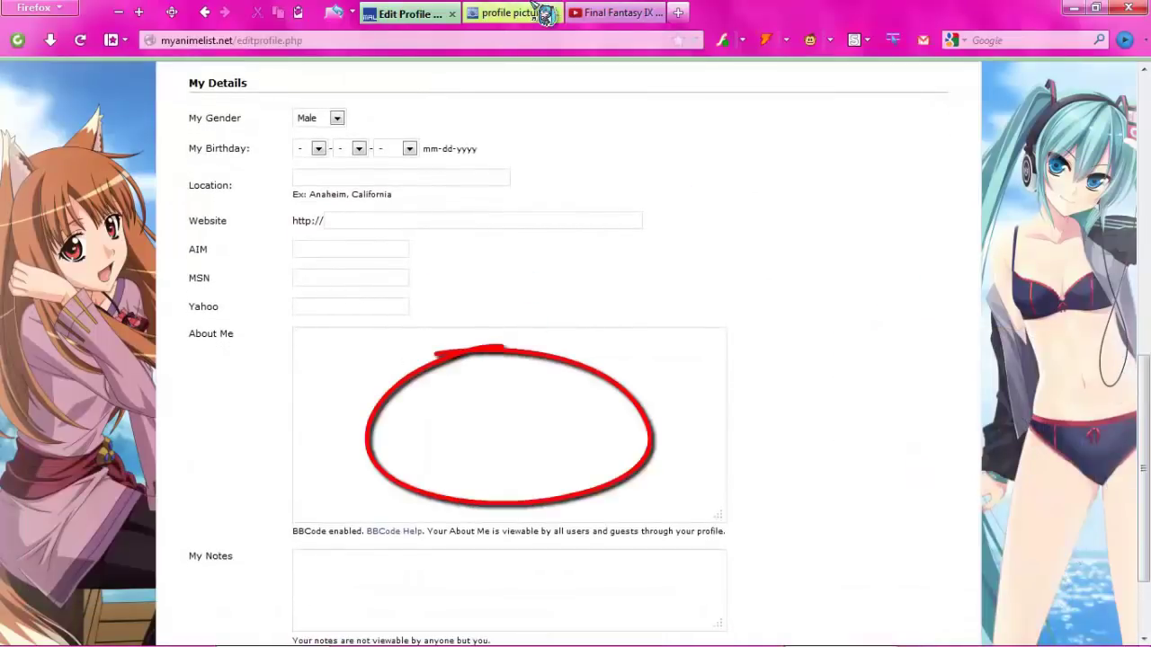
# Compare the slices in the Photobucket profile album with the guided Sailor Moon profile image in GIMP to identify the first piece
pyautogui.moveTo(521, 29)
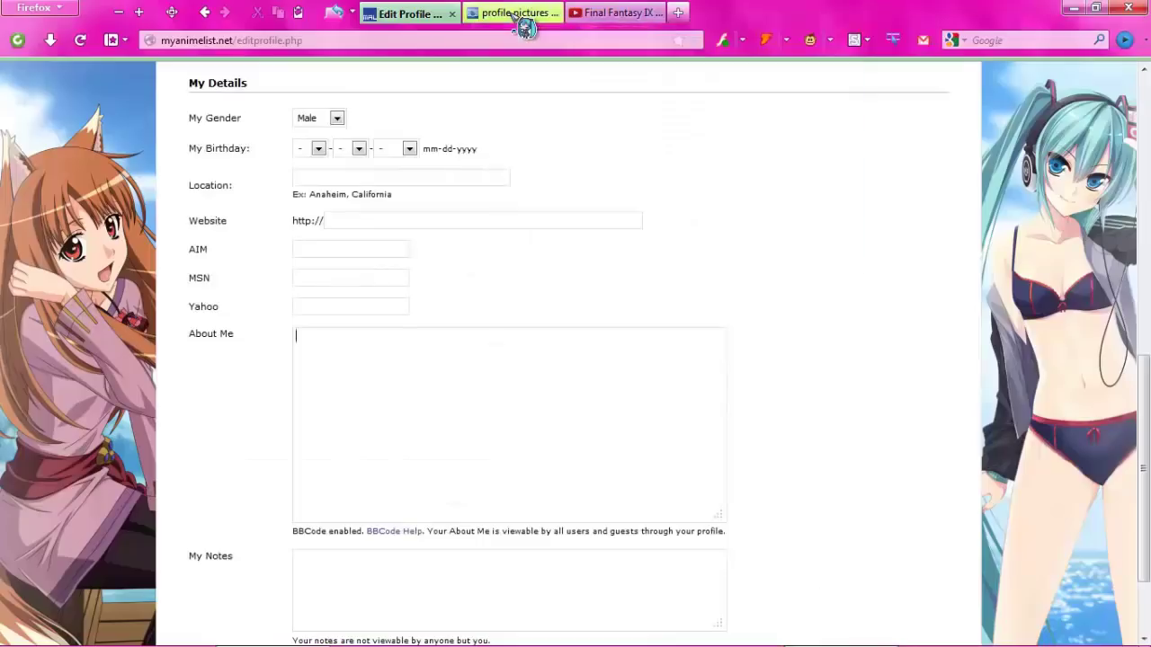
pyautogui.click(513, 12)
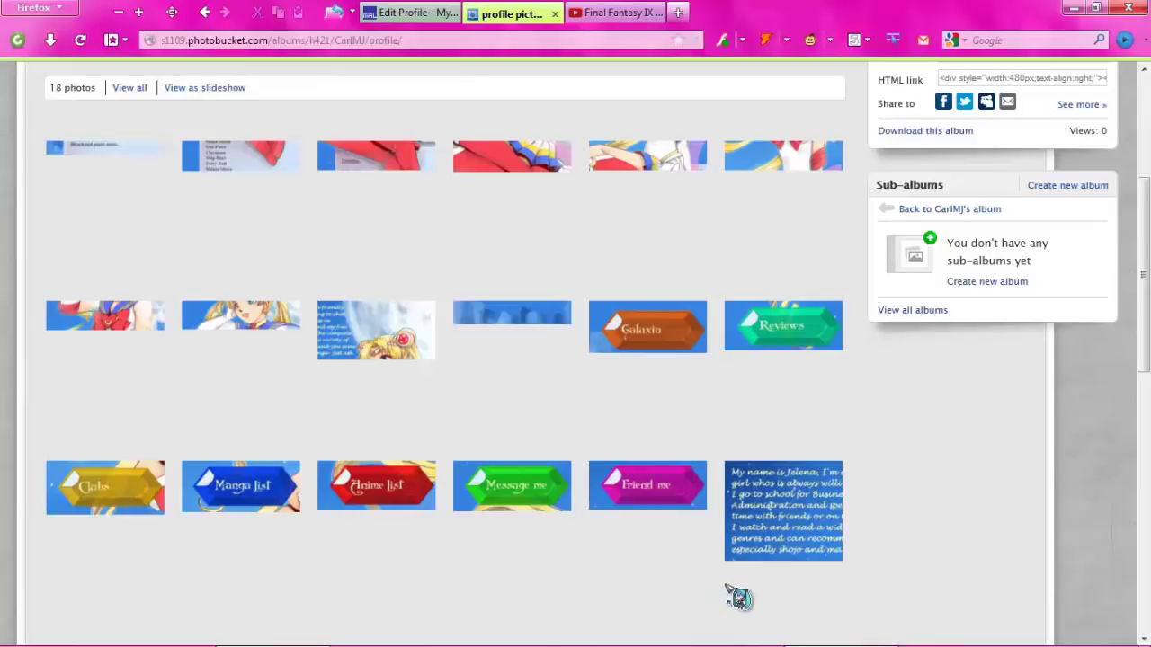
pyautogui.moveTo(490, 641)
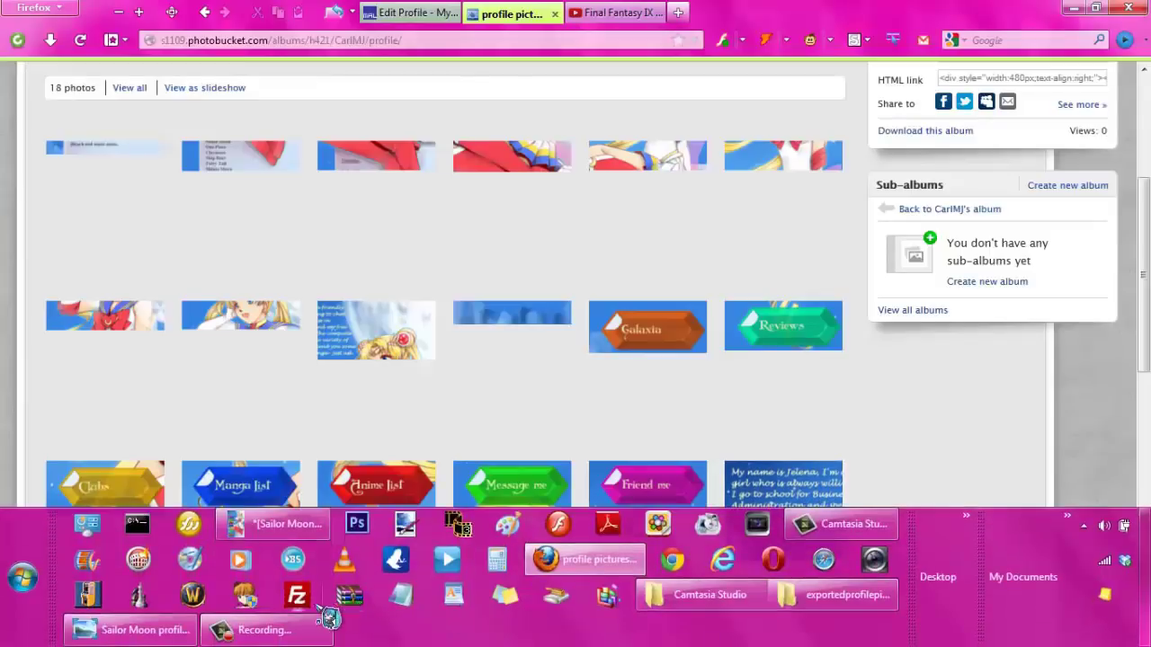
pyautogui.click(272, 523)
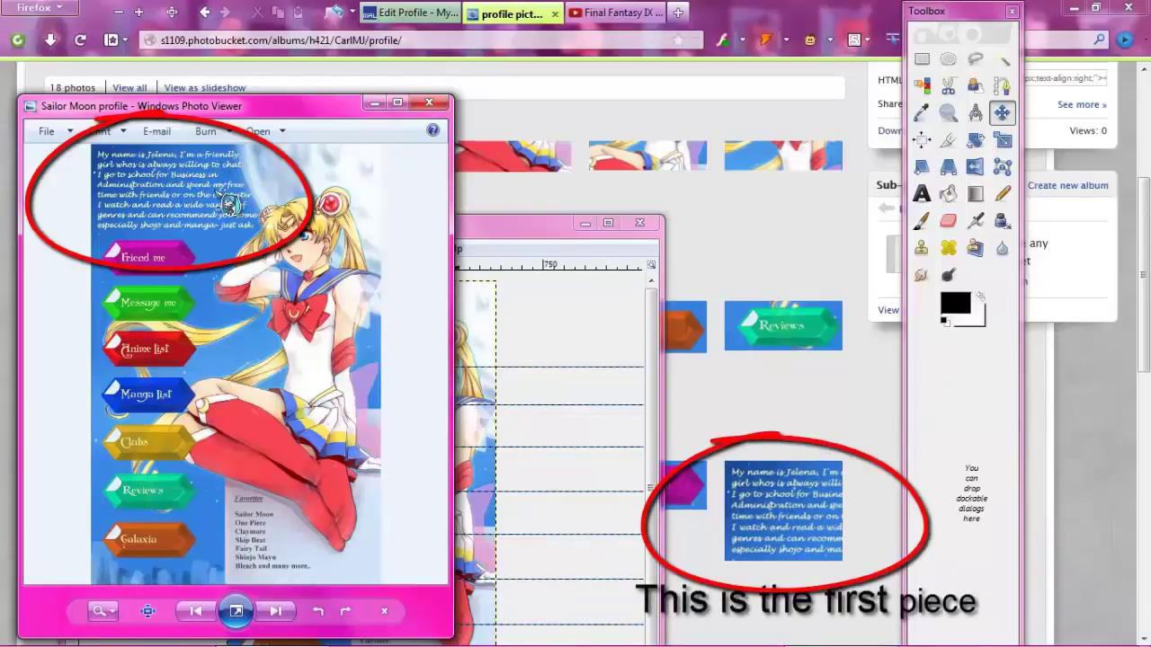
pyautogui.click(513, 222)
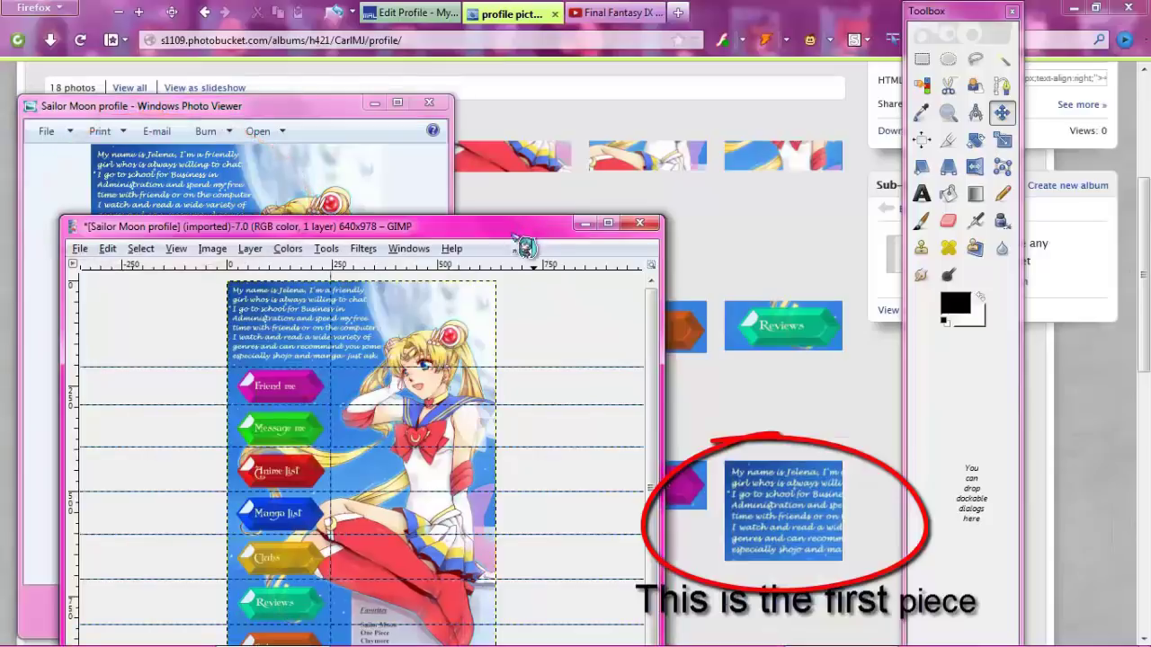
pyautogui.click(810, 412)
pyautogui.scroll(-2, 1144, 269)
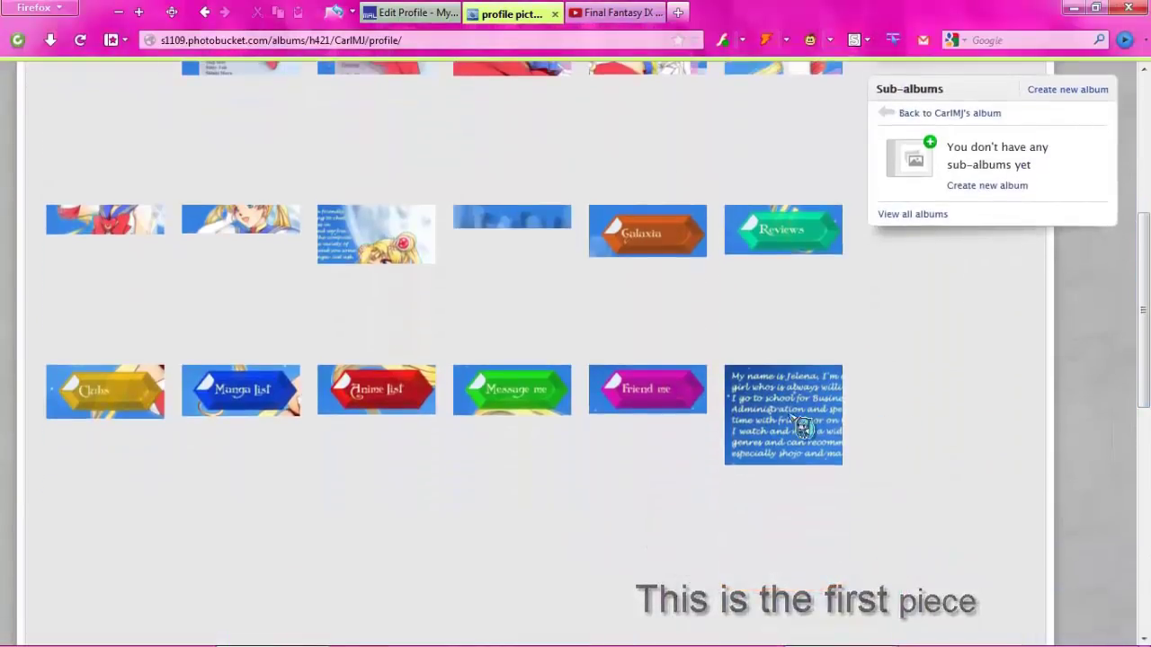
# Copy the IMG code of the first slice, SailorMoonprofile-00-00.png, from Photobucket and paste it into the About Me field on MyAnimeList
pyautogui.moveTo(803, 429)
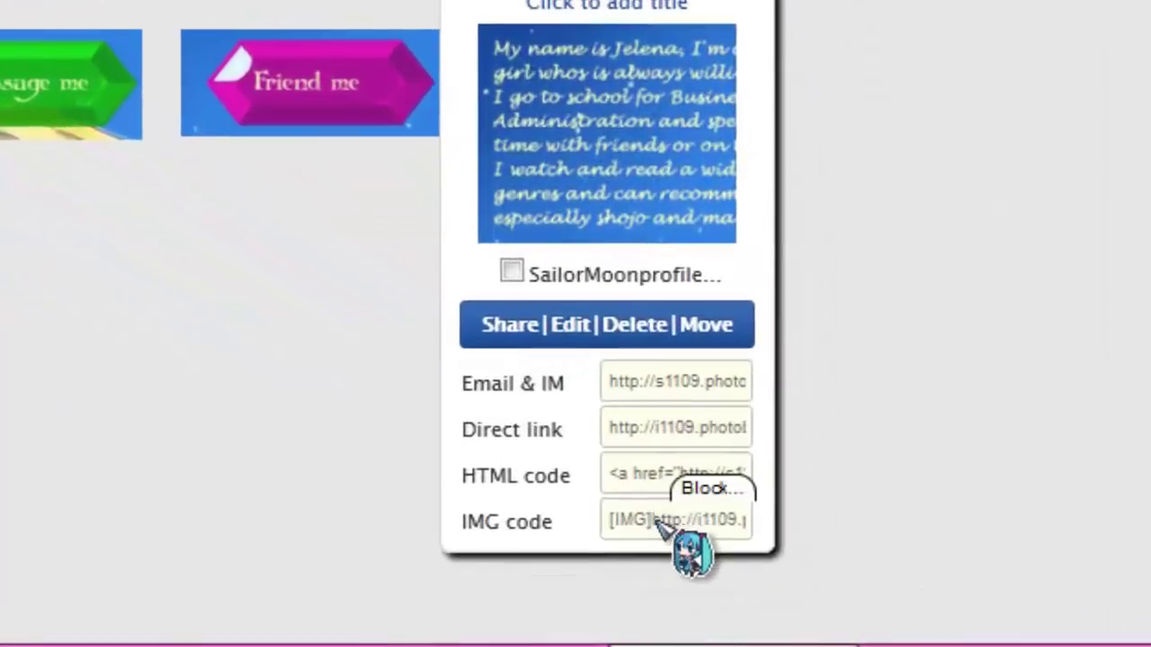
pyautogui.click(809, 591)
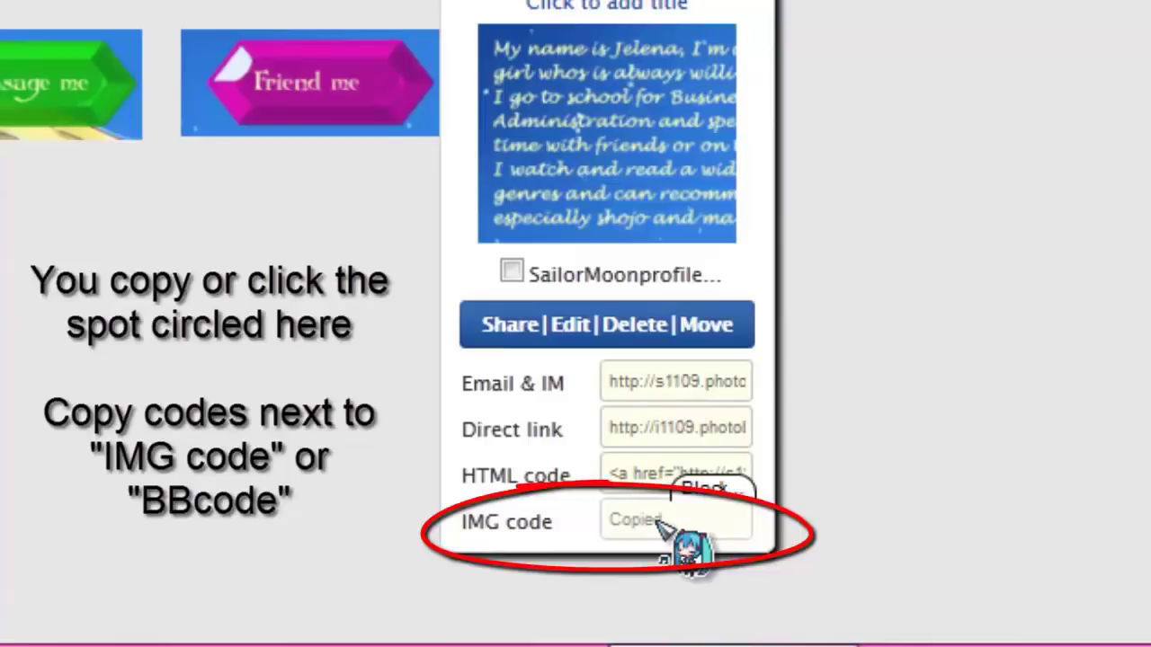
pyautogui.rightClick(660, 526)
pyautogui.click(670, 544)
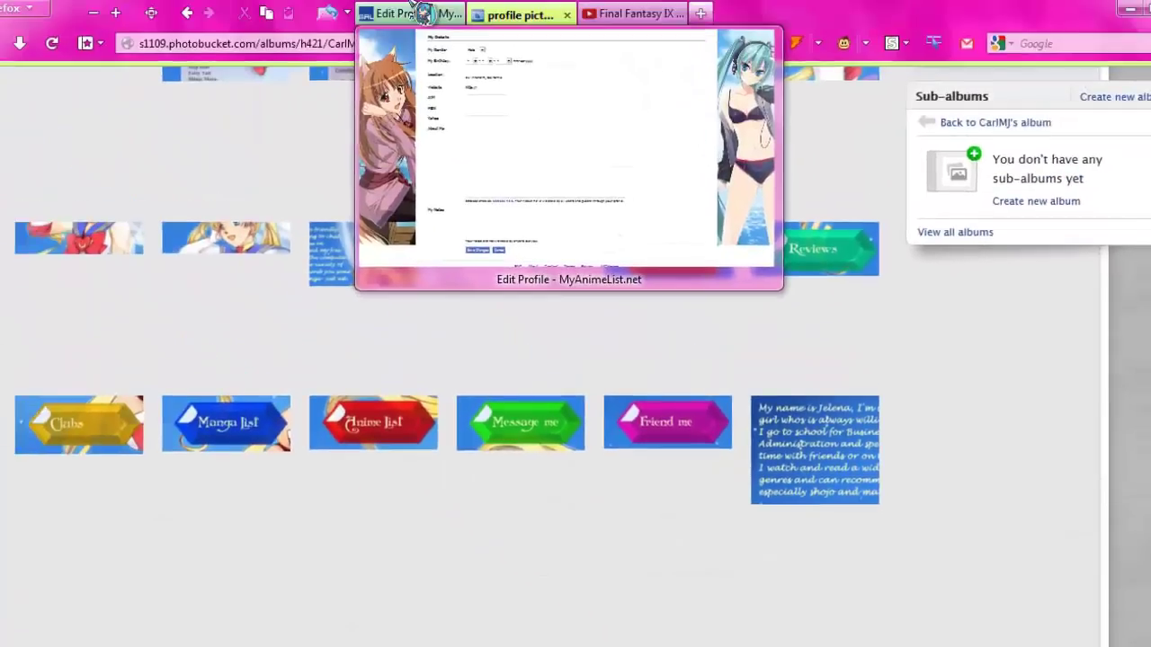
pyautogui.click(419, 14)
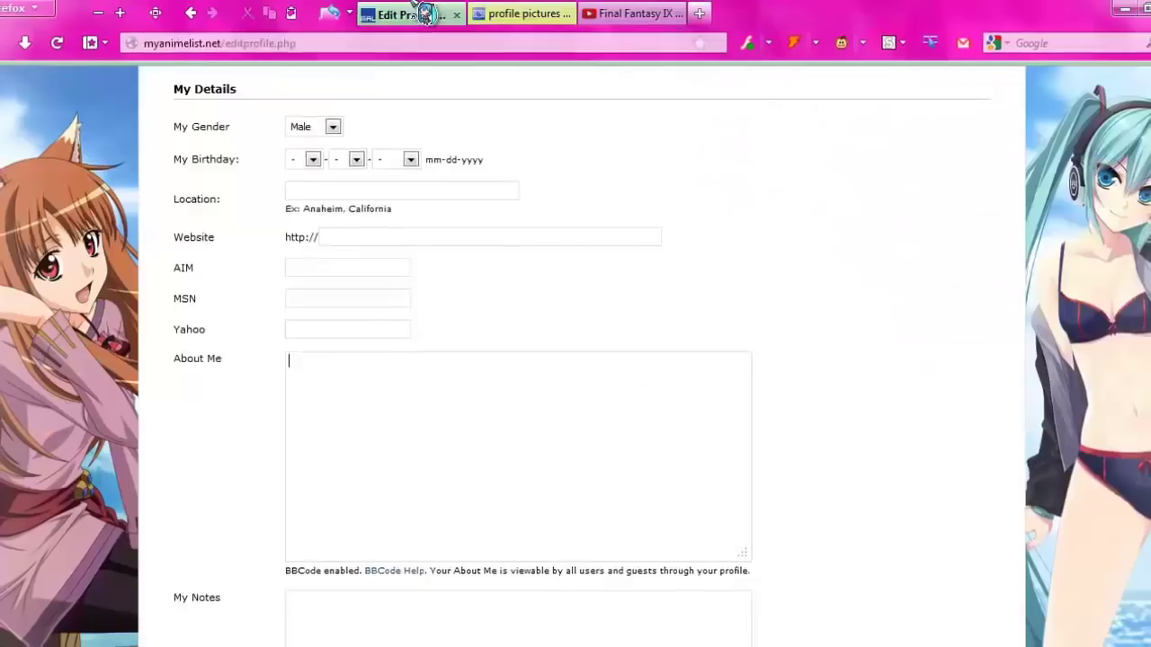
pyautogui.write('[IMG]http://i1109.photobucket.com/albums/h421/CarlMJ/profile/SailorMoonprofile-00-00.png[/IMG]')
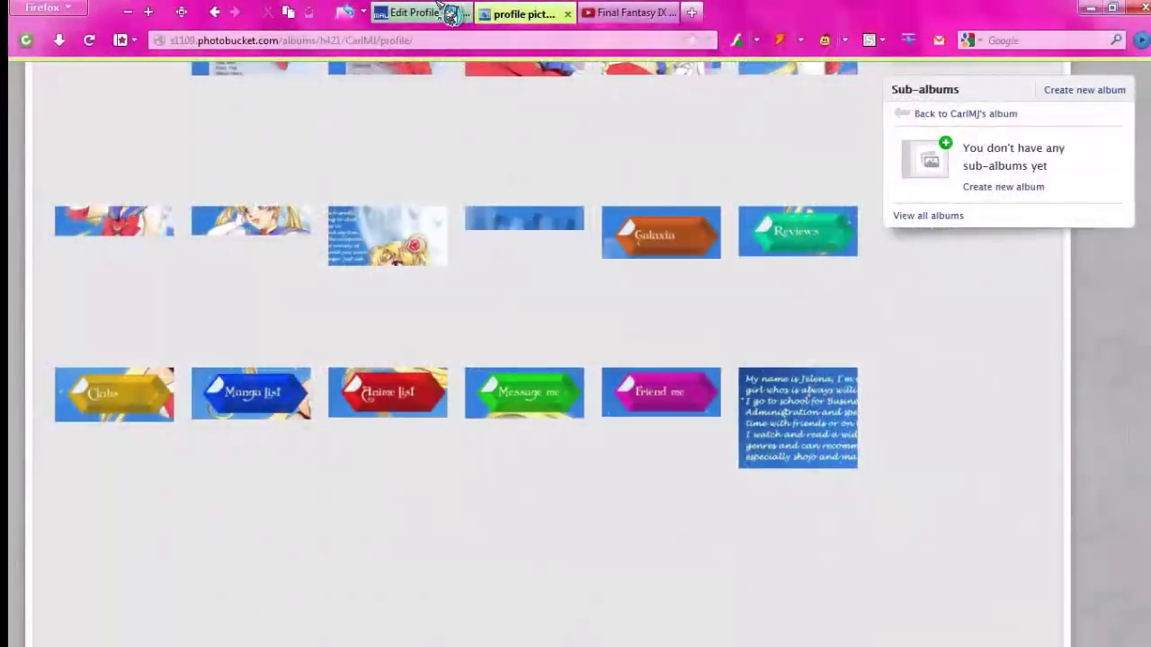
# Enlarge the About Me box and add the Photobucket IMG code of slice SailorMoonprofile-01-00.png directly after the first code, without a line break
pyautogui.moveTo(319, 629)
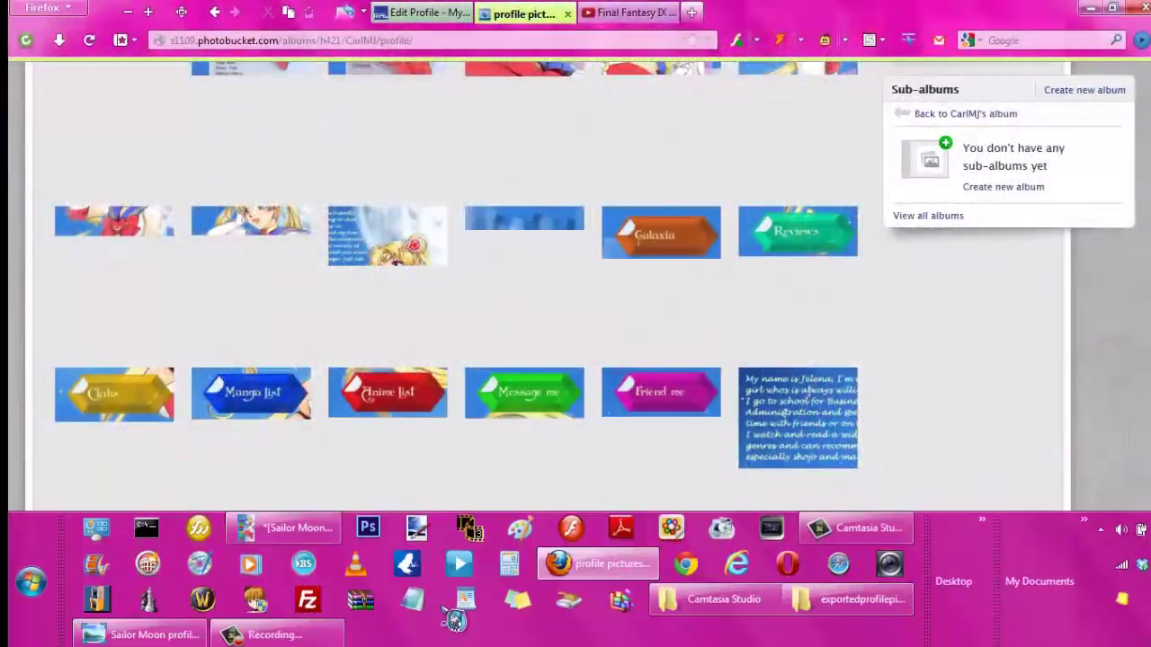
pyautogui.click(292, 531)
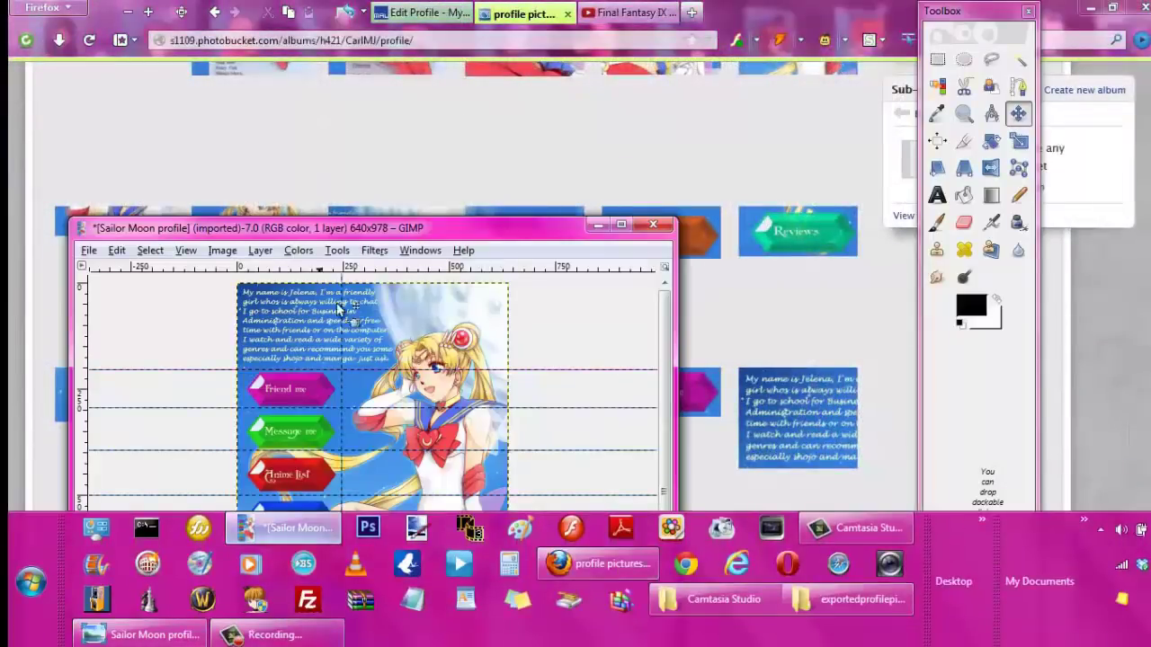
pyautogui.click(16, 442)
pyautogui.moveTo(409, 243)
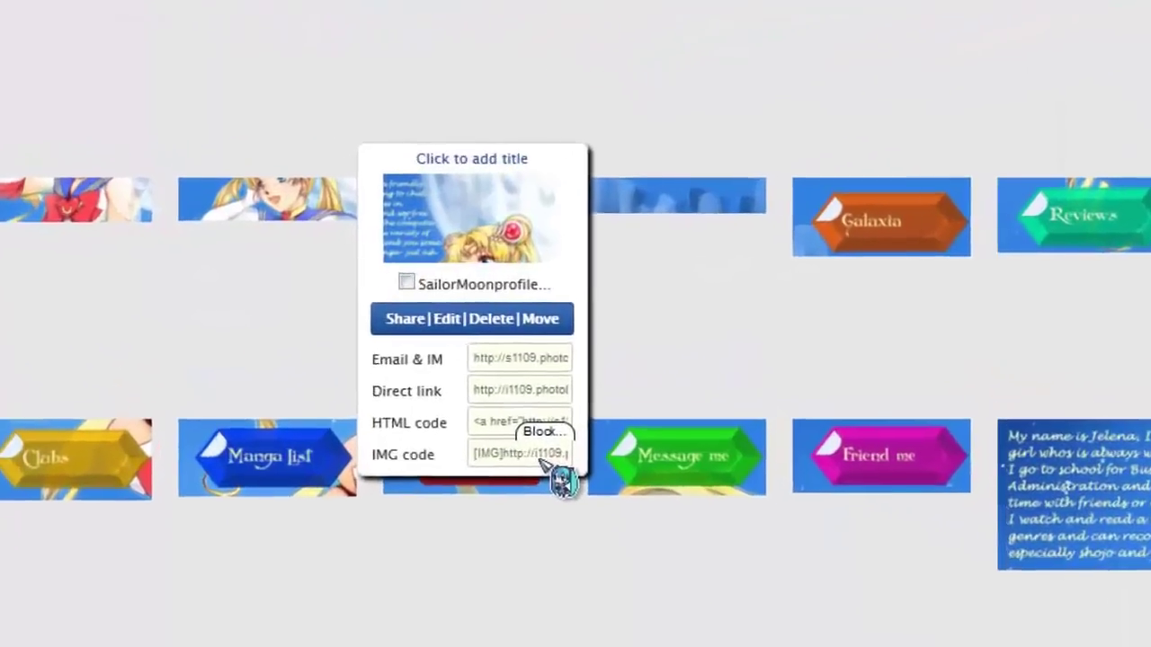
pyautogui.click(454, 404)
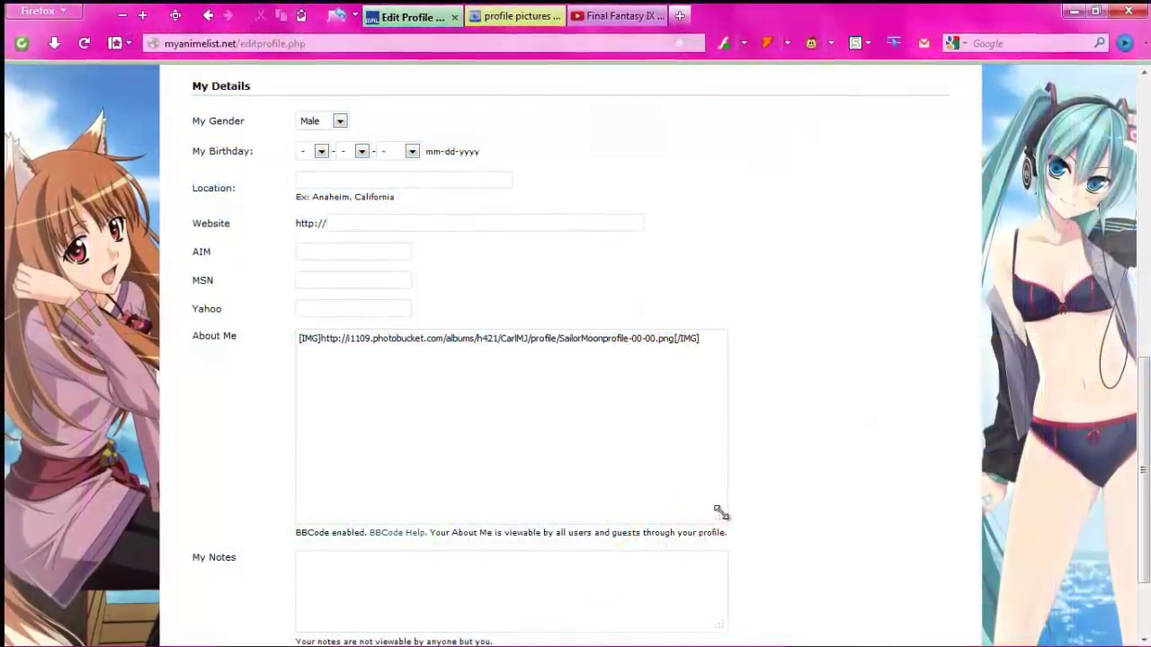
pyautogui.moveTo(721, 510); pyautogui.dragTo(998, 568)
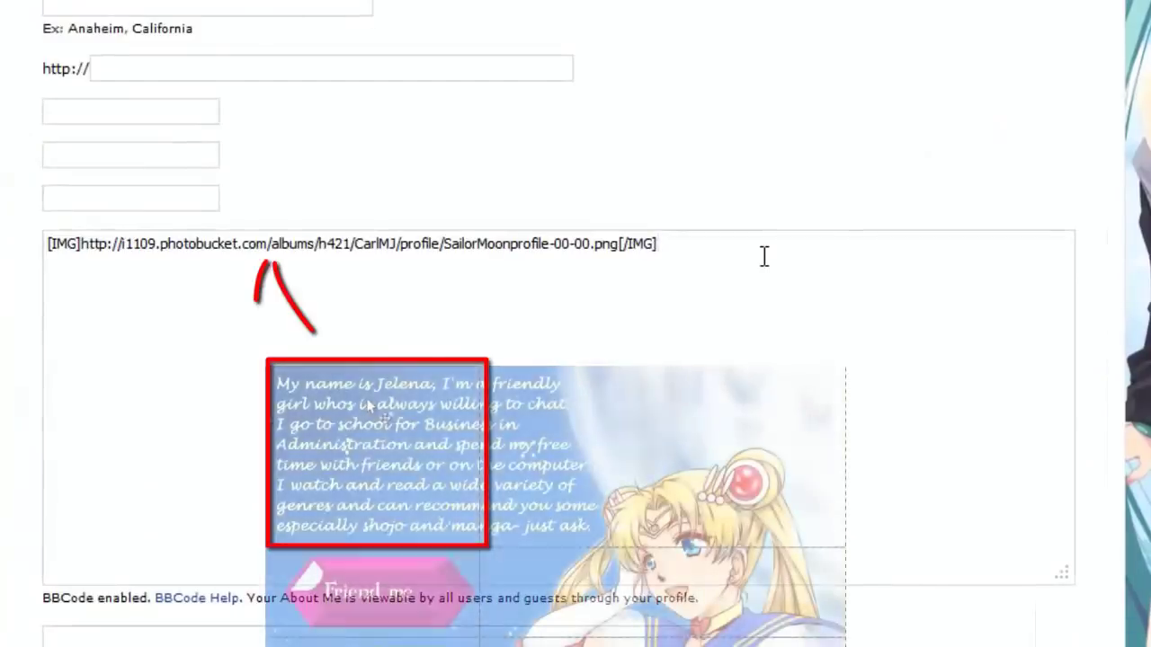
pyautogui.write('[IMG]http://i1109.photobucket.com/albums/h421/CarlMJ/profile/SailorMoonprofile-01-00.png[/IMG]')
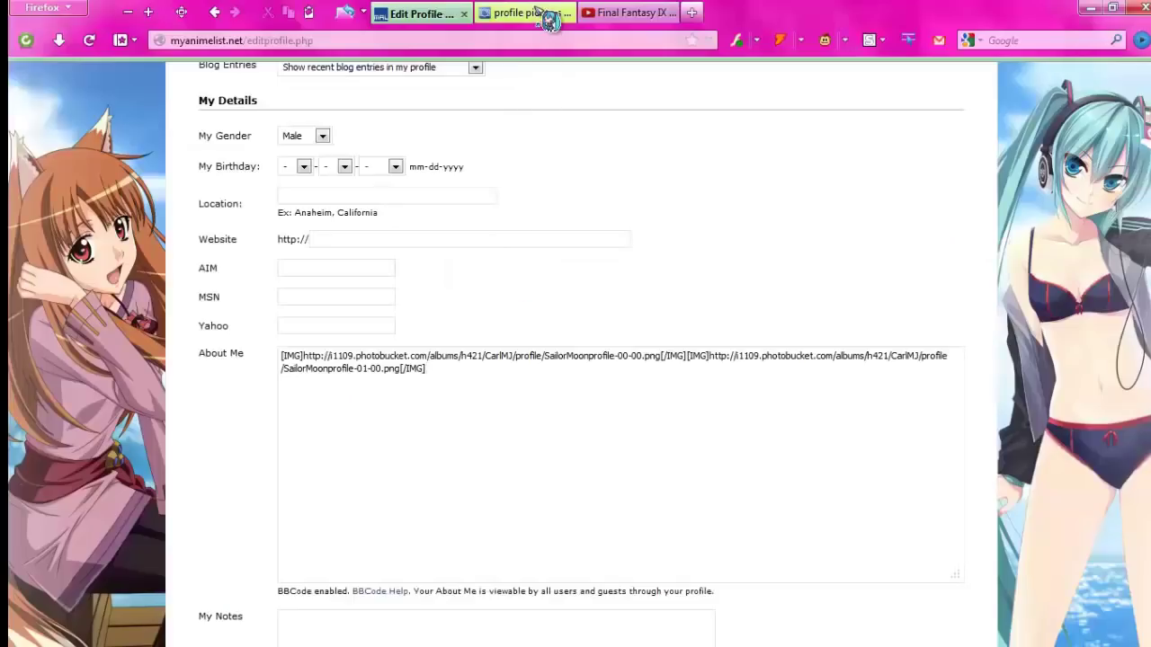
# Copy the IMG code of the Friend me slice, SailorMoonprofile-00-01.png, and paste it on a new line in About Me, following the GIMP layout
pyautogui.moveTo(521, 13)
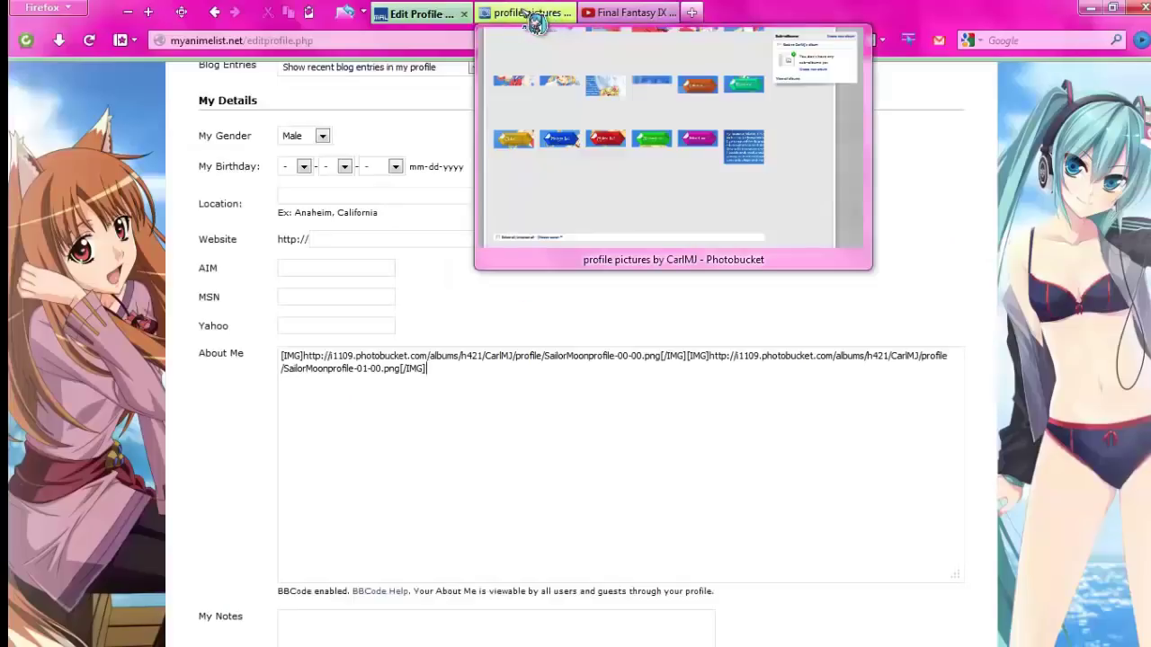
pyautogui.click(520, 12)
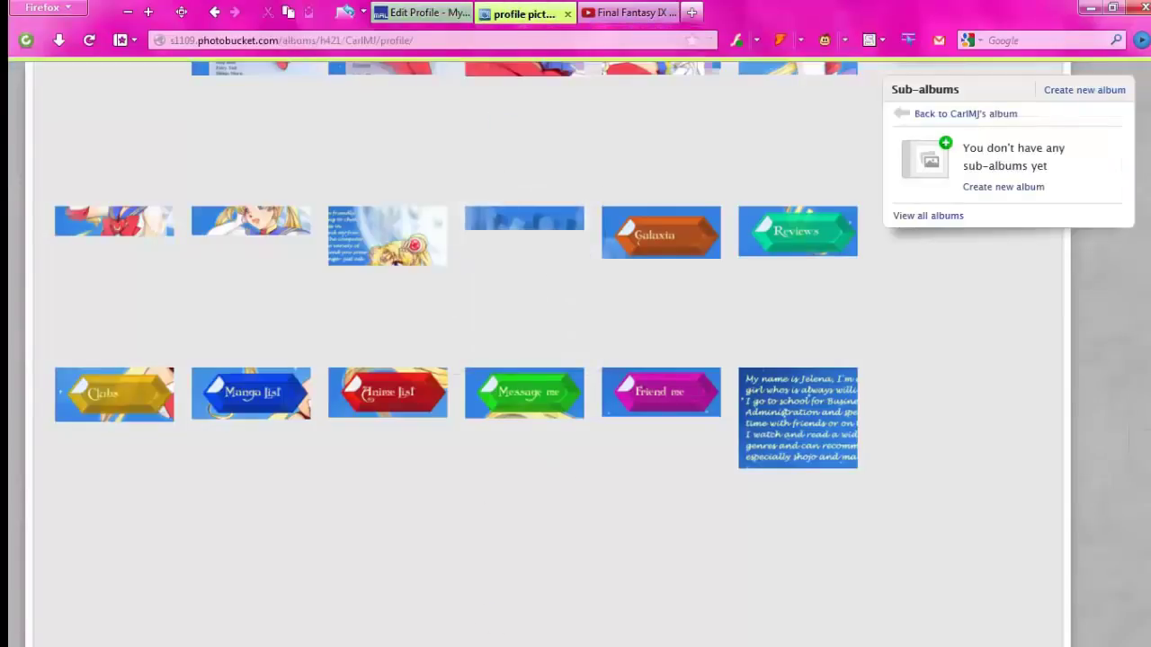
pyautogui.moveTo(194, 641)
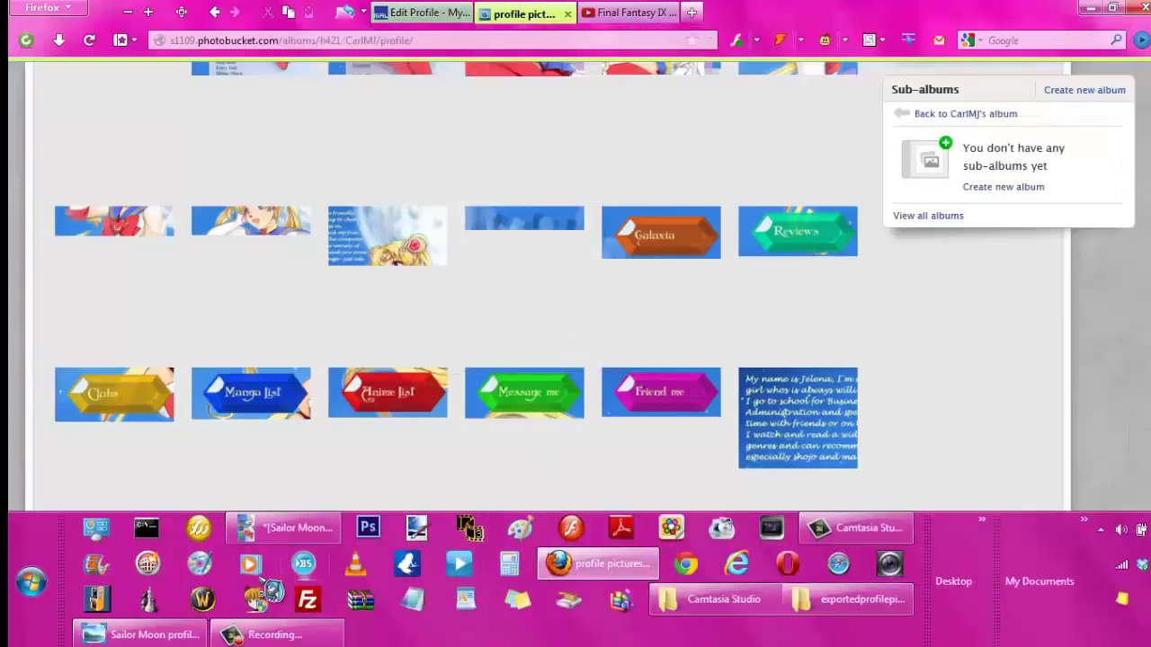
pyautogui.click(286, 529)
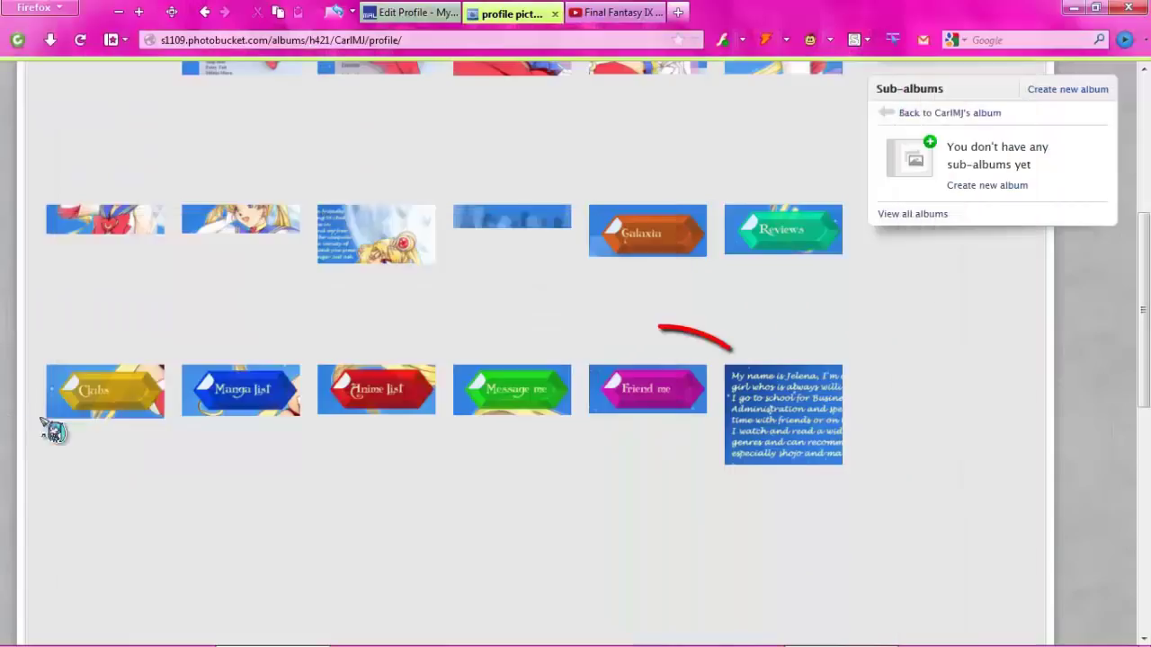
pyautogui.scroll(-1, 816, 441)
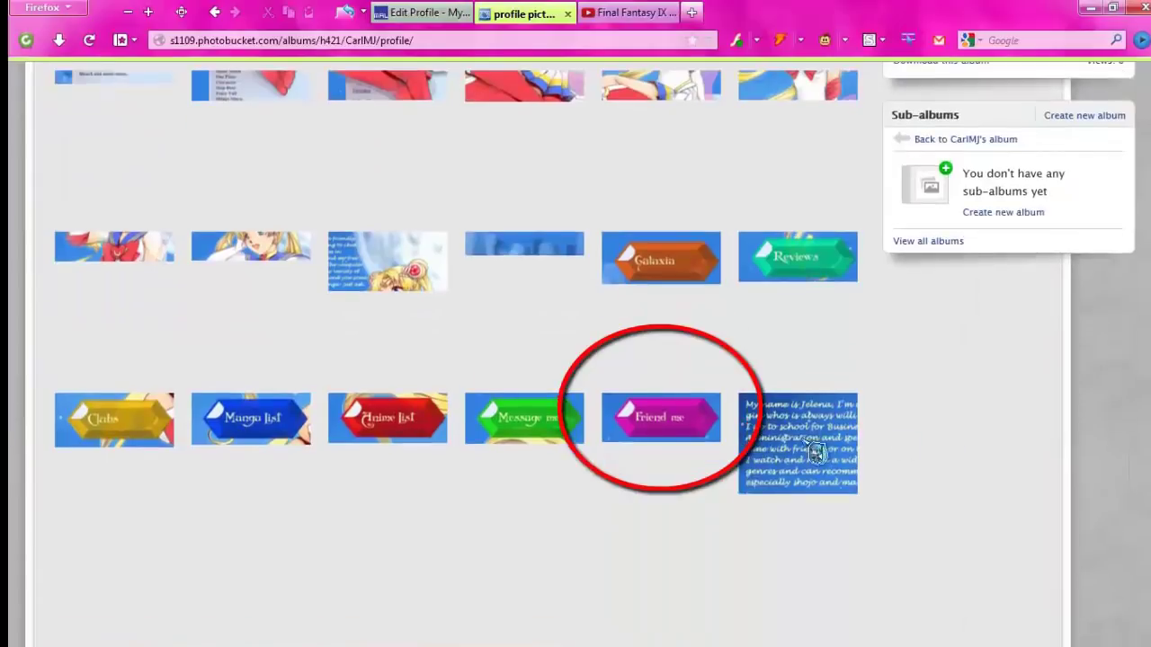
pyautogui.moveTo(663, 426)
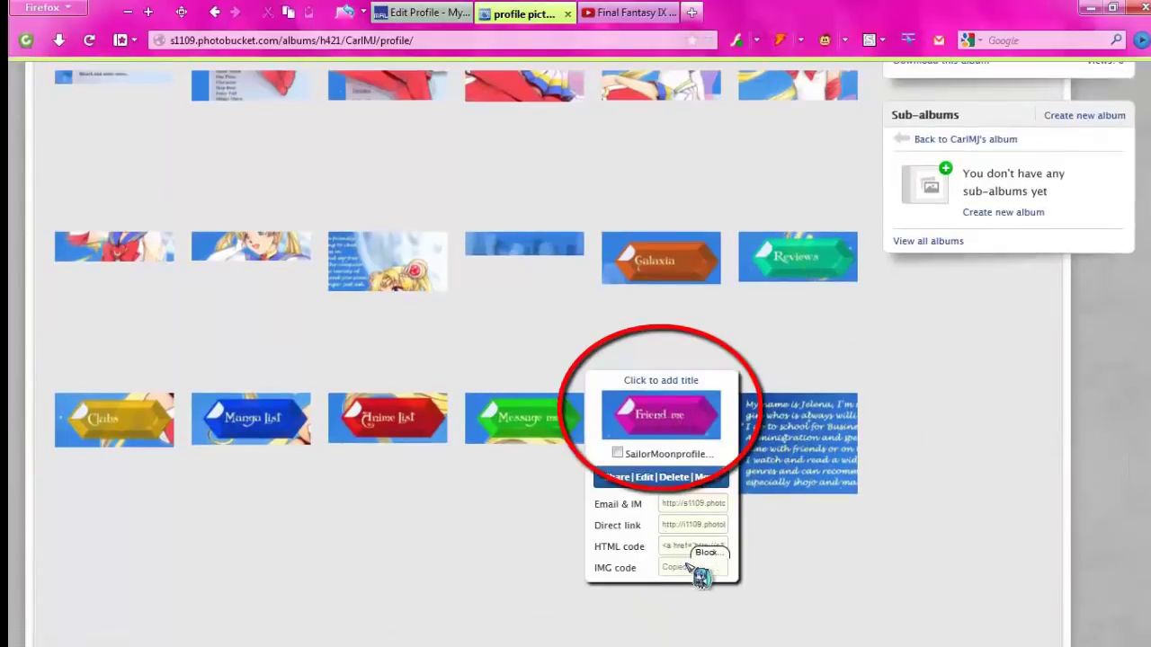
pyautogui.click(434, 13)
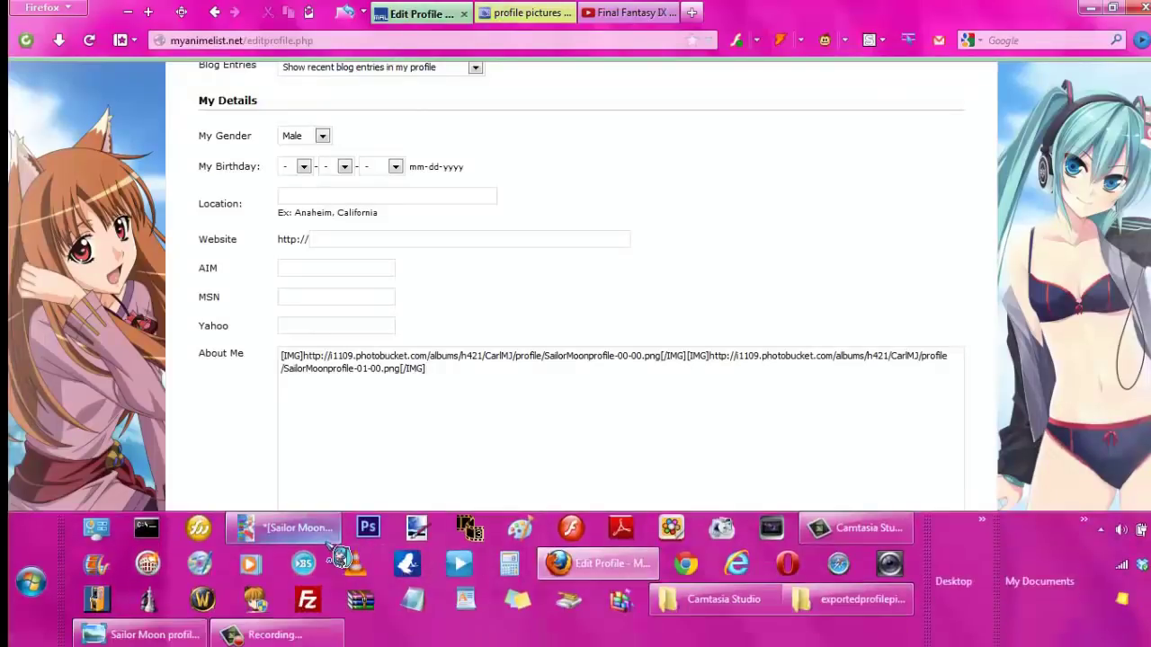
pyautogui.click(286, 527)
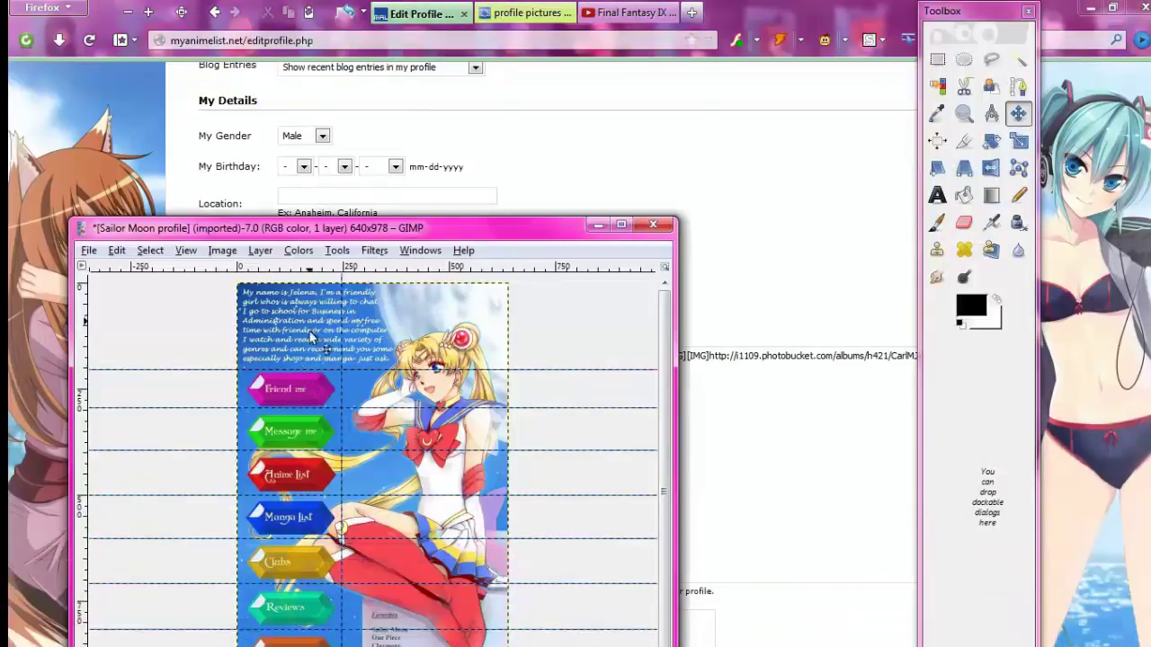
pyautogui.click(22, 461)
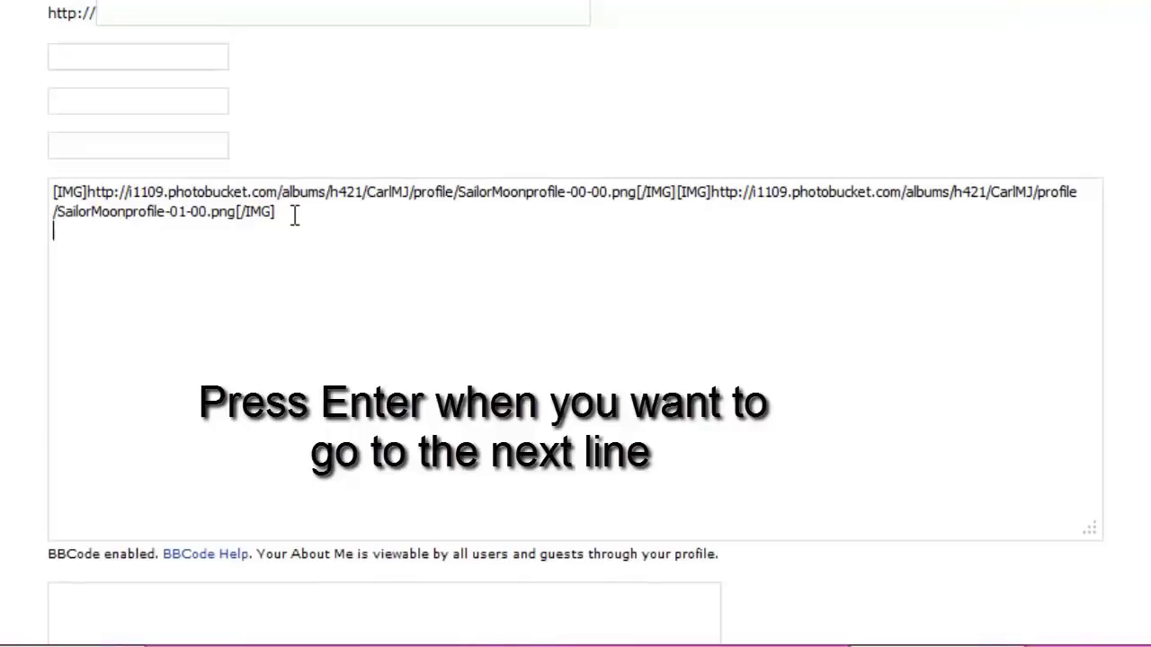
pyautogui.write('[IMG]http://i1109.photobucket.com/albums/h421/CarlMJ/profile/SailorMoonprofile-00-01.png[/IMG]')
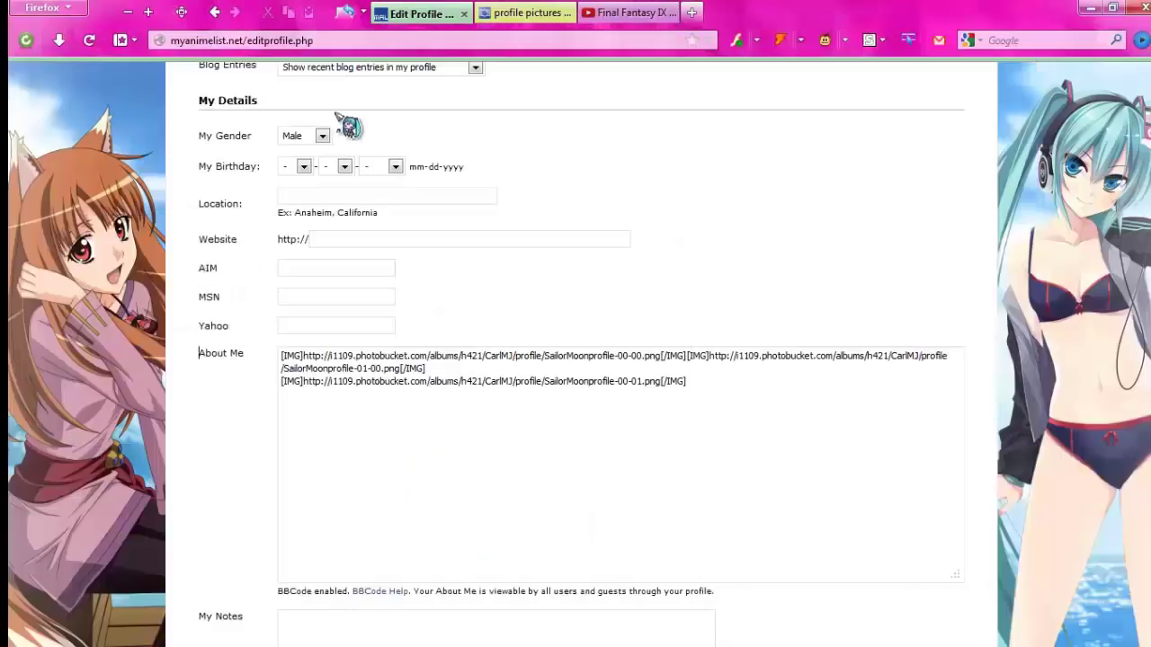
# Copy the IMG code of slice SailorMoonprofile-01-01.png from Photobucket and paste it directly after the 00-01 code in About Me
pyautogui.click(530, 13)
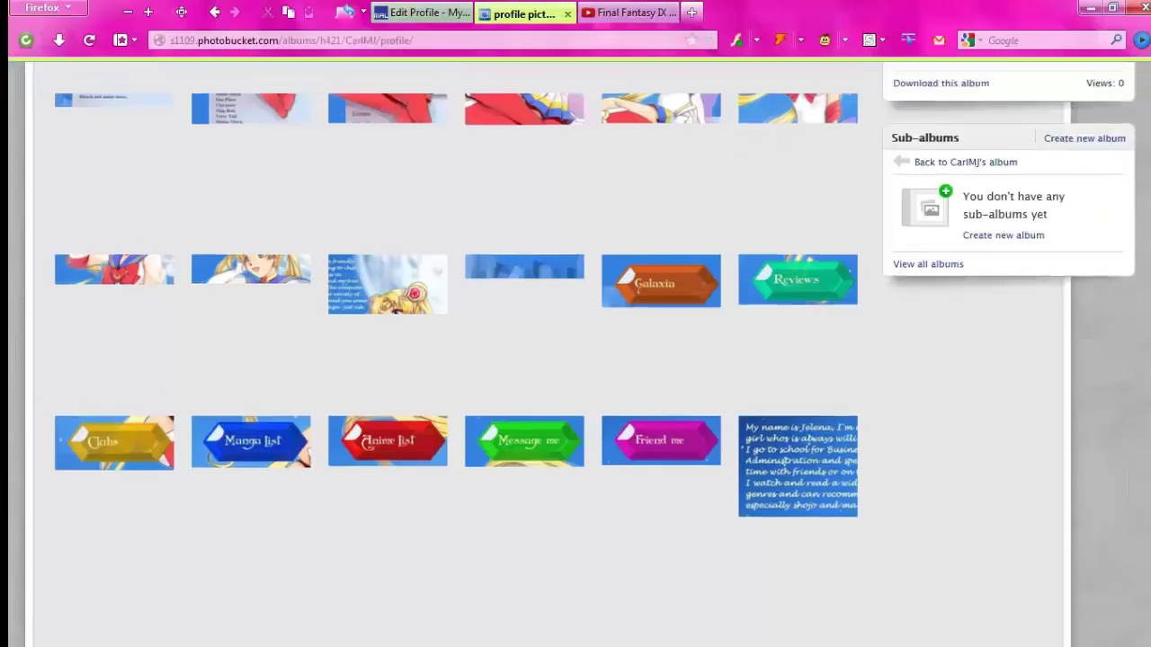
pyautogui.scroll(-2, 612, 276)
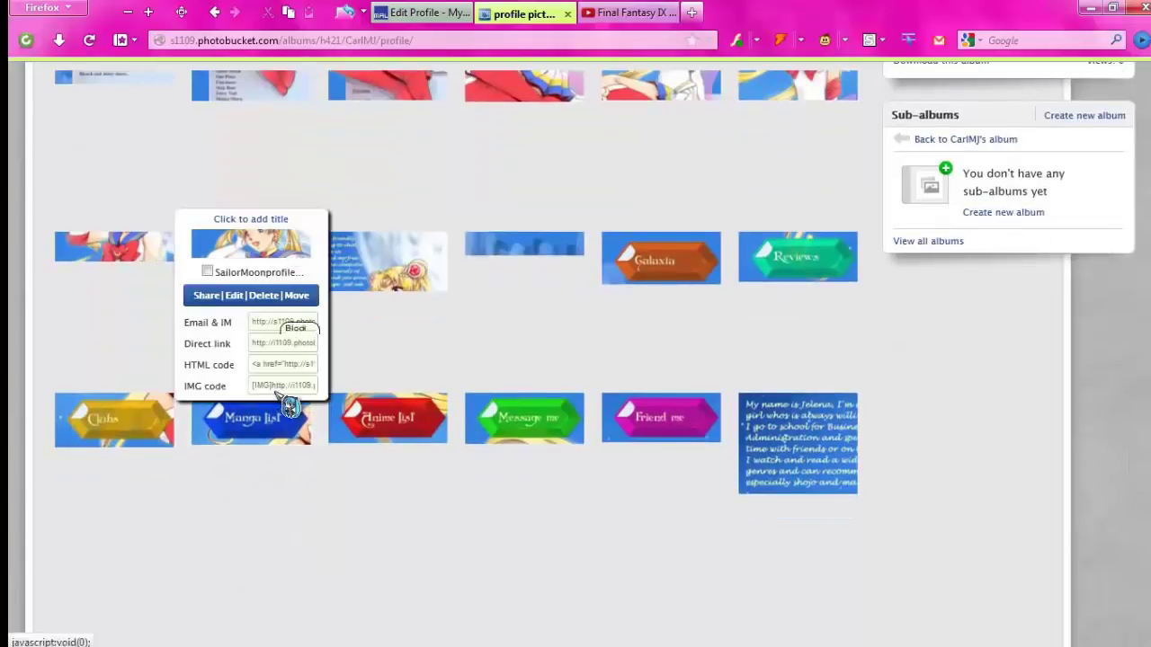
pyautogui.click(282, 387)
pyautogui.click(405, 13)
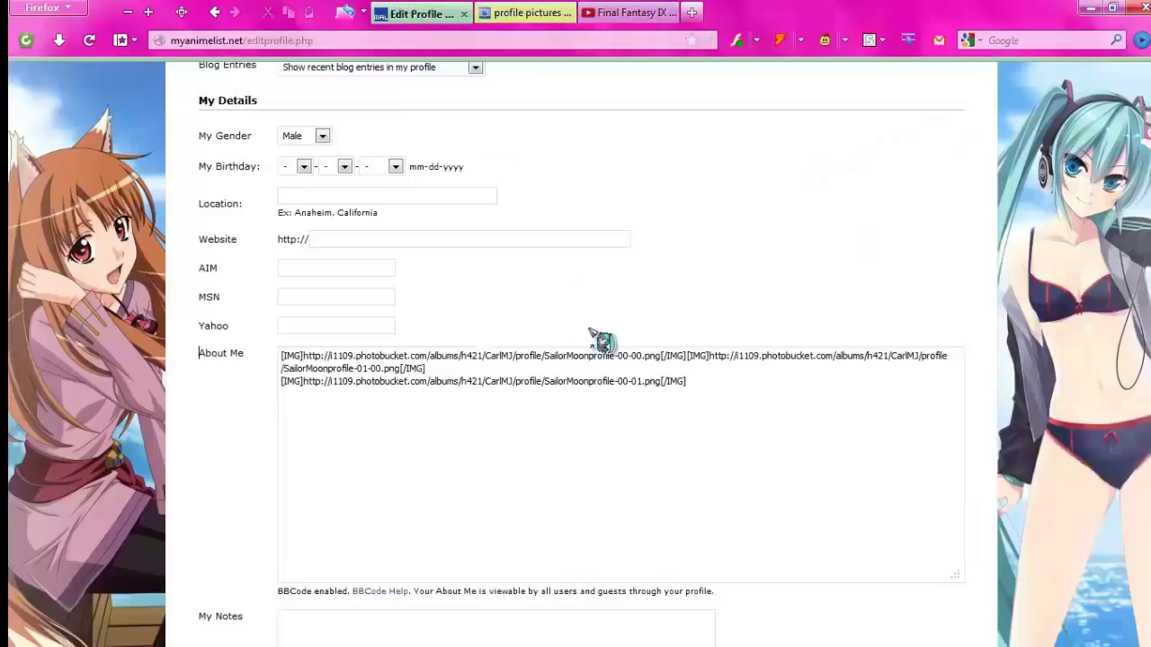
pyautogui.write('[IMG]http://i1109.photobucket.com/albums/h421/CarlMJ/profile/SailorMoonprofile-01-01.png[/IMG]')
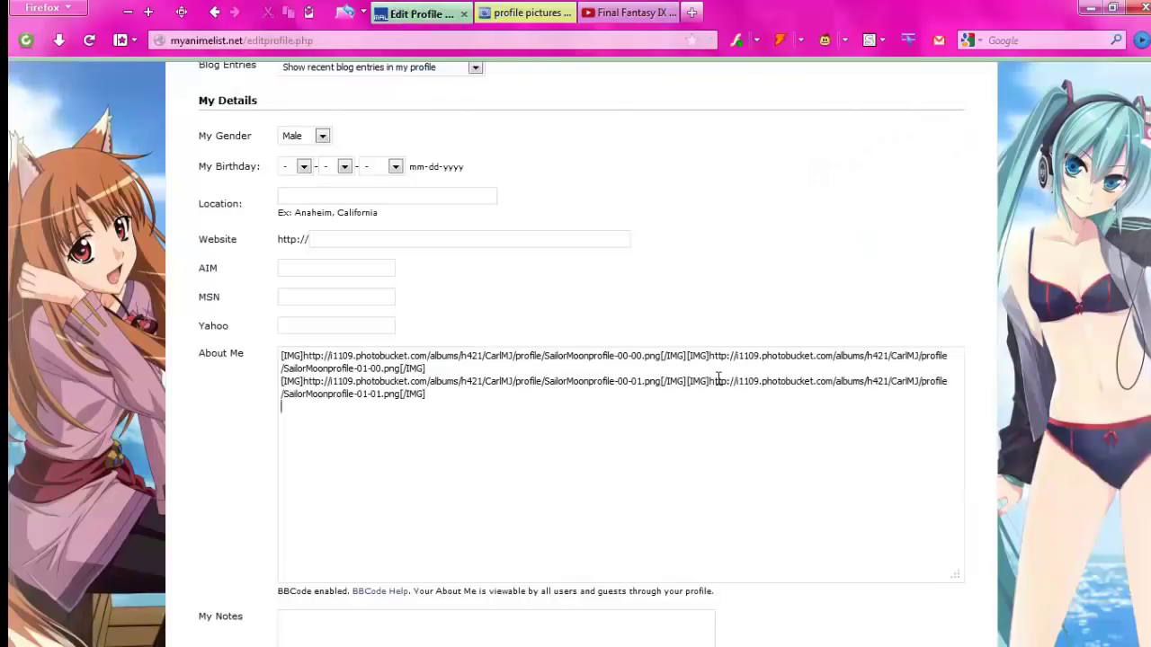
# Add the Photobucket IMG codes of slices 00-02 through 01-08 to About Me, pairing the 00 and 01 slices of each row on one line
pyautogui.click(539, 13)
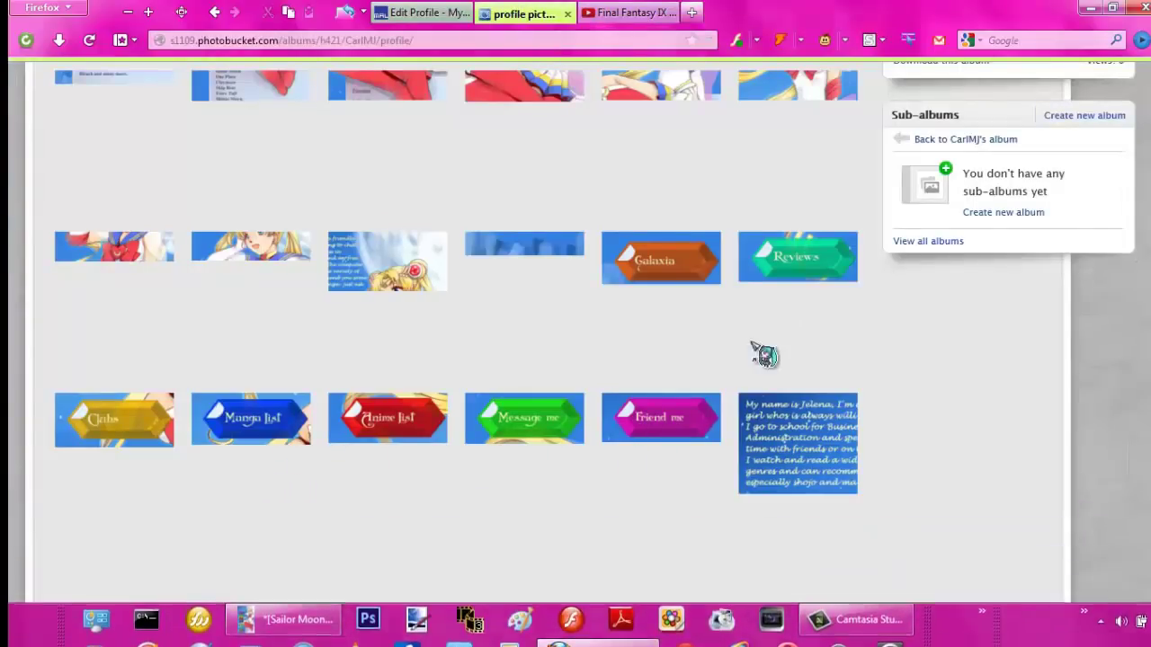
pyautogui.moveTo(553, 422)
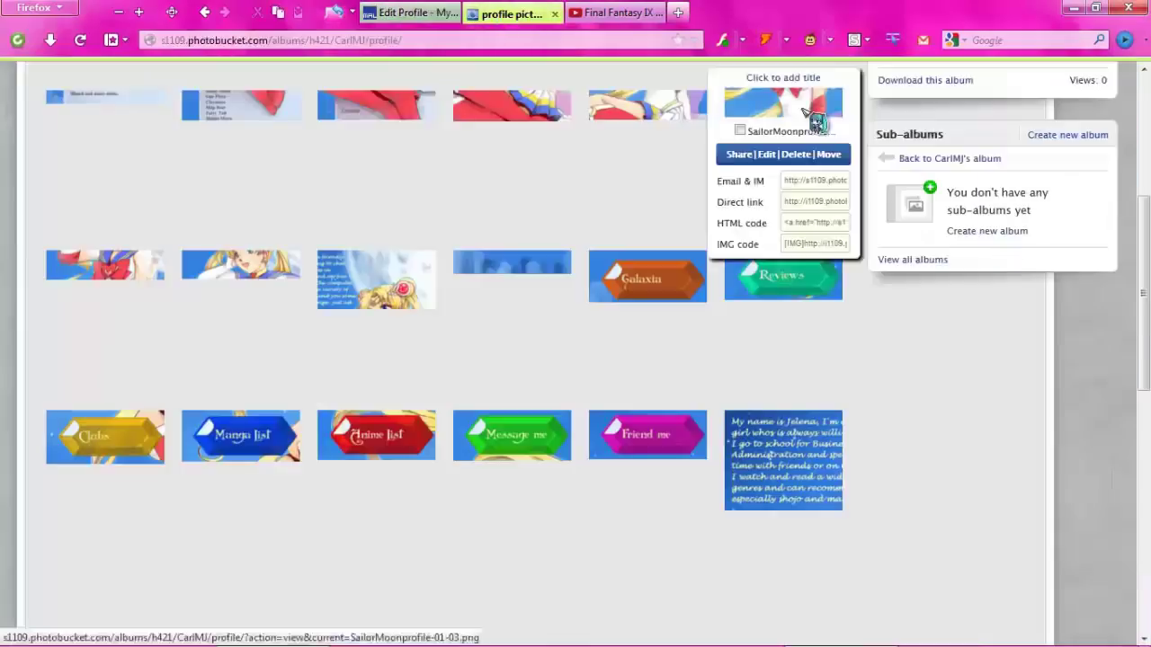
pyautogui.write('[IMG]http://i1109.photobucket.com/albums/h421/CarlMJ/profile/SailorMoonprofile-00-04.png[/IMG]')
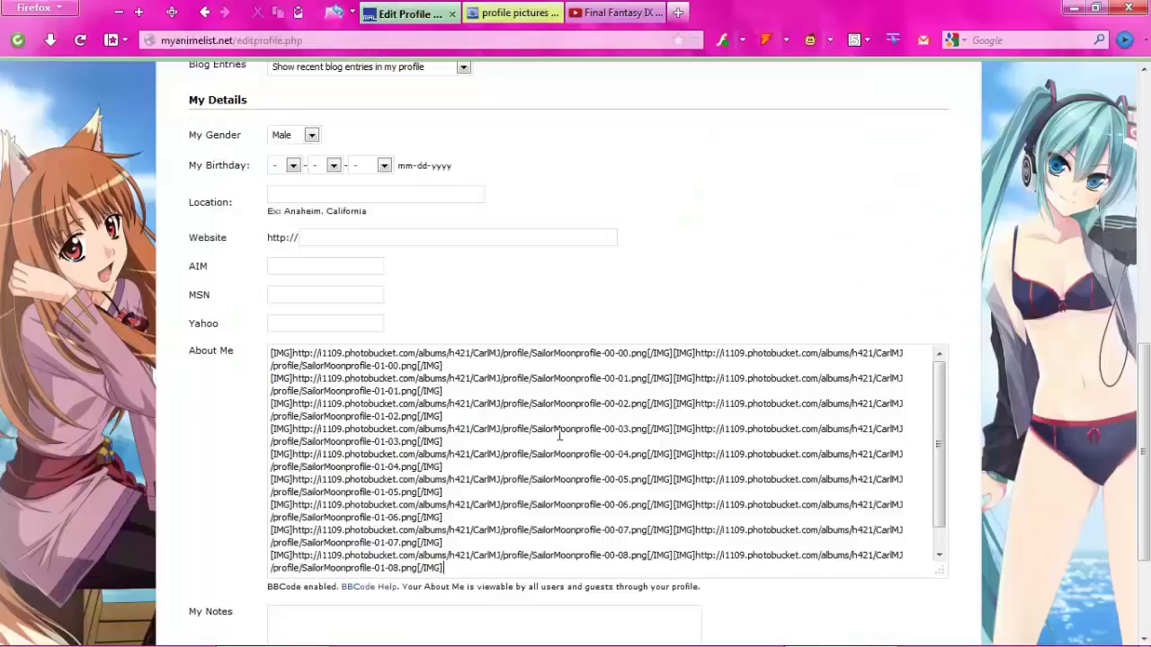
# Save the profile changes and check the assembled Sailor Moon design in the profile's About section
pyautogui.scroll(-2, 964, 284)
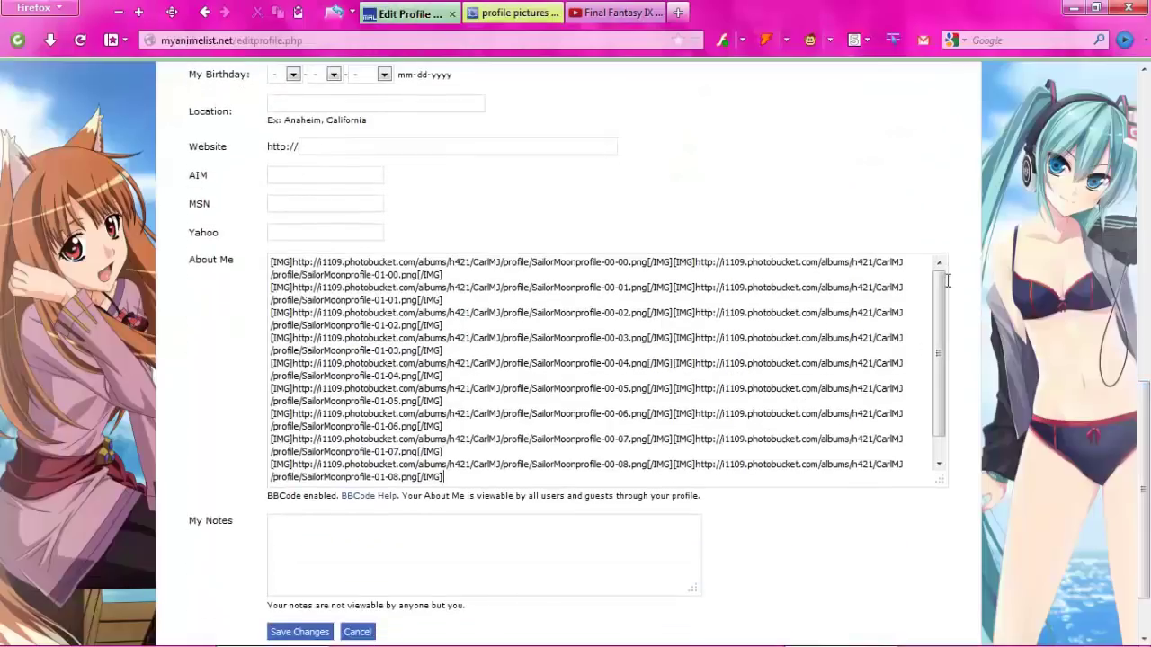
pyautogui.scroll(-1, 938, 297)
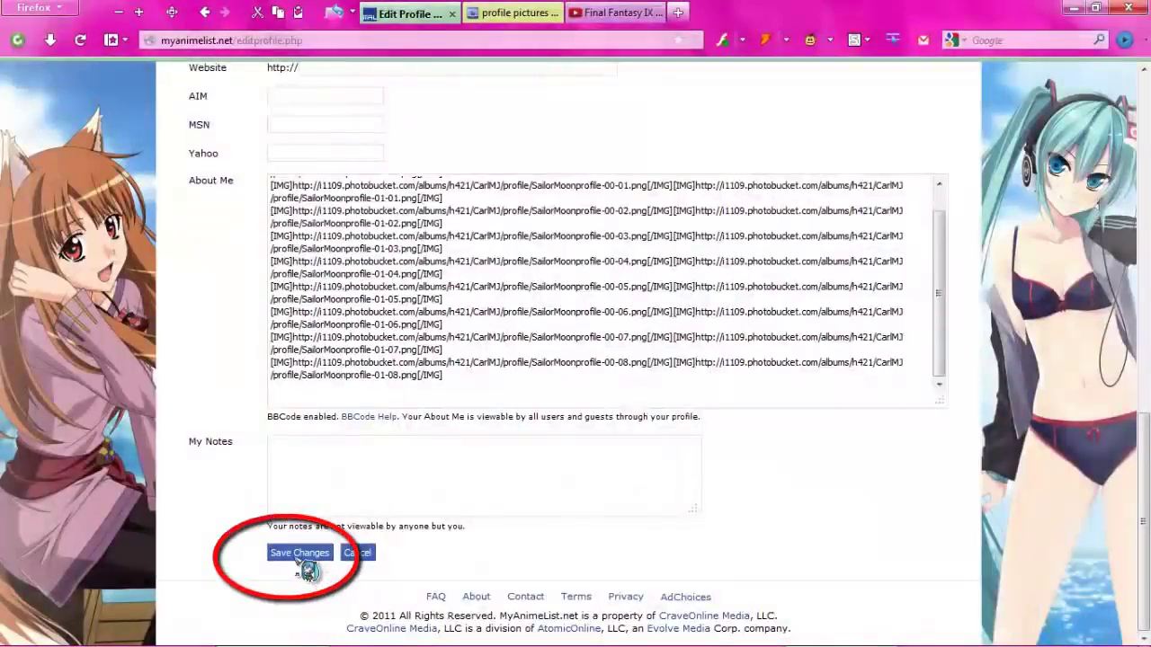
pyautogui.click(301, 554)
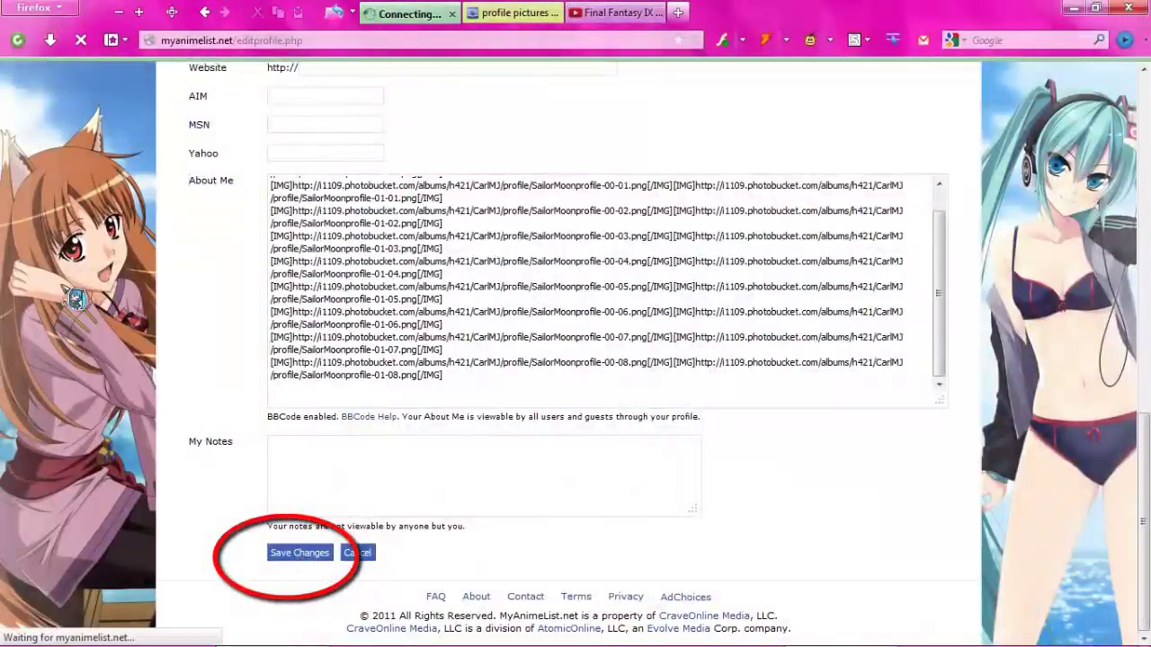
pyautogui.moveTo(185, 112)
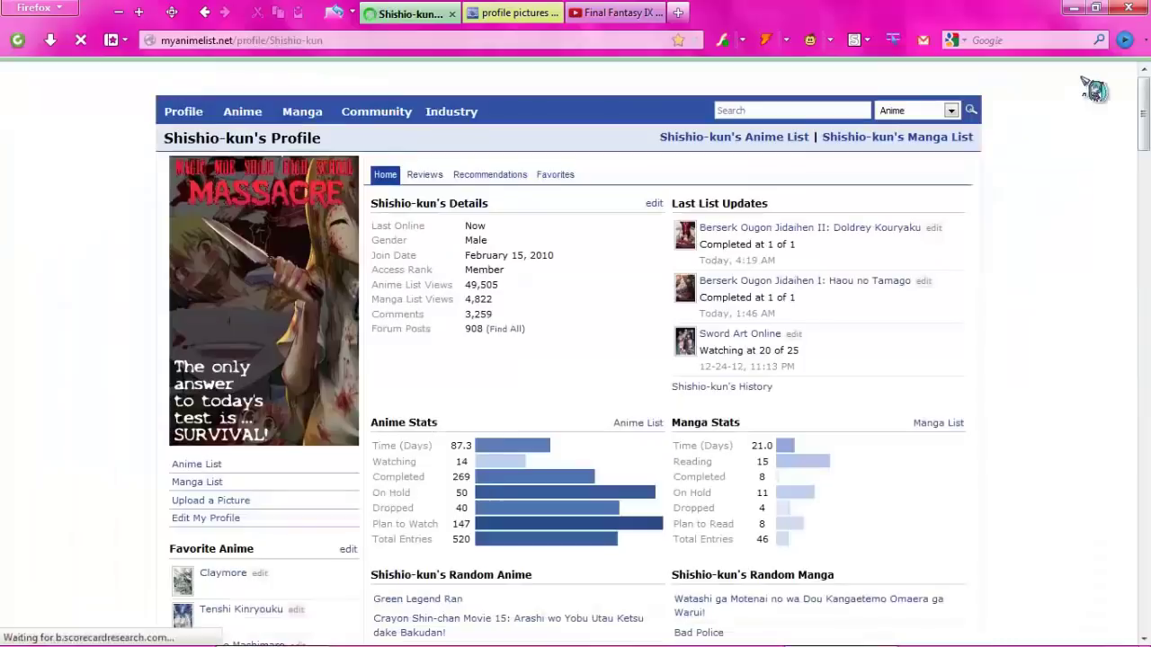
pyautogui.moveTo(1147, 92); pyautogui.dragTo(1147, 178)
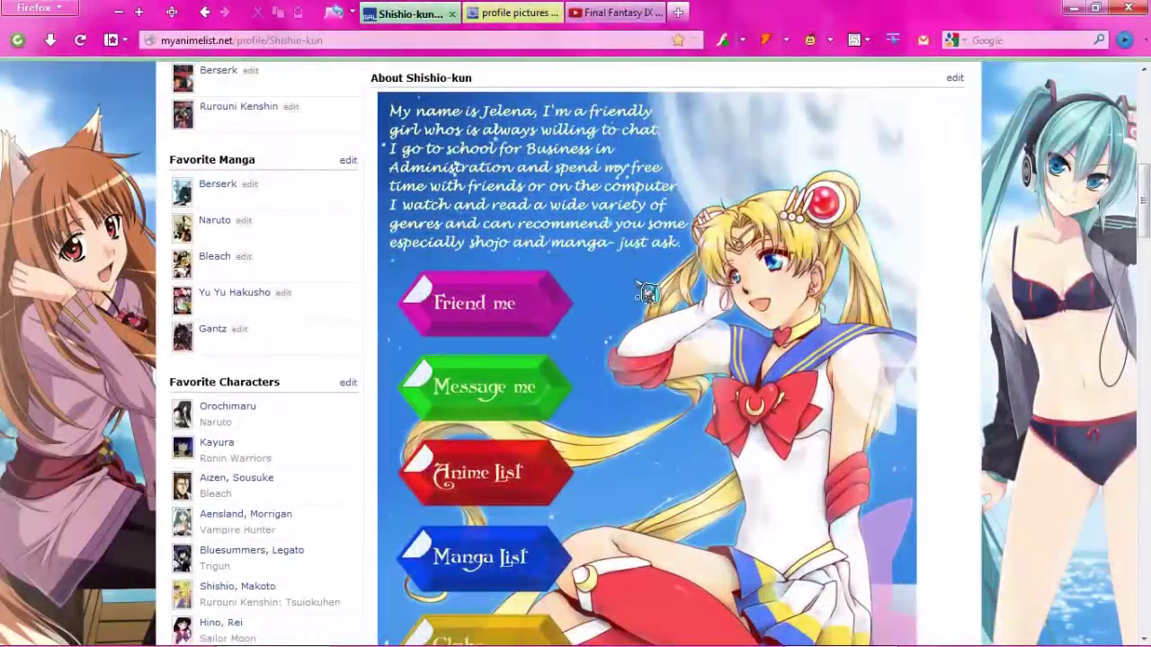
pyautogui.scroll(-1, 540, 296)
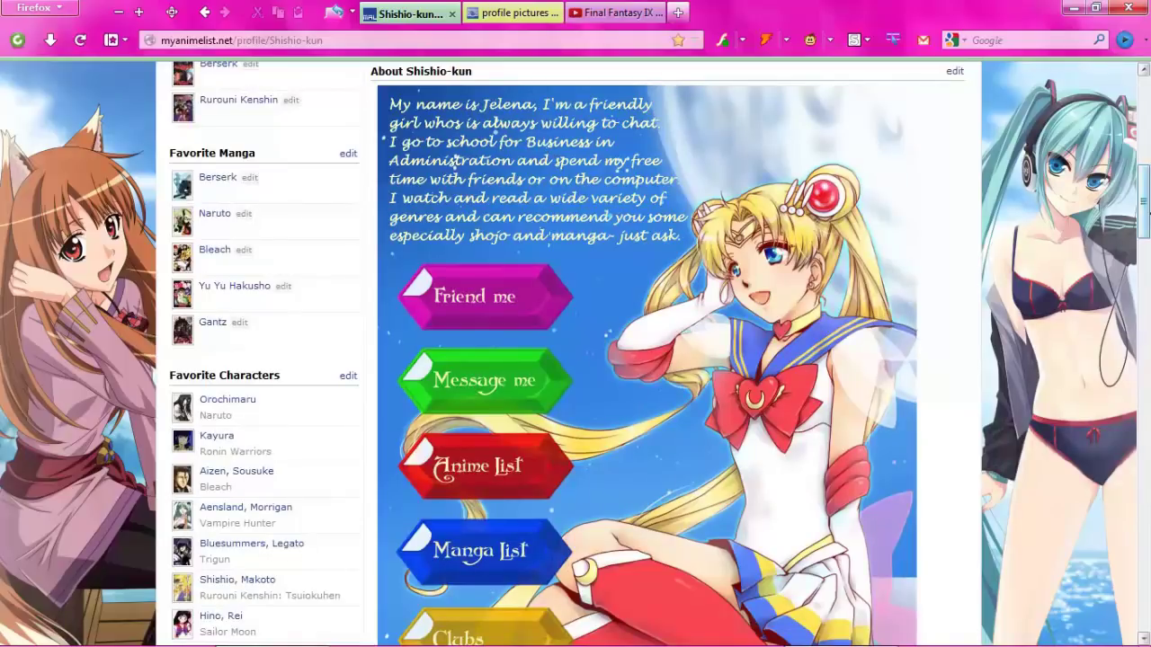
pyautogui.scroll(-2, 539, 378)
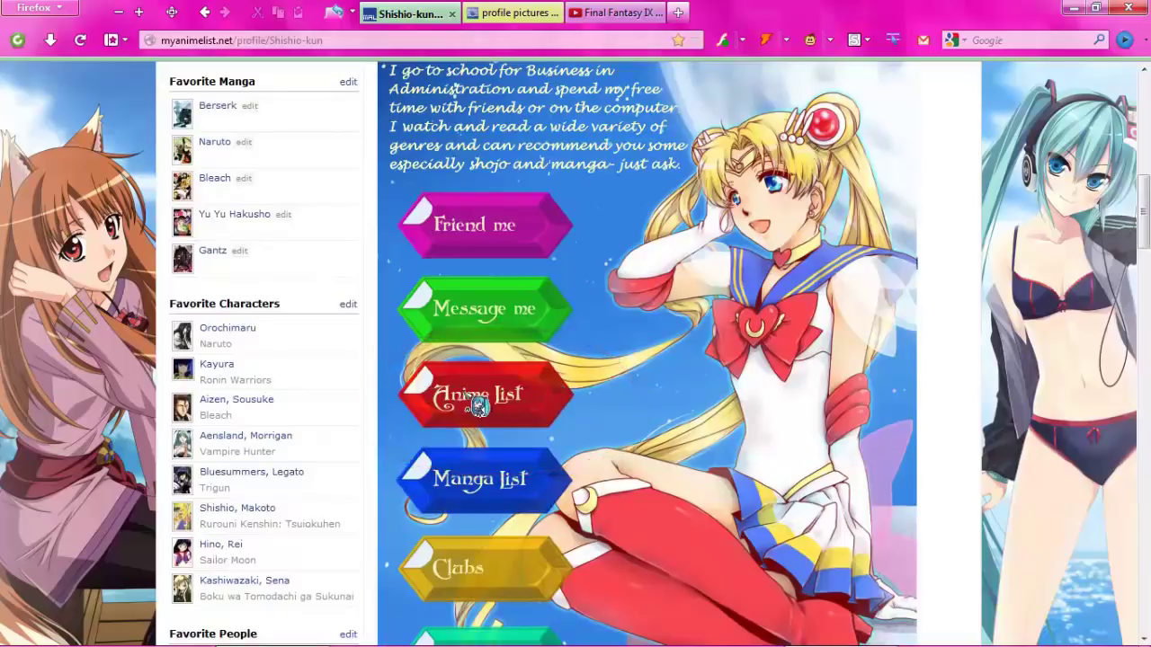
# Open the profile's anime list in a new tab and copy its web address
pyautogui.scroll(5, 742, 201)
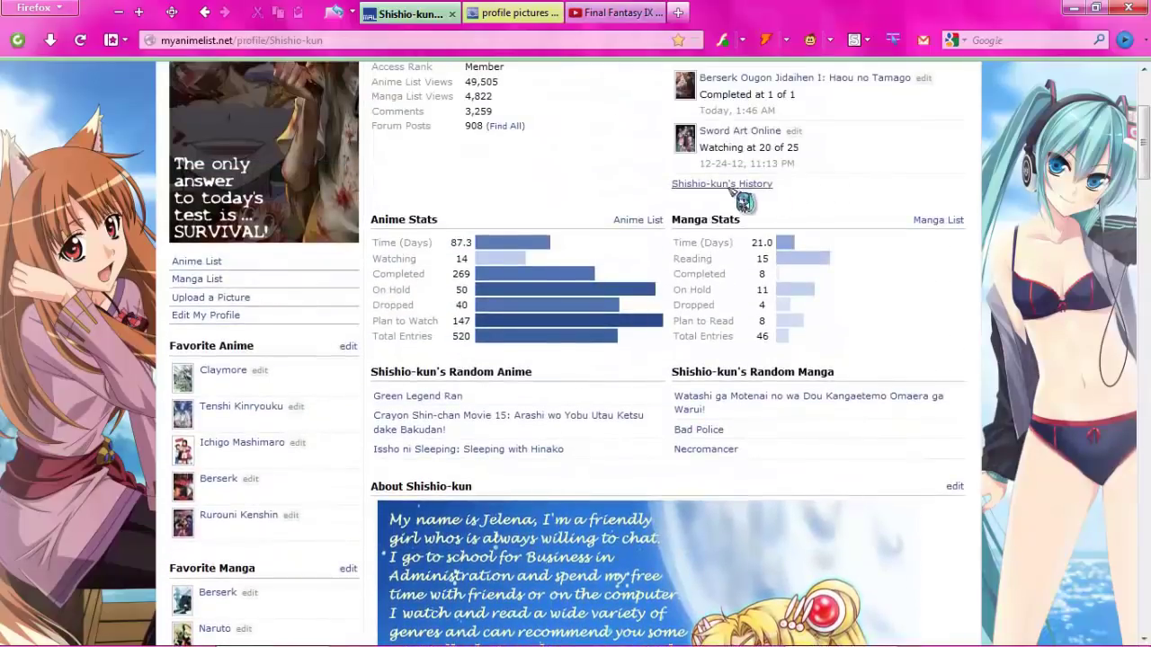
pyautogui.middleClick(634, 218)
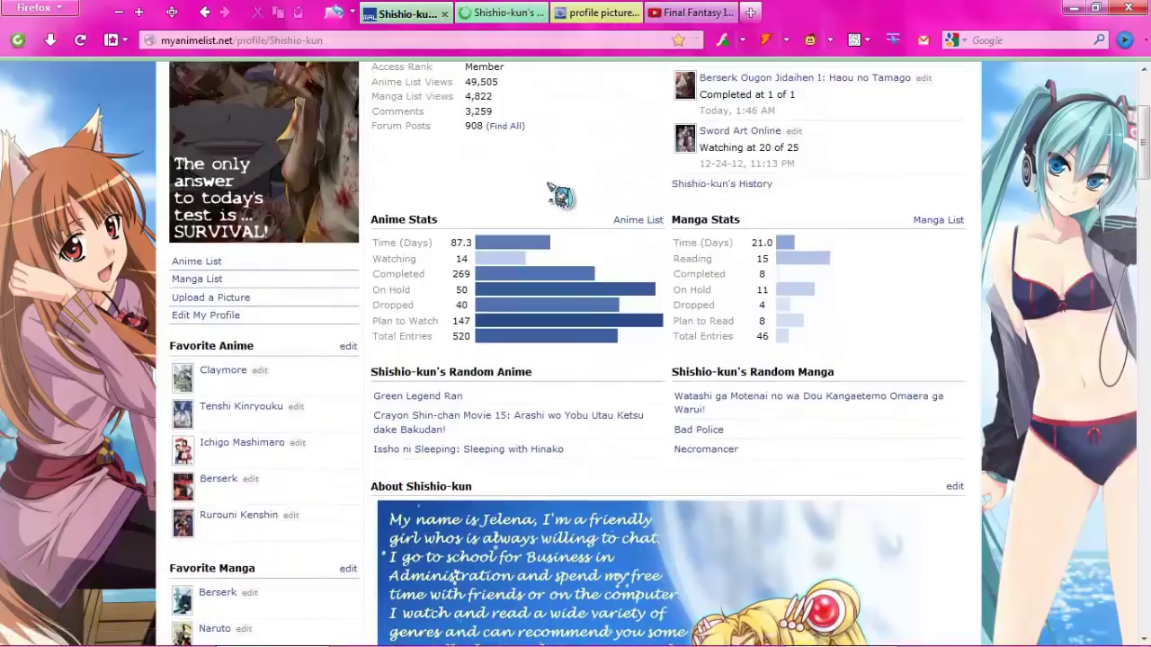
pyautogui.click(504, 14)
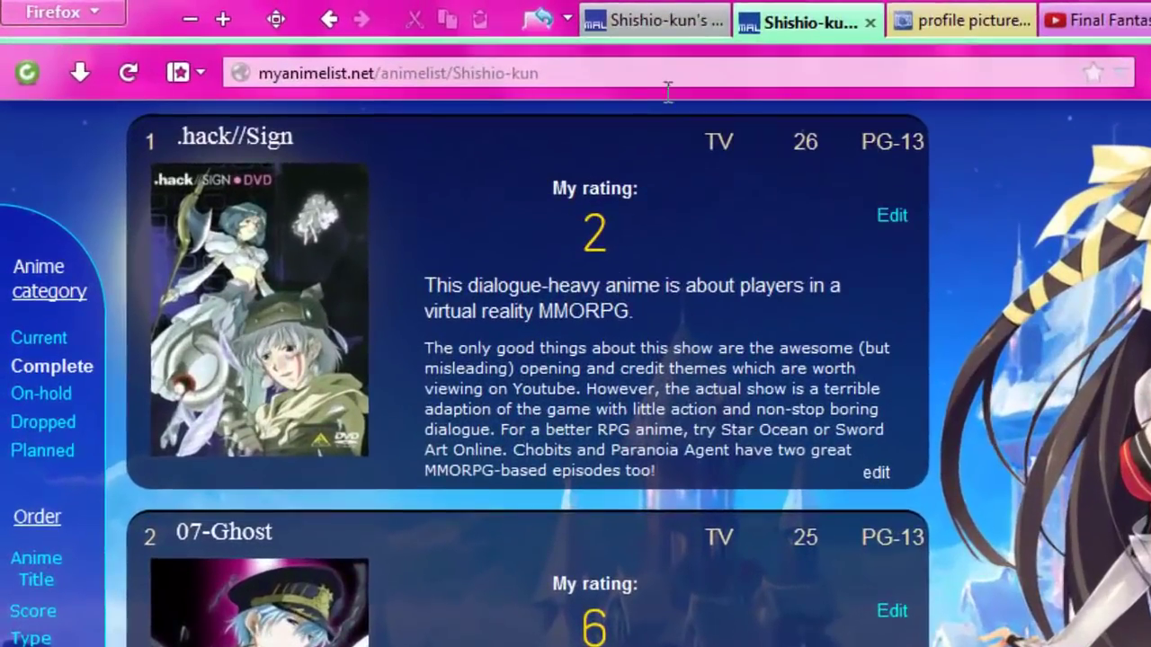
pyautogui.moveTo(596, 75); pyautogui.dragTo(270, 78)
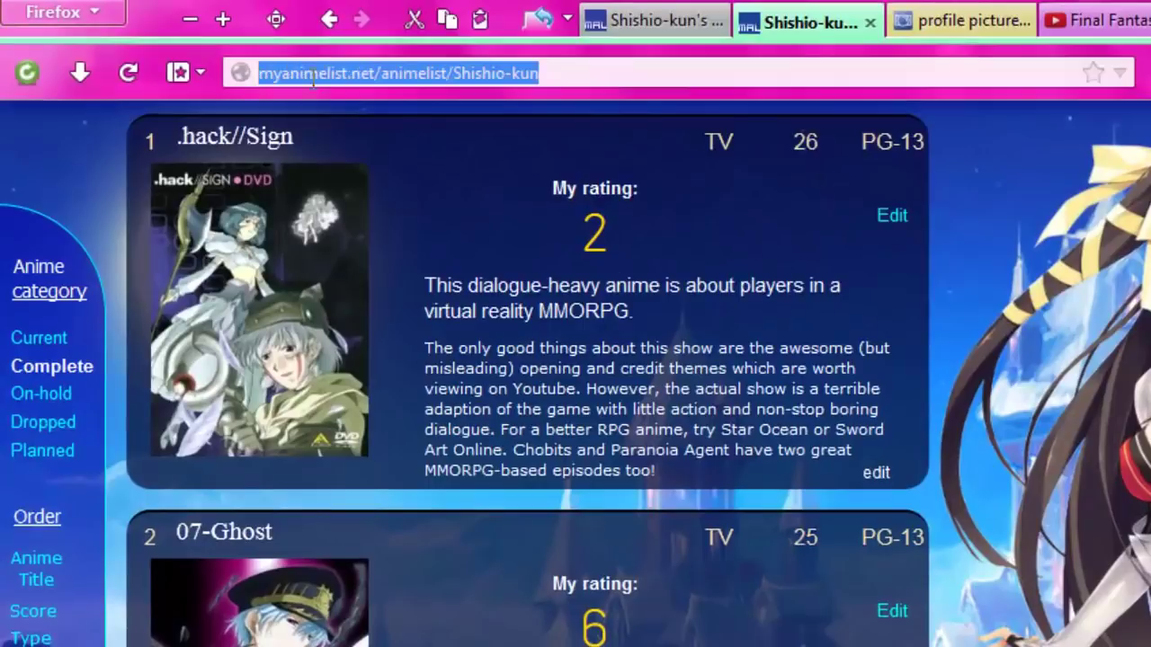
pyautogui.rightClick(486, 77)
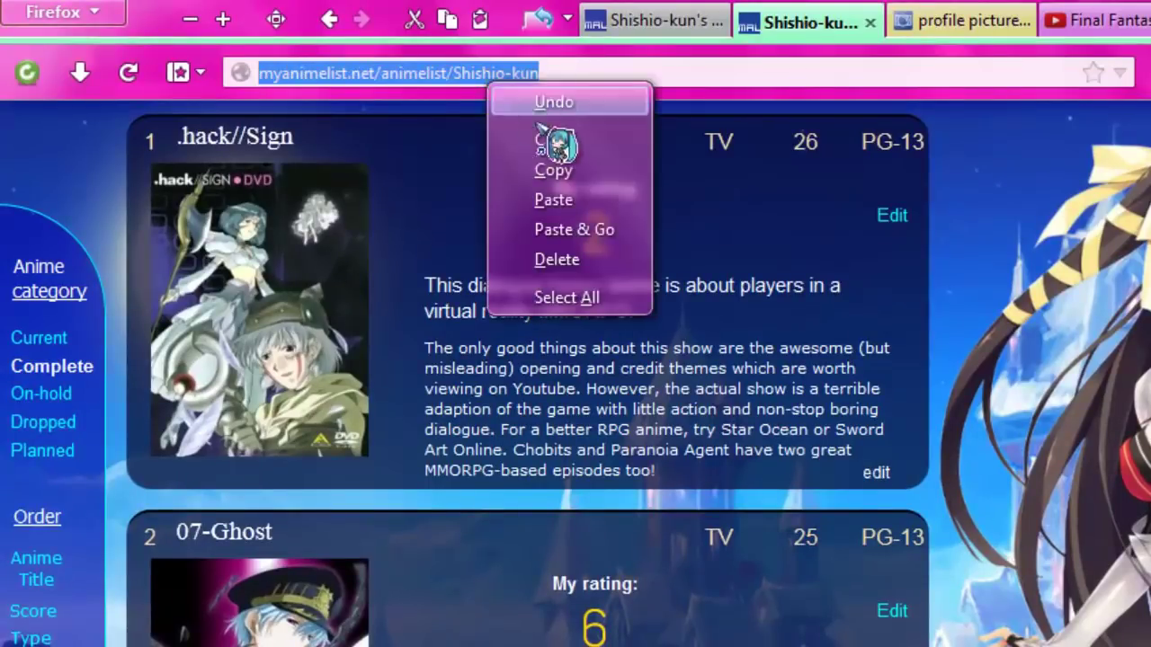
pyautogui.click(612, 172)
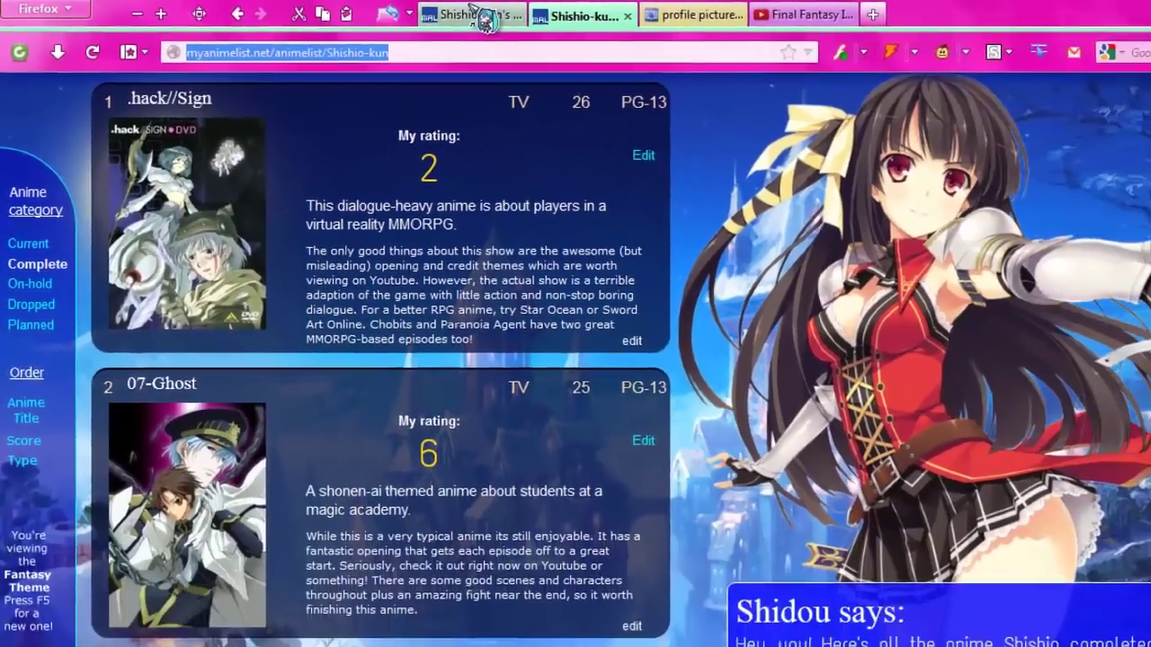
# Return to the profile and inspect the Anime List button slice in the About section to identify its image
pyautogui.click(472, 14)
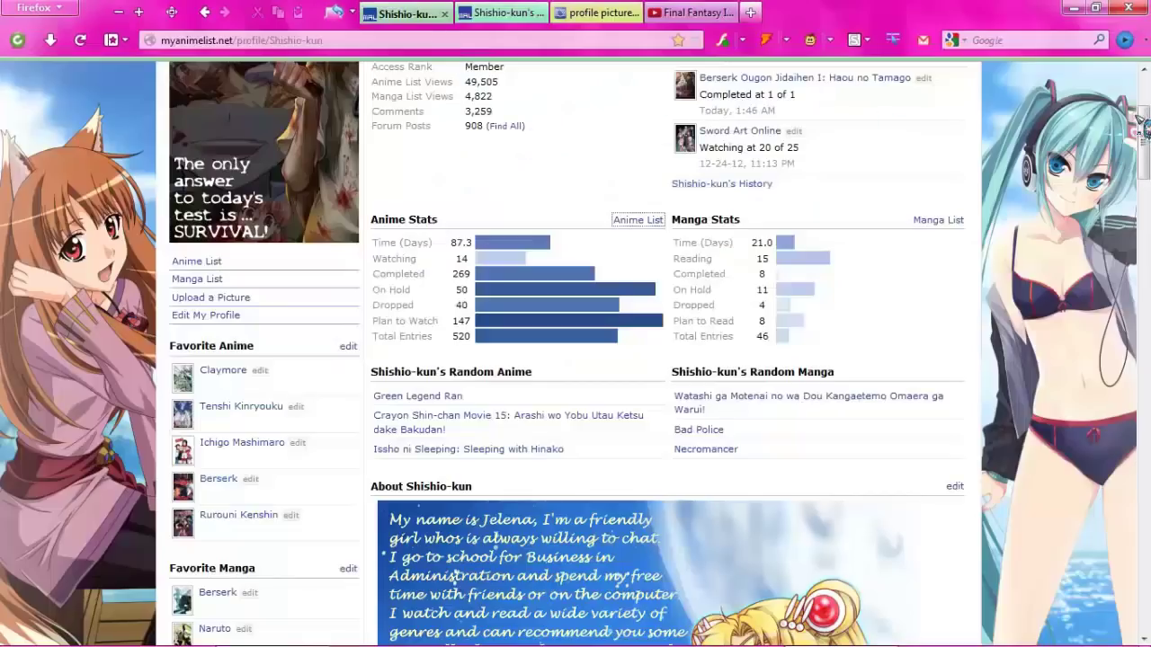
pyautogui.scroll(-5, 1141, 126)
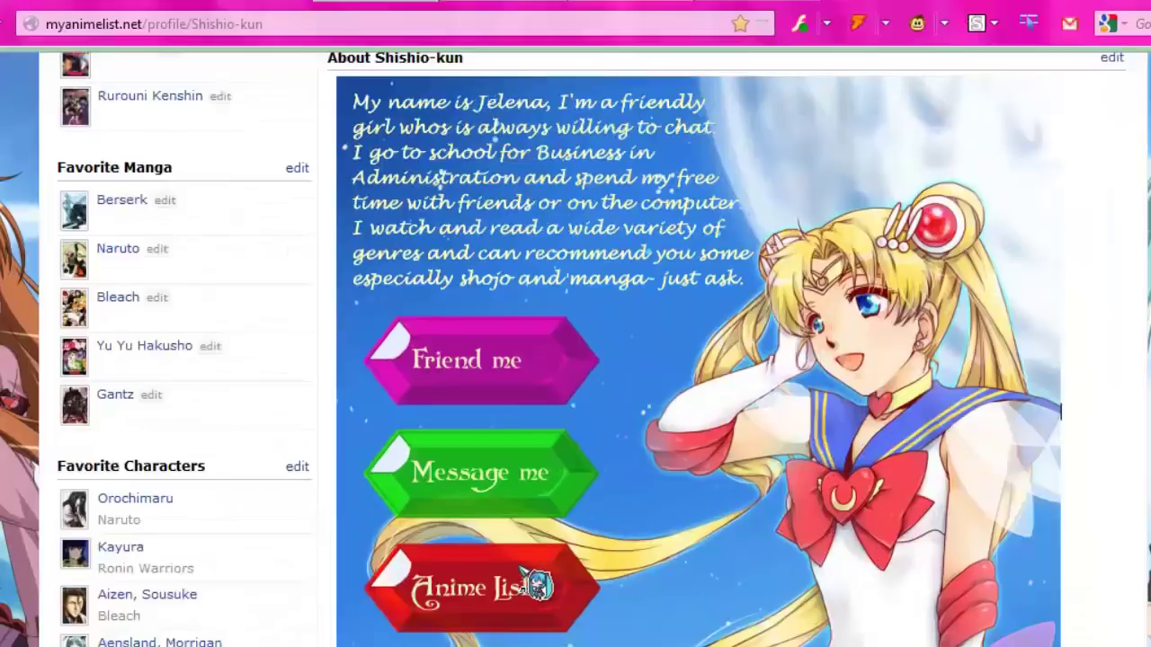
pyautogui.rightClick(667, 137)
pyautogui.click(672, 160)
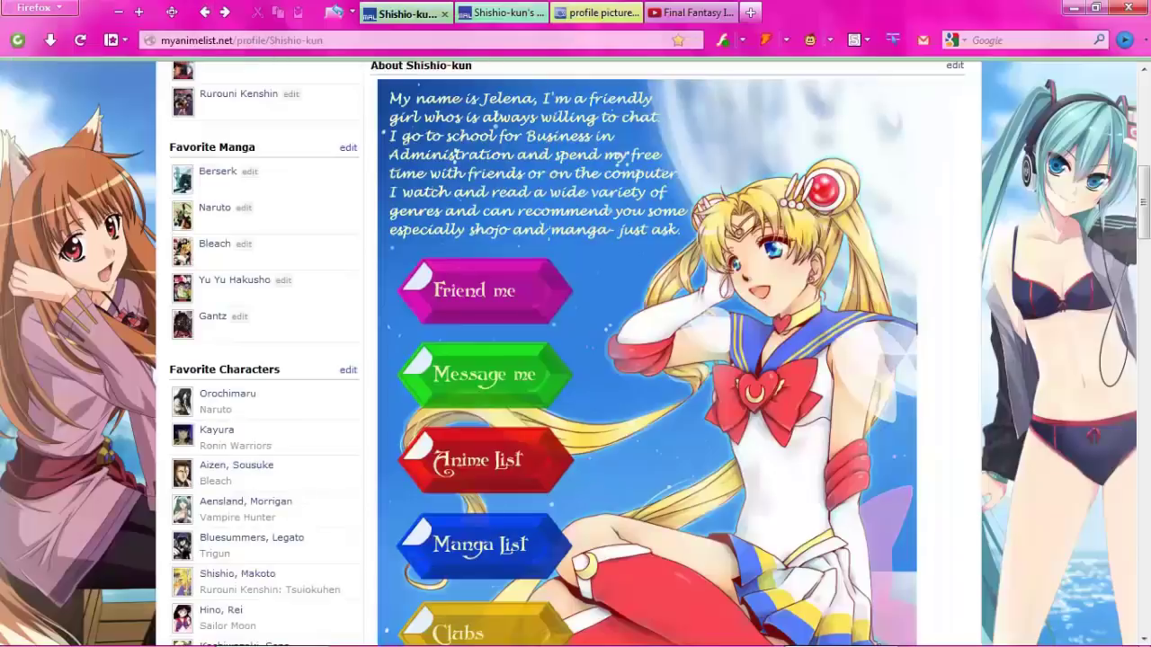
# Open the profile for editing and enlarge the About Me box until each row's pair of slice codes can be read
pyautogui.scroll(5, 665, 359)
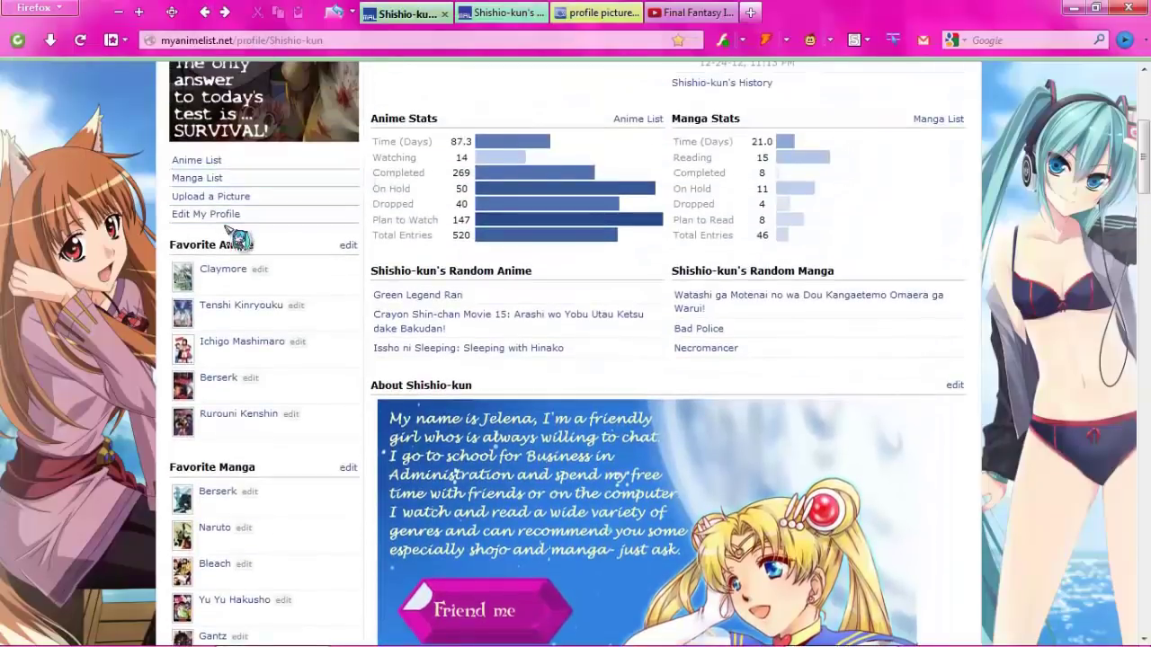
pyautogui.click(205, 214)
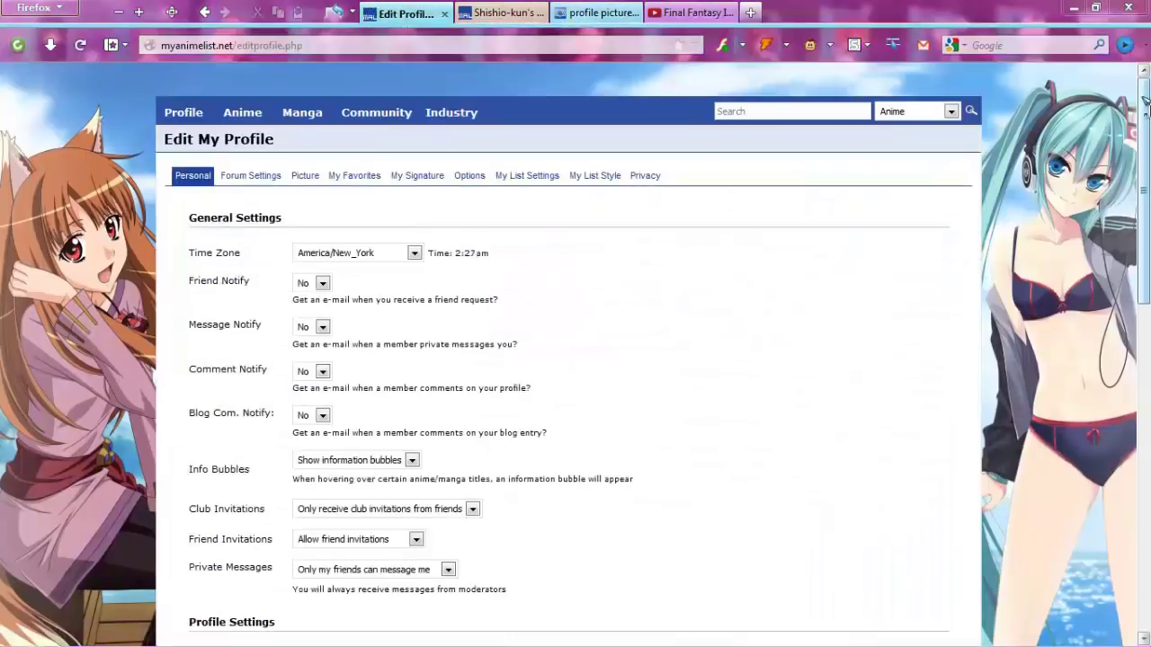
pyautogui.moveTo(1144, 99); pyautogui.dragTo(1145, 450)
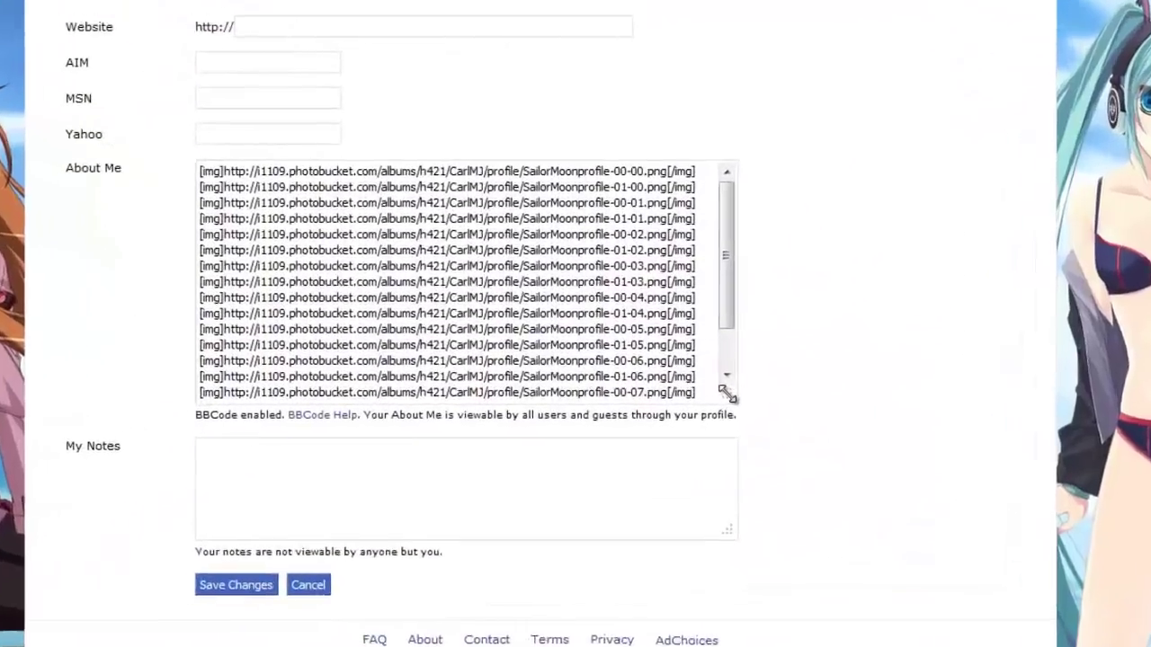
pyautogui.moveTo(718, 397); pyautogui.dragTo(897, 512)
pyautogui.moveTo(1026, 562); pyautogui.dragTo(1105, 585)
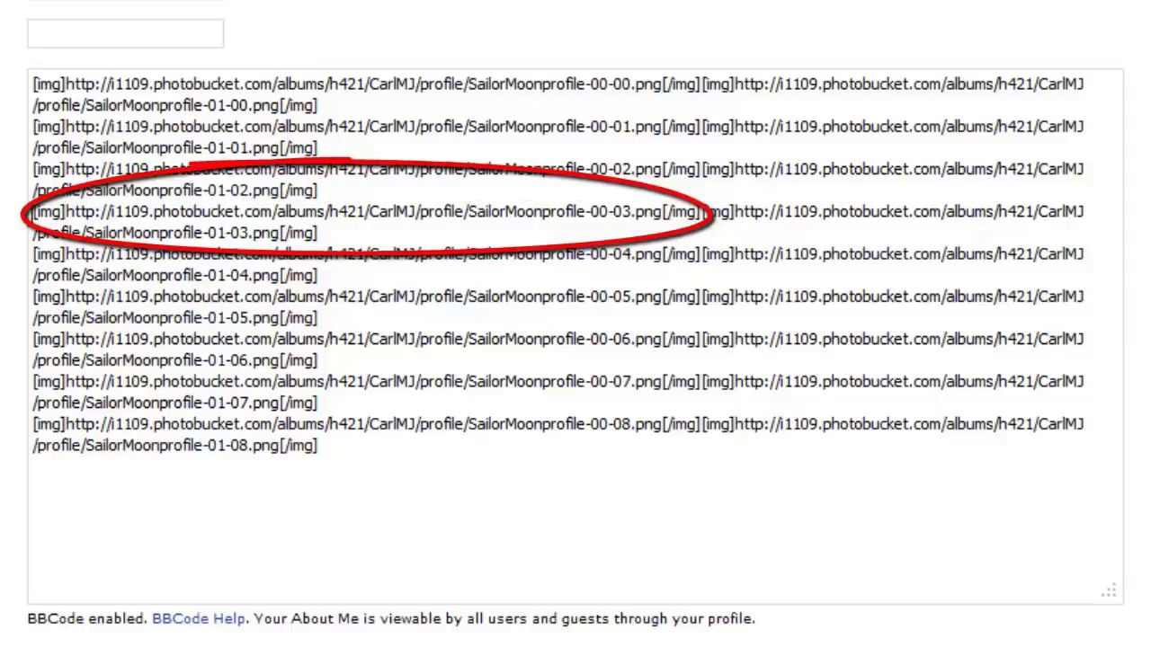
# Insert a [url=] tag containing the copied anime list address directly before the [img] tag of slice SailorMoonprofile-00-03.png
pyautogui.moveTo(33, 212); pyautogui.dragTo(696, 220)
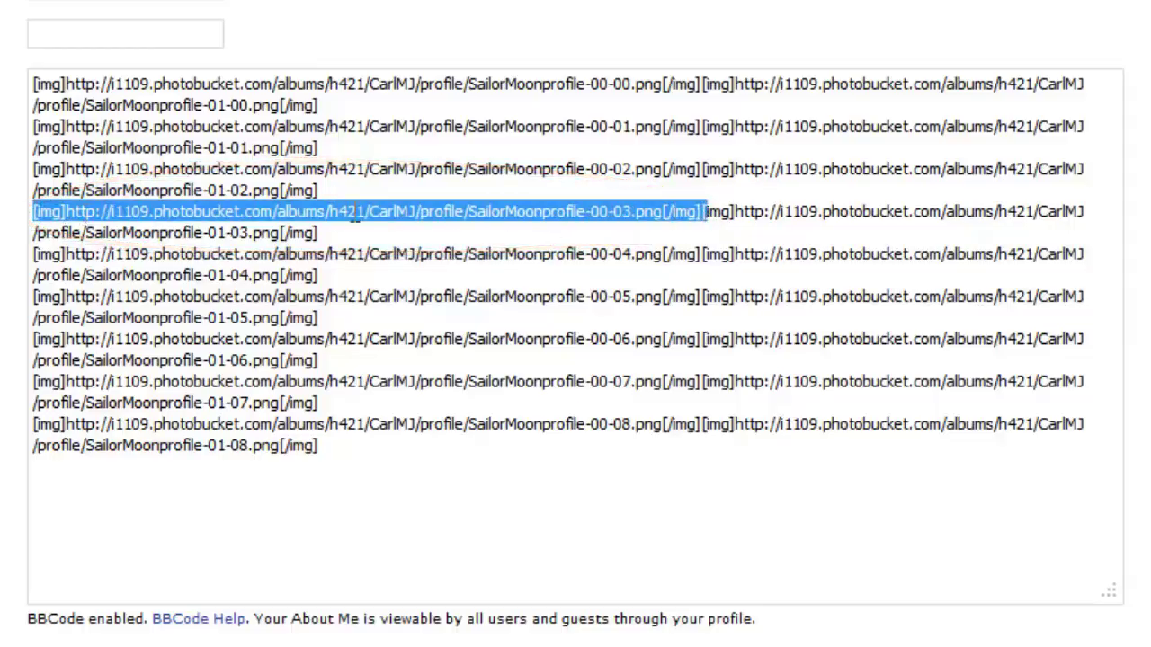
pyautogui.click(31, 211)
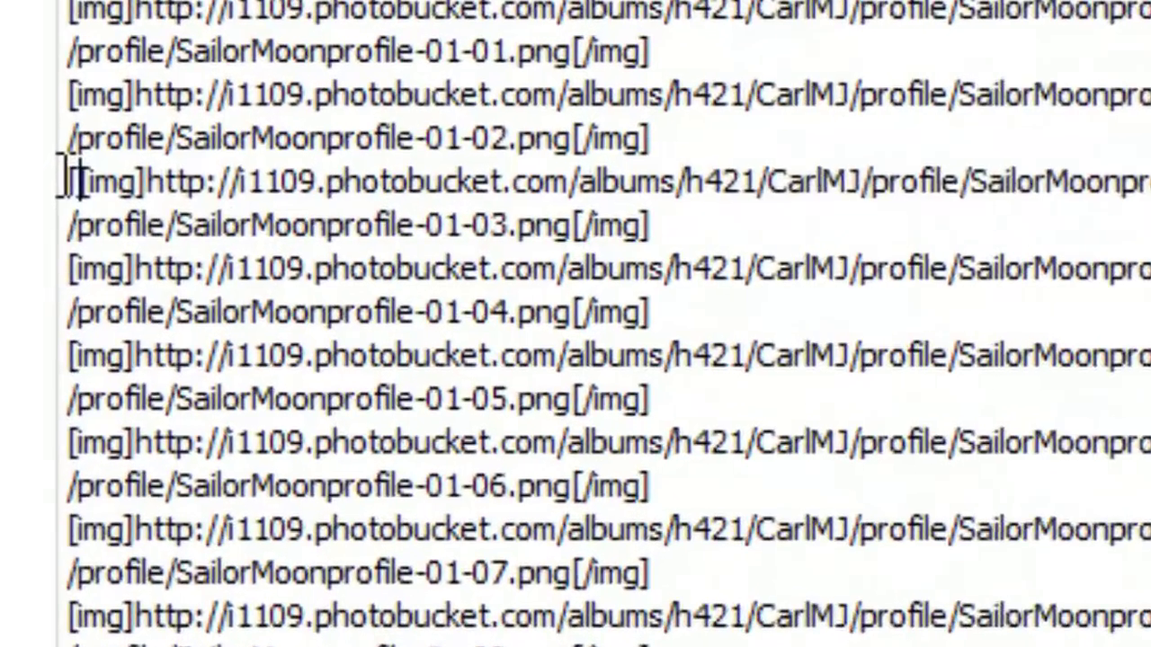
pyautogui.write('[]')
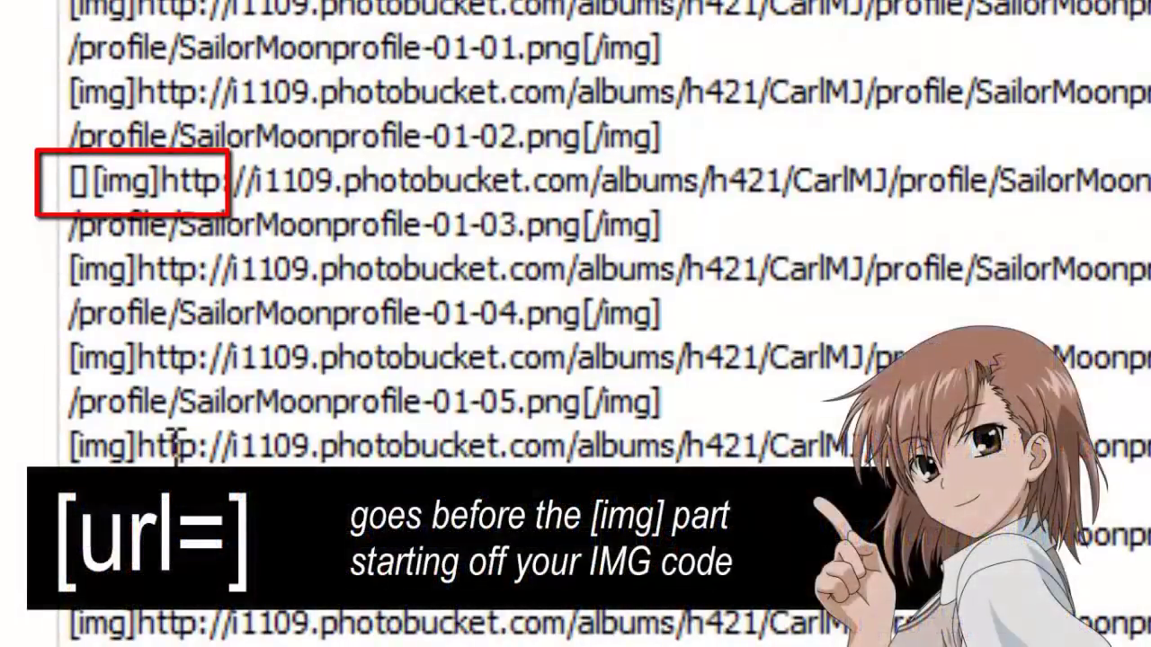
pyautogui.write('url=')
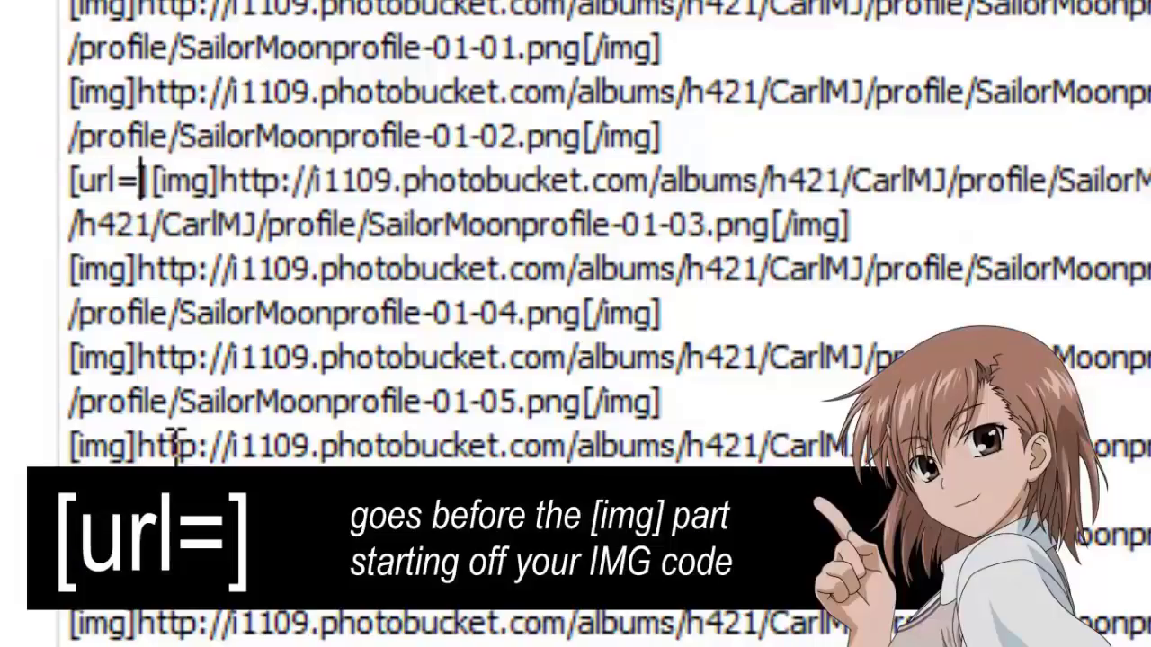
pyautogui.hotkey('ctrl', 'v')
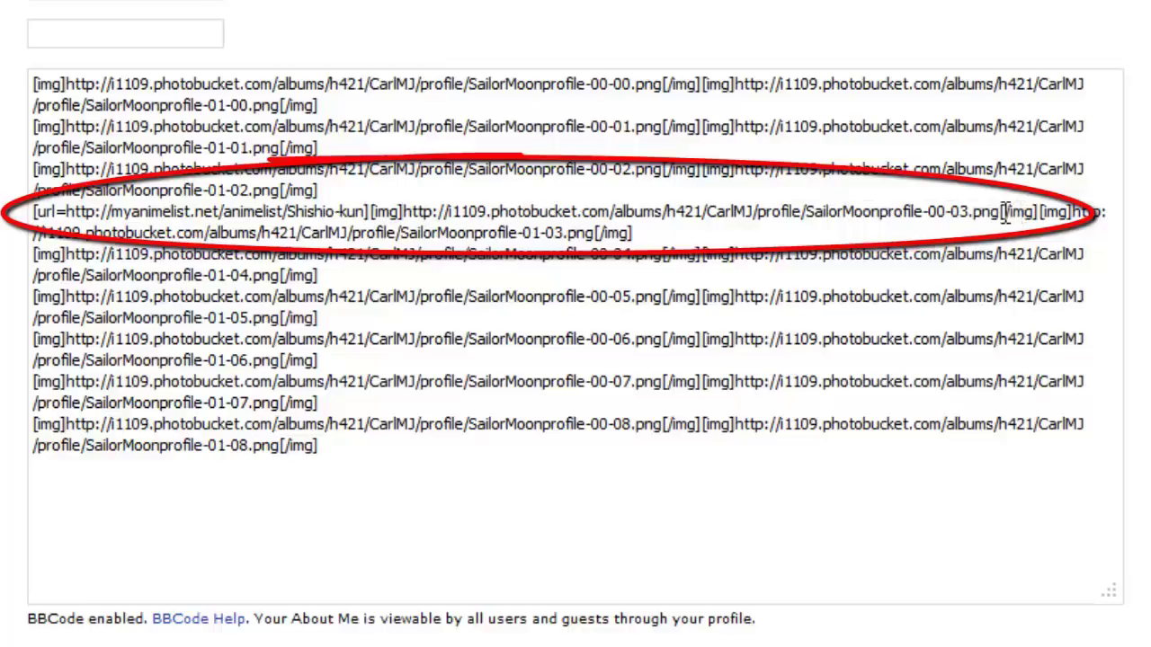
# Close the link by adding [/url] directly after the [/img] tag of slice SailorMoonprofile-00-03.png
pyautogui.moveTo(1040, 212); pyautogui.dragTo(1021, 224)
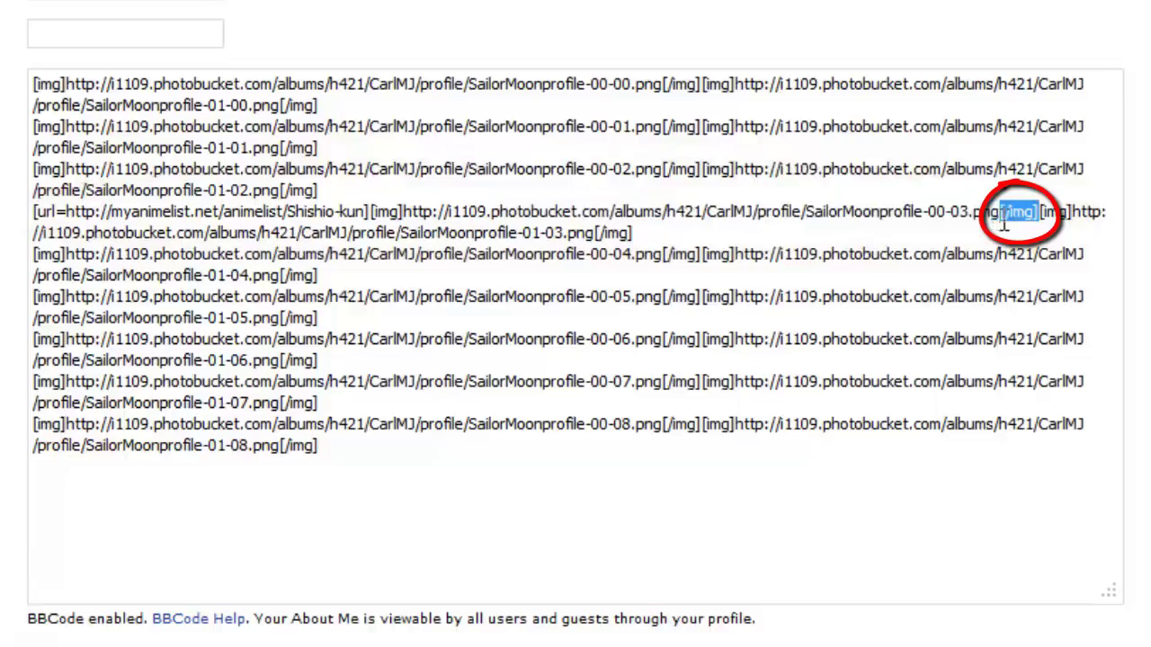
pyautogui.click(1041, 212)
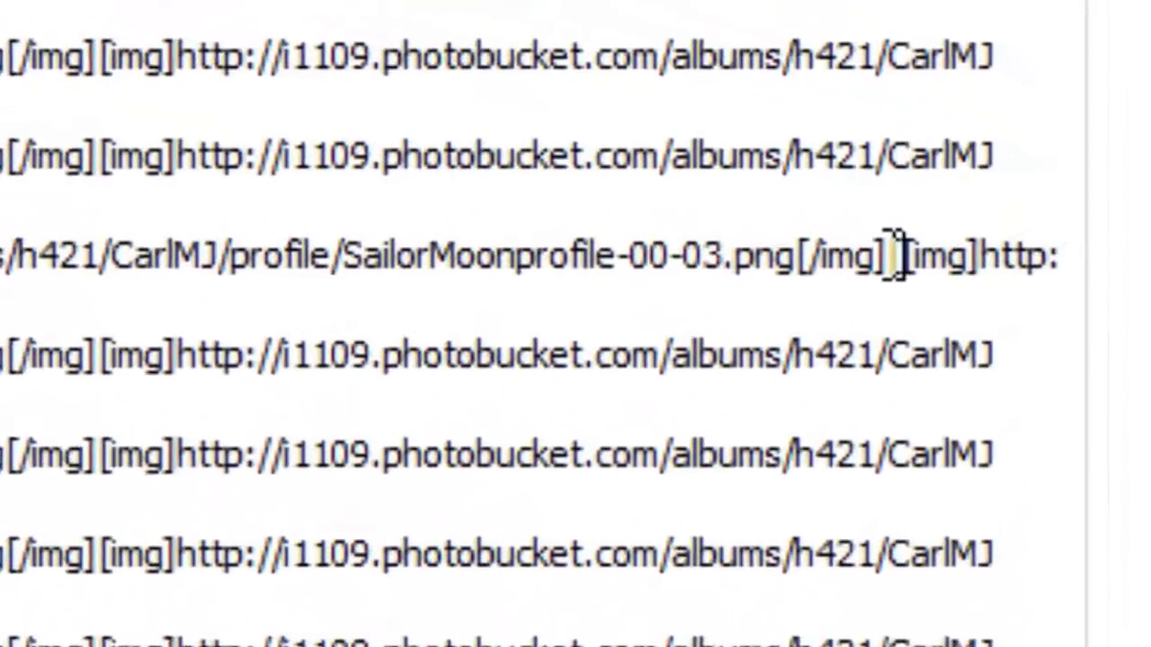
pyautogui.write('[/url]')
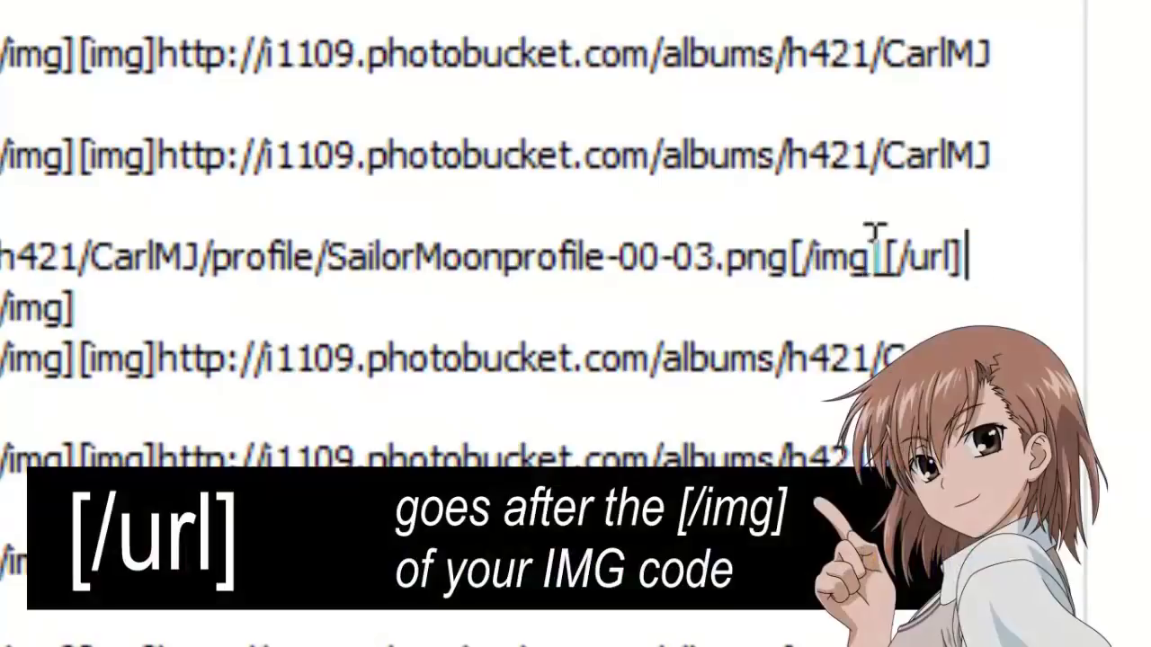
# Check the completed link code around slice SailorMoonprofile-00-03.png in the About Me box and save the profile changes
pyautogui.moveTo(963, 256); pyautogui.dragTo(0, 256)
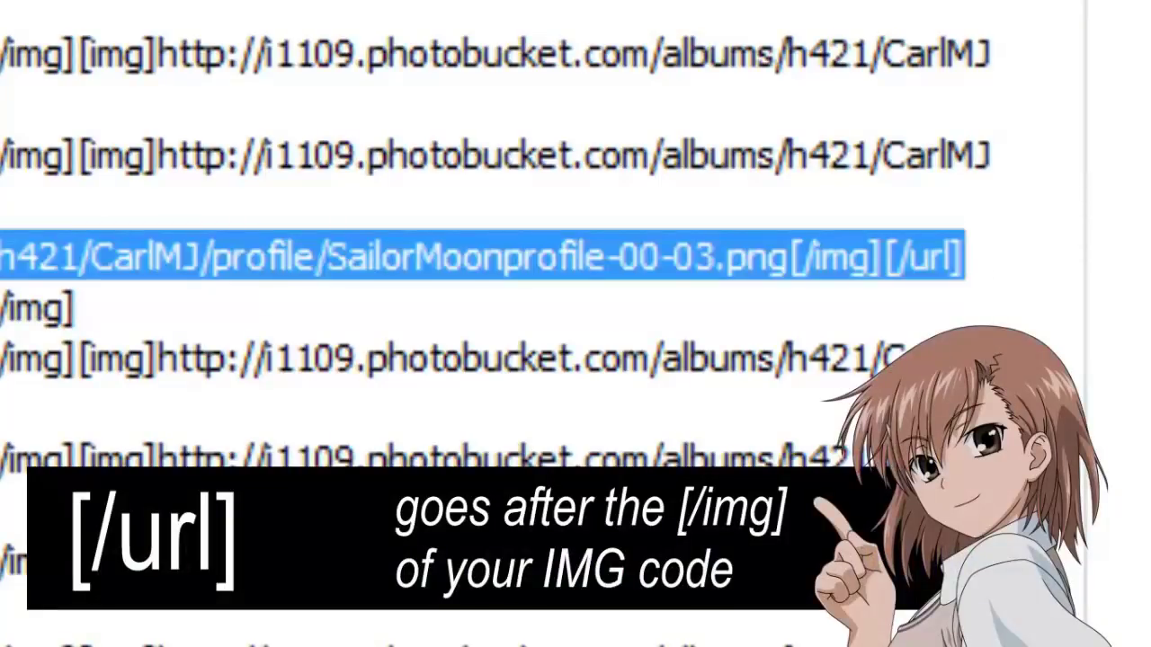
pyautogui.click(1011, 246)
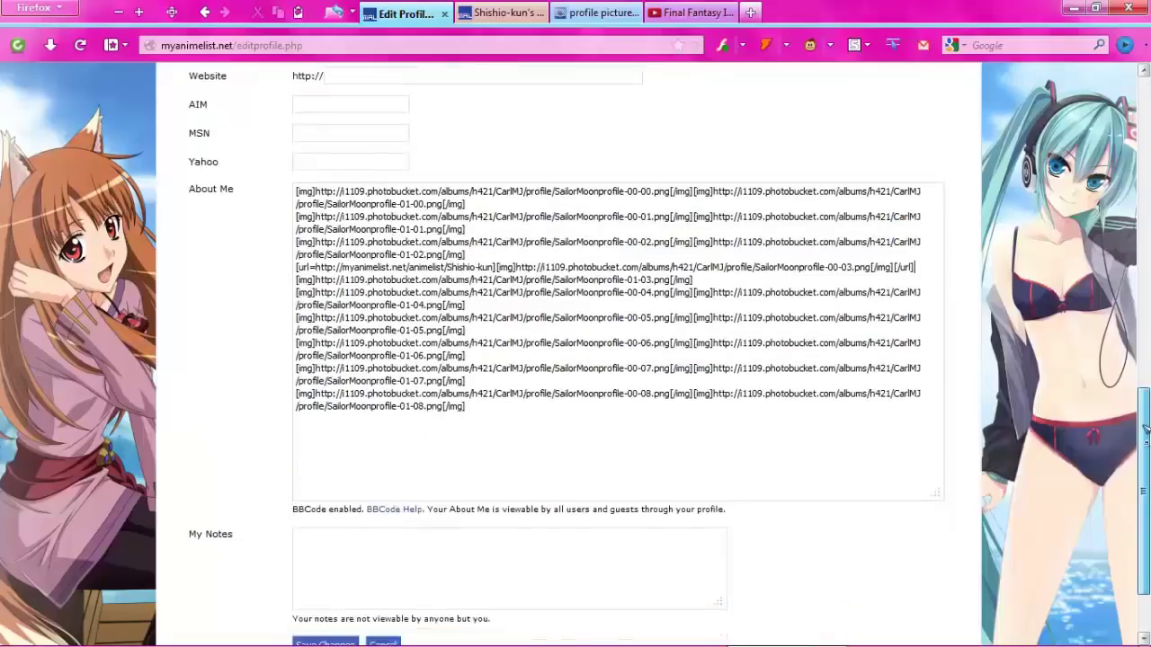
pyautogui.scroll(-2, 1095, 454)
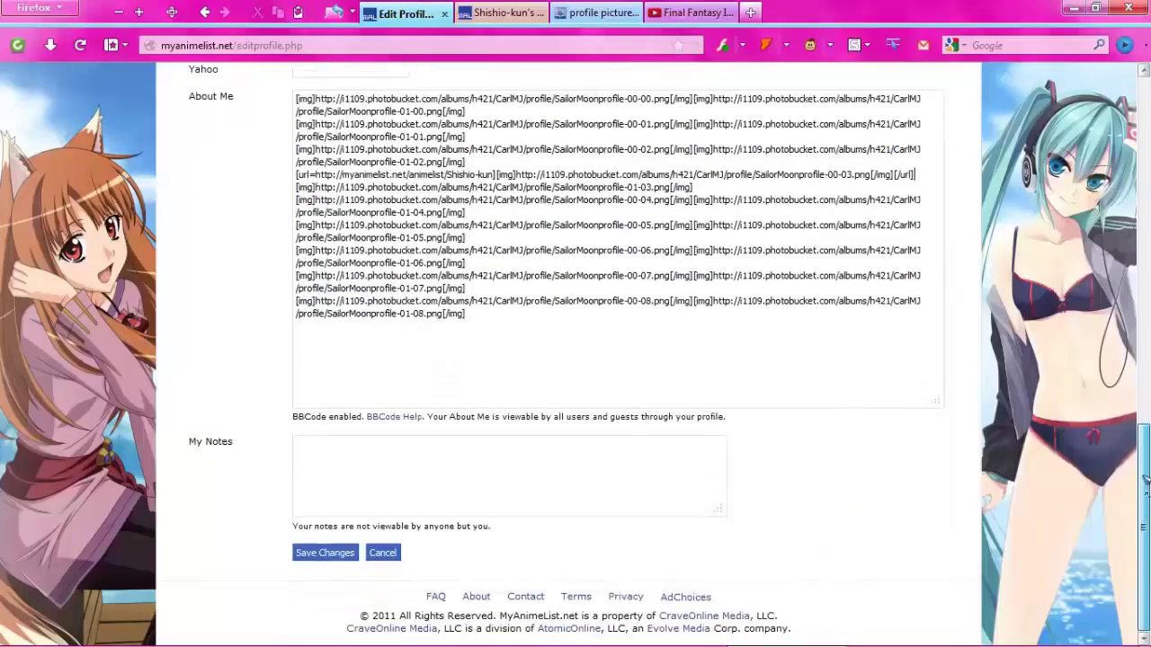
pyautogui.click(325, 552)
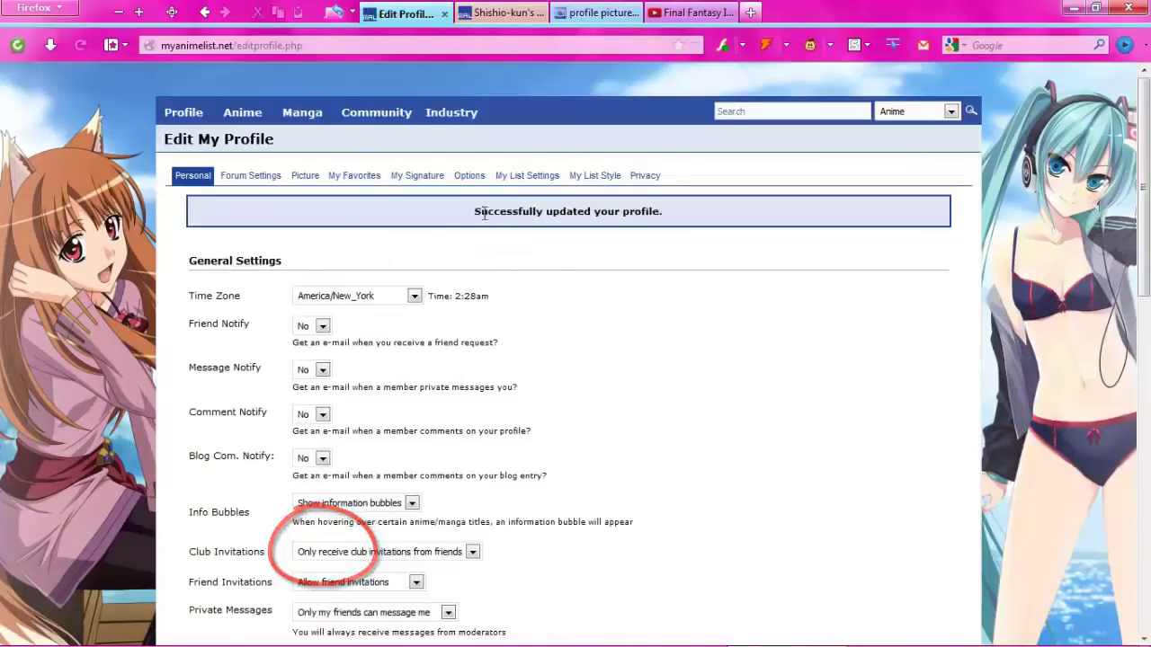
# Return to the profile and test the Anime List button in the About section by following its link
pyautogui.click(185, 115)
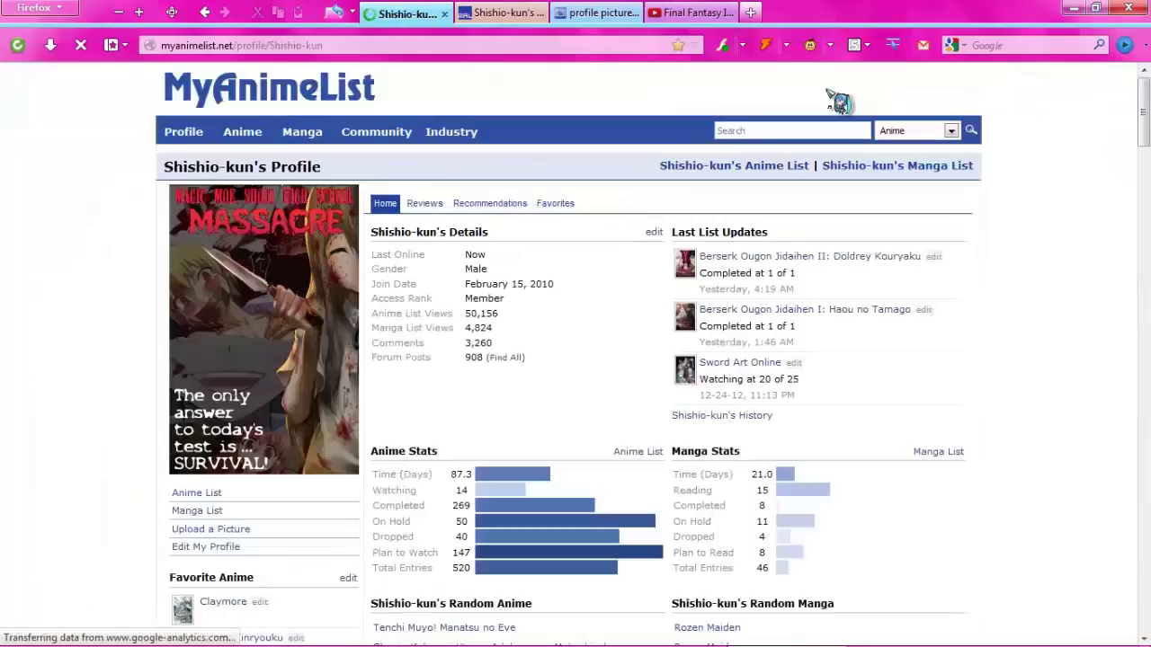
pyautogui.scroll(-2, 593, 374)
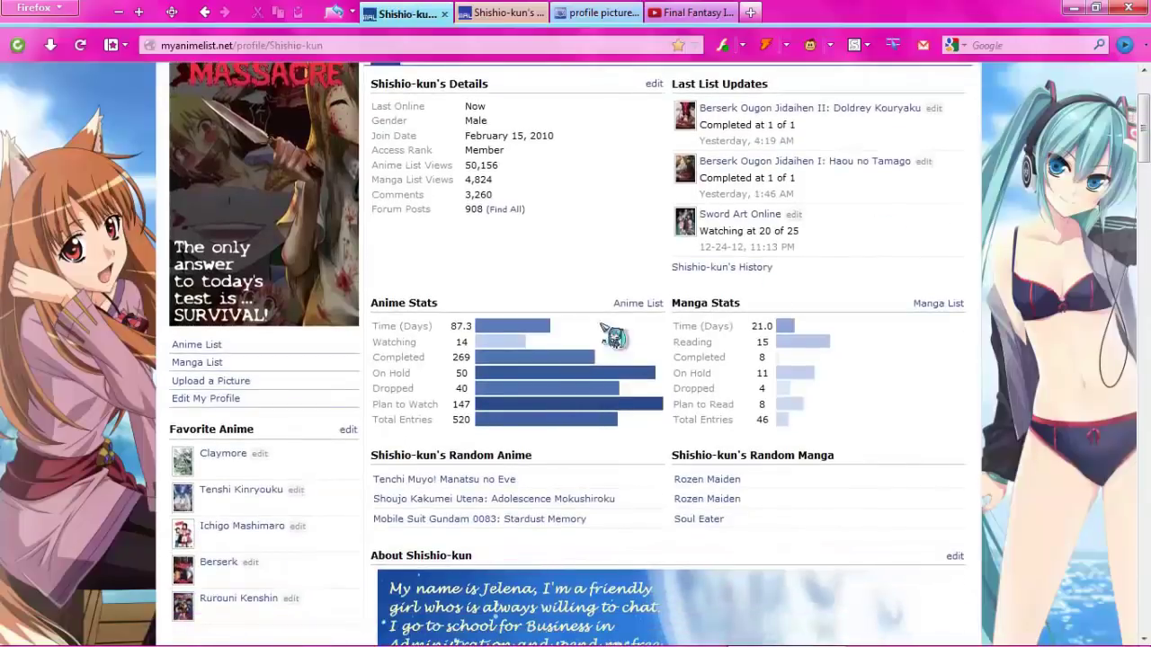
pyautogui.scroll(-10, 538, 339)
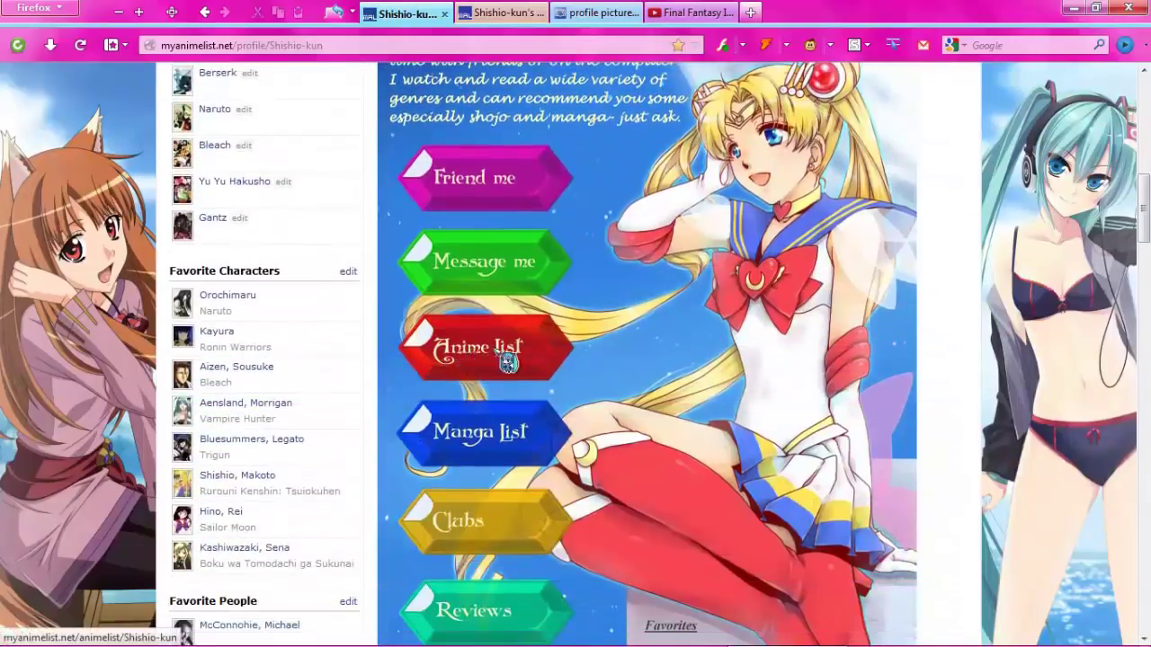
pyautogui.click(499, 359)
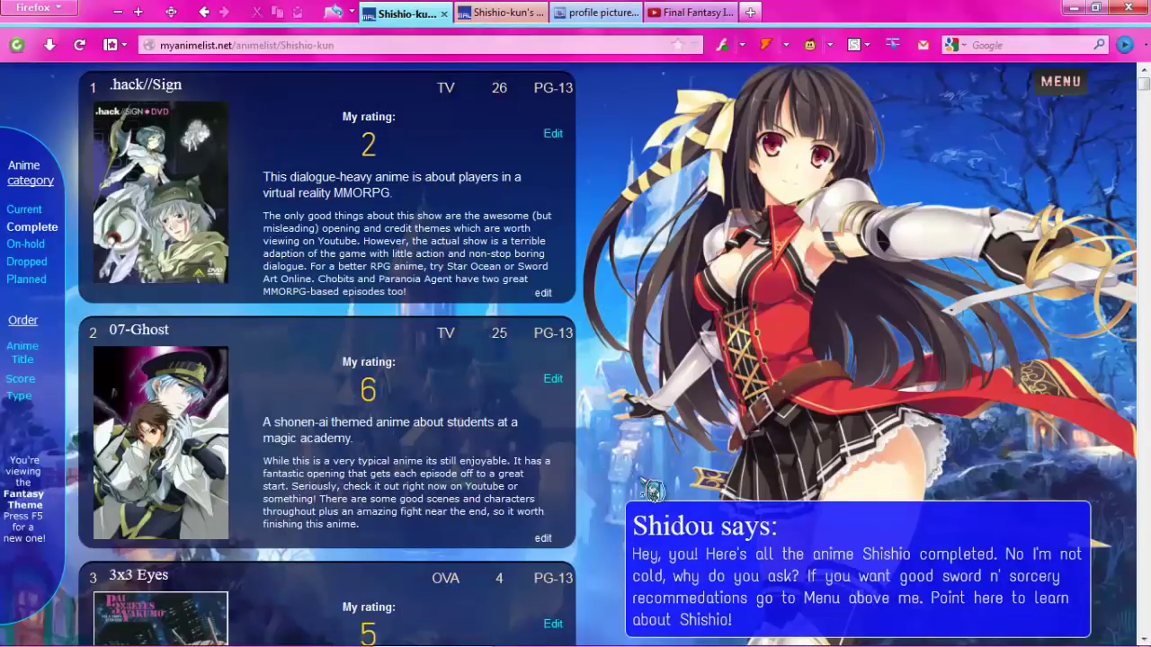
pyautogui.moveTo(669, 576)
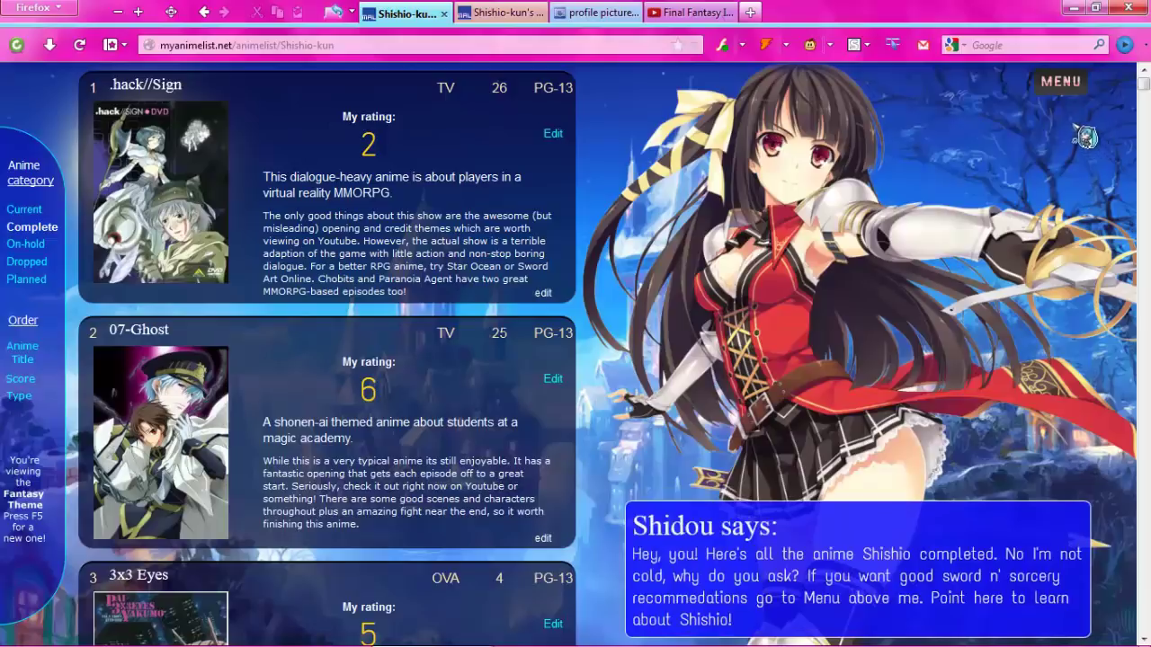
pyautogui.moveTo(1070, 90)
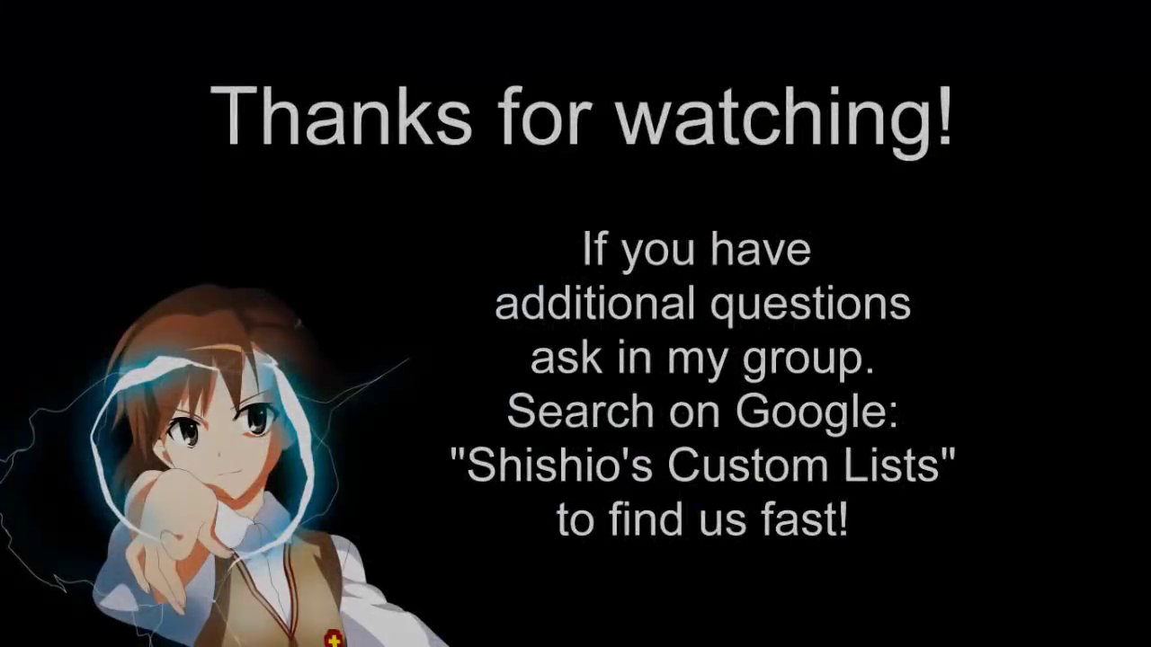